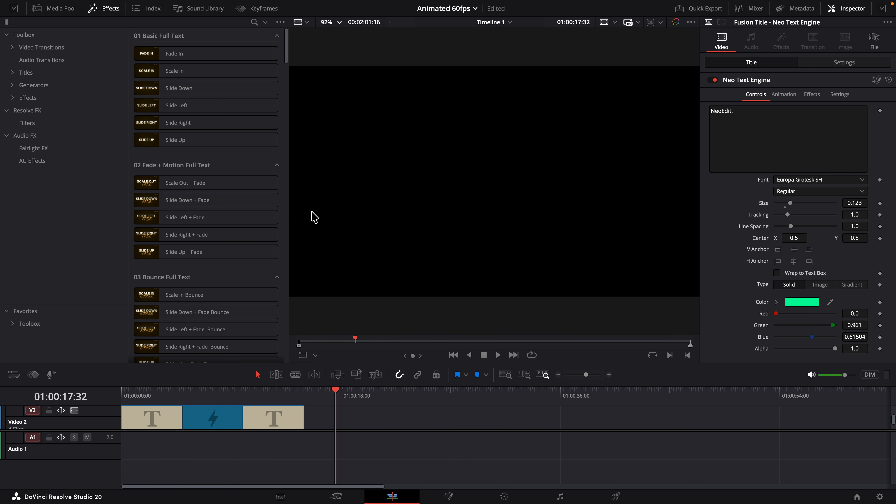
Show the effects library and expand the Titles category down to the NeoEdit folder's contents.
{"action": "left_click", "coordinate": [106, 8]}
{"action": "left_click", "coordinate": [105, 9]}
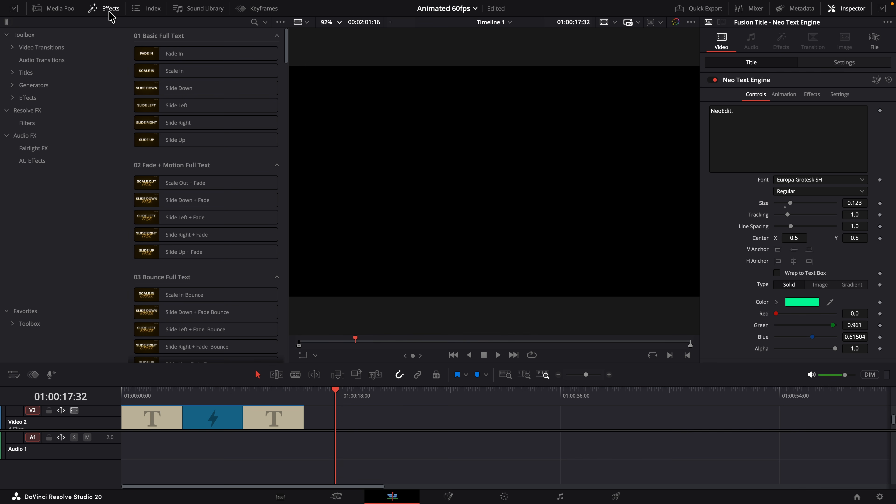
{"action": "left_click", "coordinate": [14, 73]}
{"action": "left_click", "coordinate": [17, 85]}
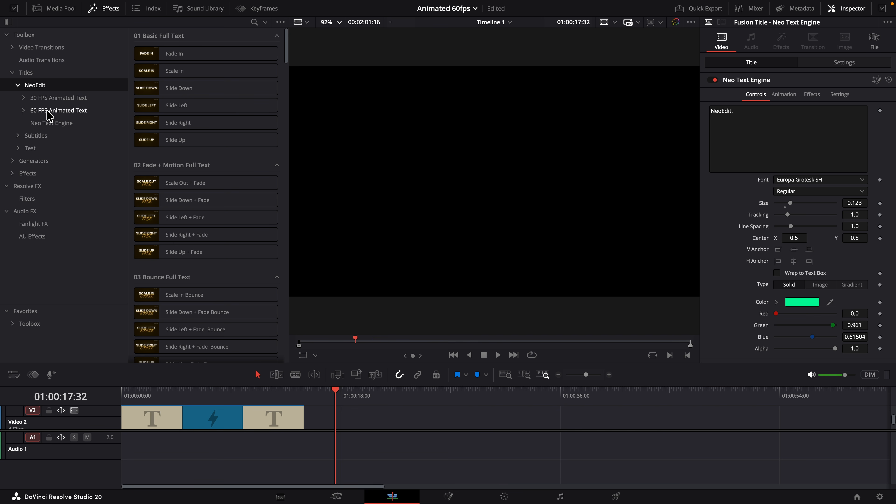
Add a Text+ title on the Video 2 track after the existing clips and delete it again.
{"action": "left_click", "coordinate": [43, 73]}
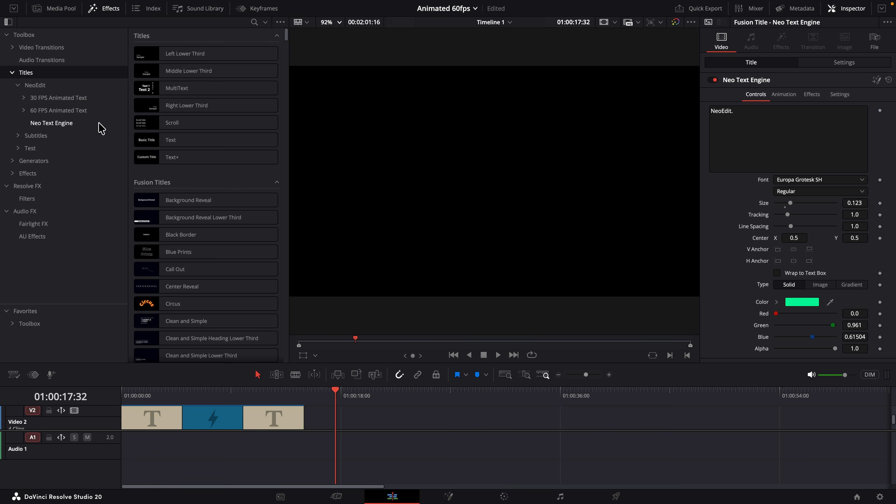
{"action": "left_click_drag", "start_coordinate": [148, 156], "coordinate": [356, 416]}
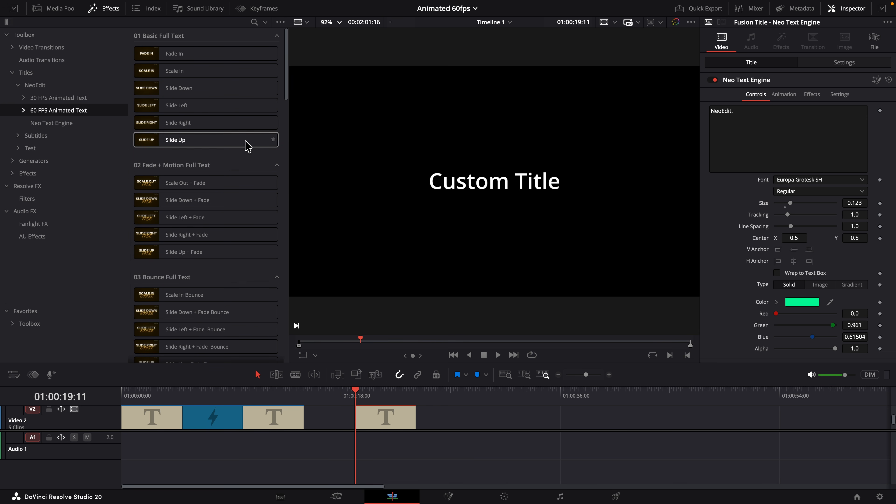
{"action": "key", "text": "Delete"}
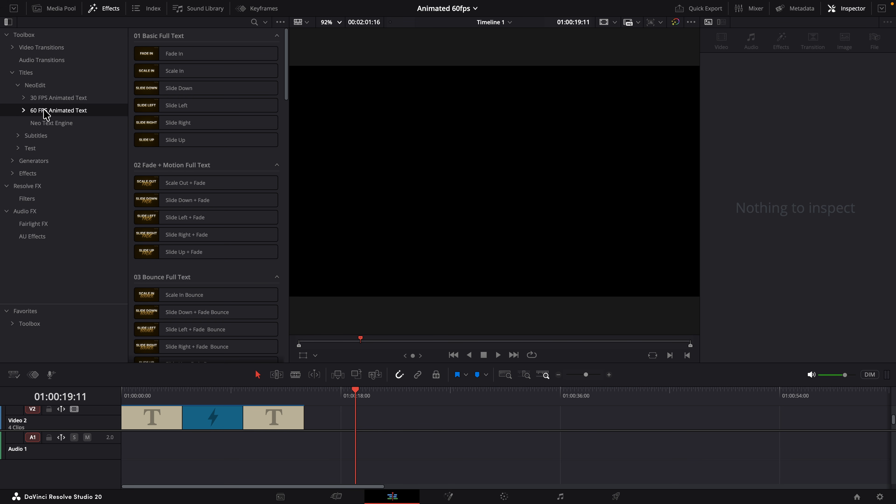
Place a Neo Text Engine title on the Video 2 track at the playhead and set its text to "NeoEdit".
{"action": "left_click", "coordinate": [53, 99]}
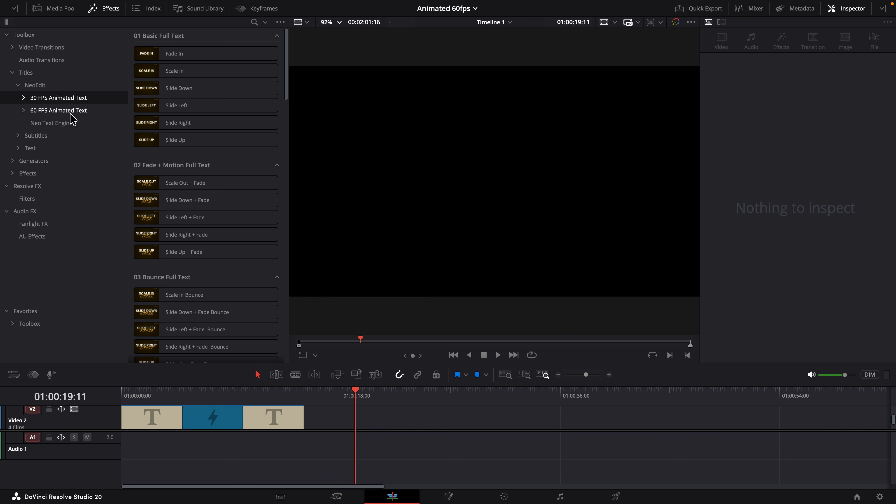
{"action": "left_click", "coordinate": [70, 111]}
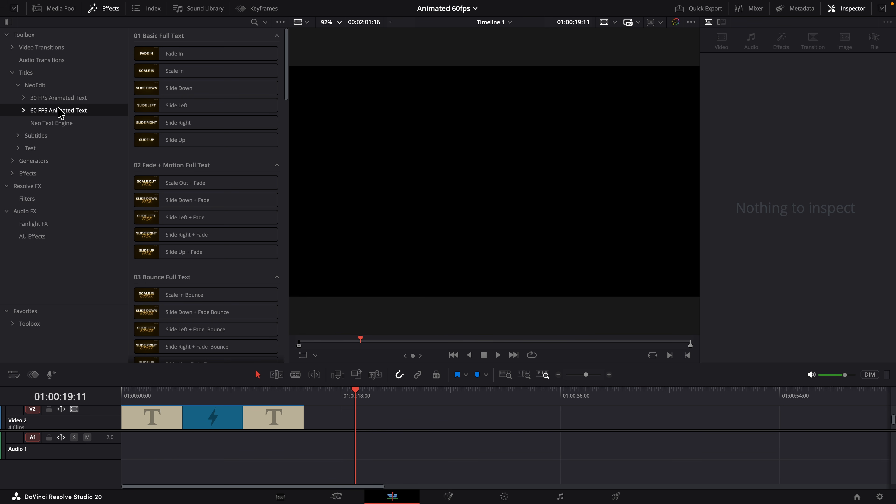
{"action": "left_click", "coordinate": [71, 124]}
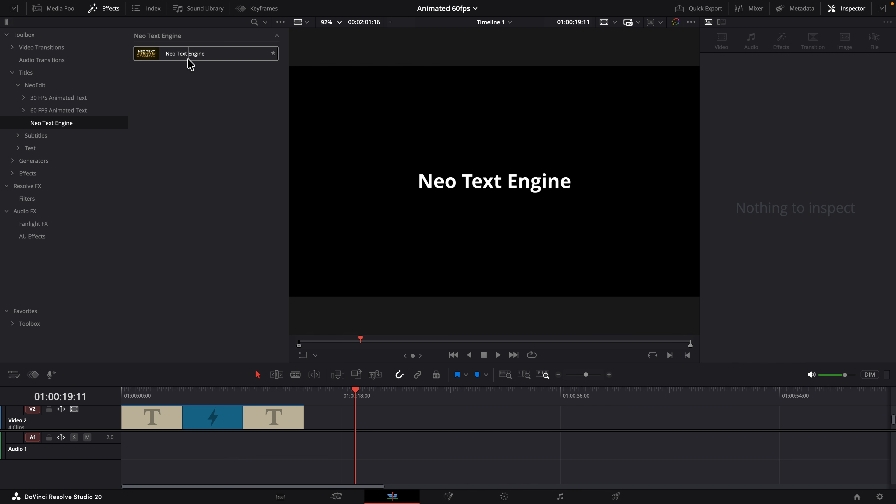
{"action": "left_click_drag", "start_coordinate": [190, 65], "coordinate": [363, 423]}
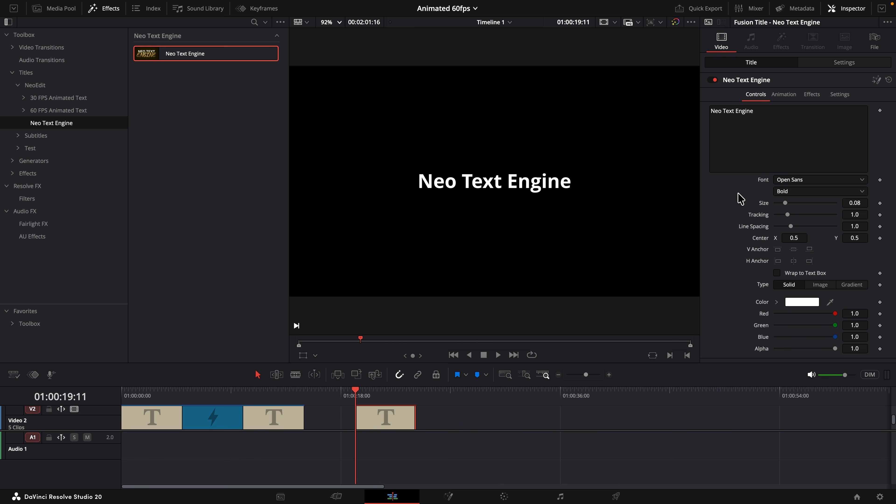
{"action": "left_click_drag", "start_coordinate": [754, 131], "coordinate": [707, 113]}
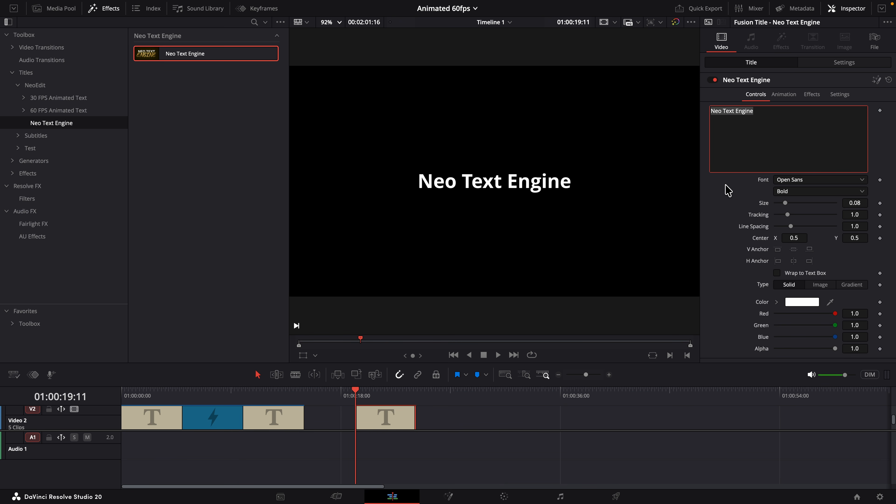
{"action": "type", "text": "NeoEdit"}
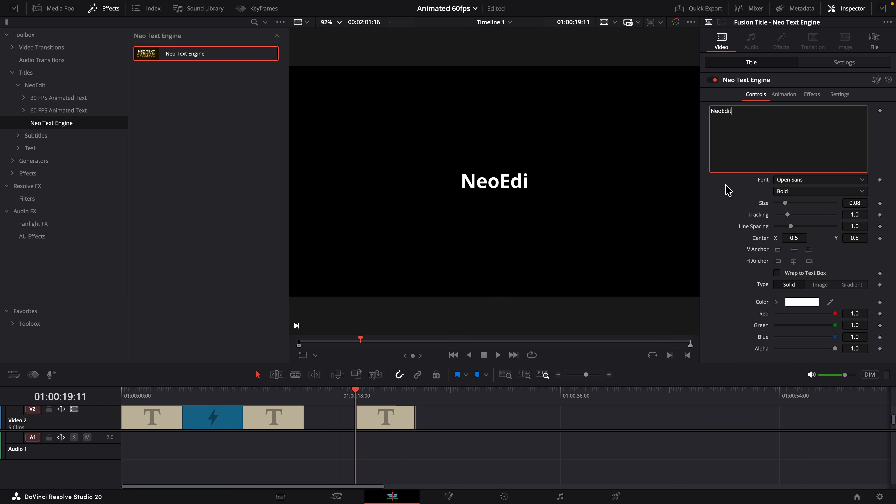
Set the title's font to Europa Grotesk SH and its size to 0.1088.
{"action": "left_click", "coordinate": [816, 180]}
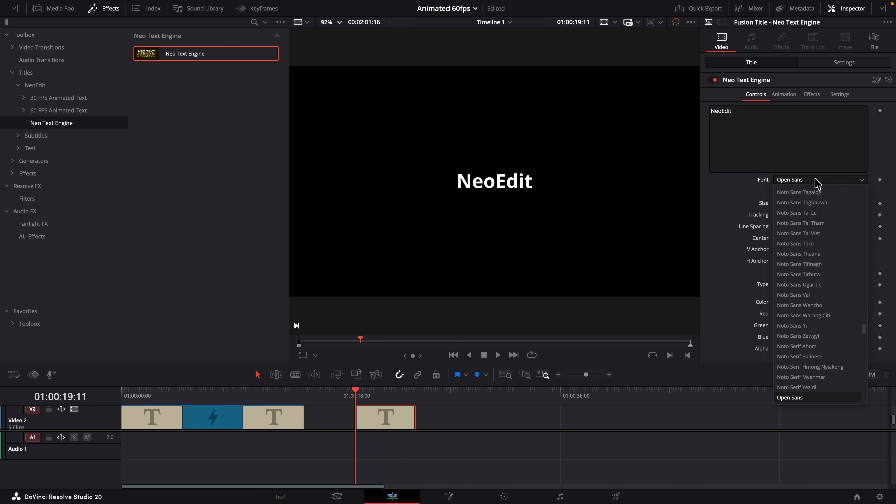
{"action": "key", "text": "e"}
{"action": "key", "text": "Down"}
{"action": "key", "text": "Down"}
{"action": "key", "text": "Down"}
{"action": "key", "text": "Down"}
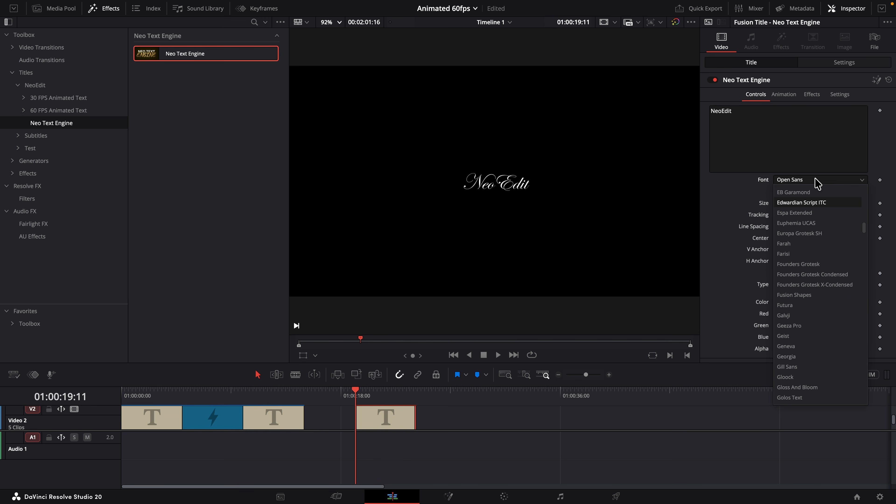
{"action": "key", "text": "Return"}
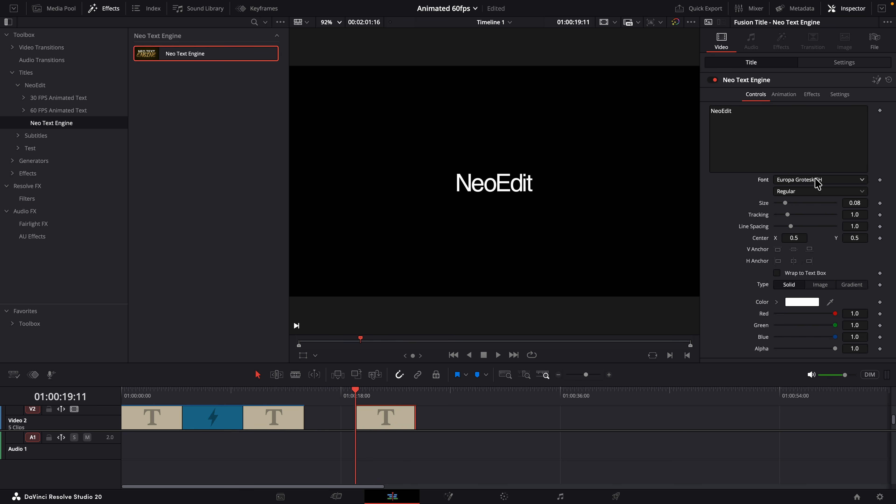
{"action": "mouse_move", "coordinate": [854, 204]}
{"action": "left_mouse_down"}
{"action": "mouse_move", "coordinate": [866, 204]}
{"action": "mouse_move", "coordinate": [846, 214]}
{"action": "left_mouse_up"}
{"action": "left_click_drag", "start_coordinate": [846, 226], "coordinate": [864, 241]}
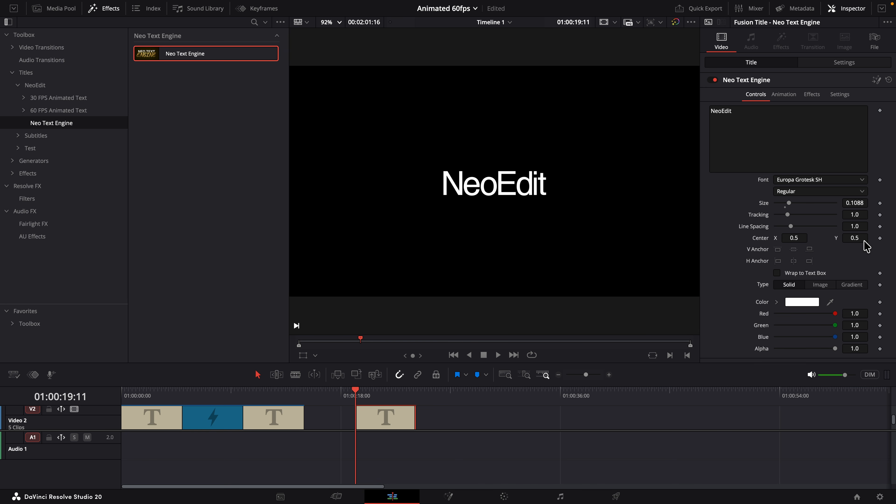
Enable Wrap to Text Box, show the Fusion Overlay in the viewer, and set the Layout Width to 0.281.
{"action": "left_click", "coordinate": [816, 272]}
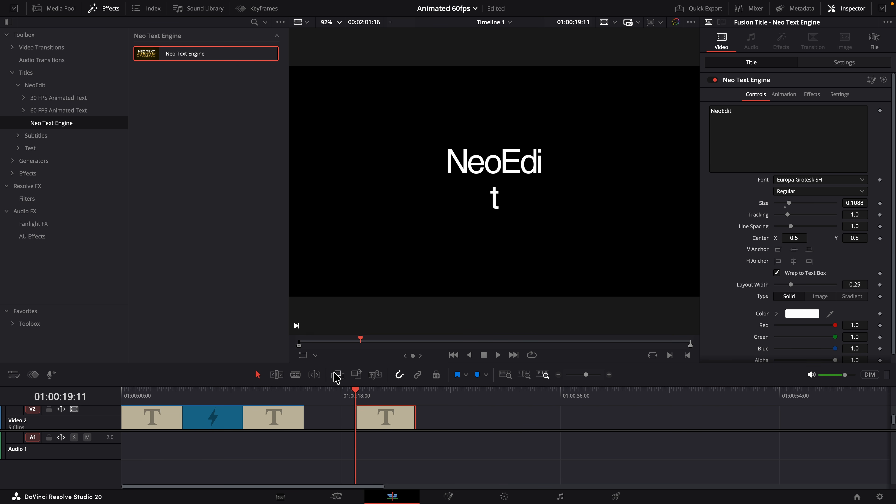
{"action": "left_click", "coordinate": [314, 355]}
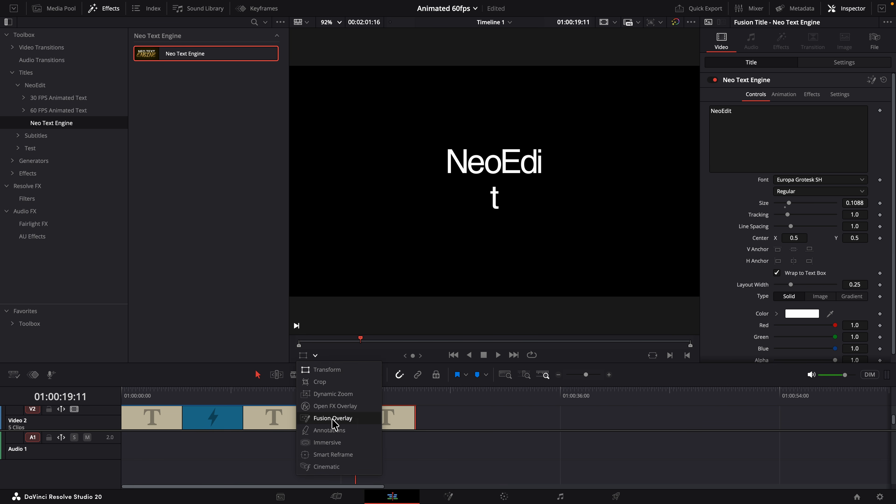
{"action": "left_click", "coordinate": [334, 430]}
{"action": "mouse_move", "coordinate": [854, 284]}
{"action": "left_mouse_down"}
{"action": "mouse_move", "coordinate": [825, 284]}
{"action": "mouse_move", "coordinate": [861, 284]}
{"action": "left_mouse_up"}
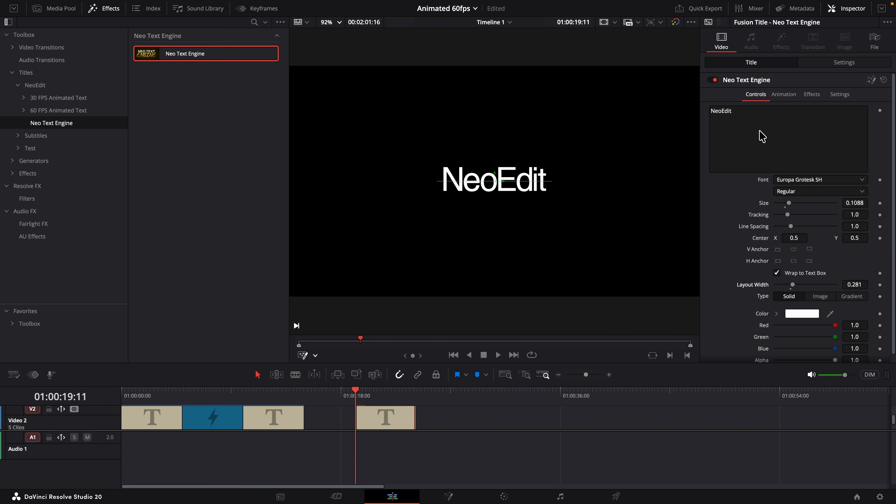
Append the filler text "saudhuasihdasihduhasiuhd" to the title and widen the Layout Width to 0.317.
{"action": "left_click", "coordinate": [744, 112]}
{"action": "type", "text": "saudhuasihdasihduhasiuhd"}
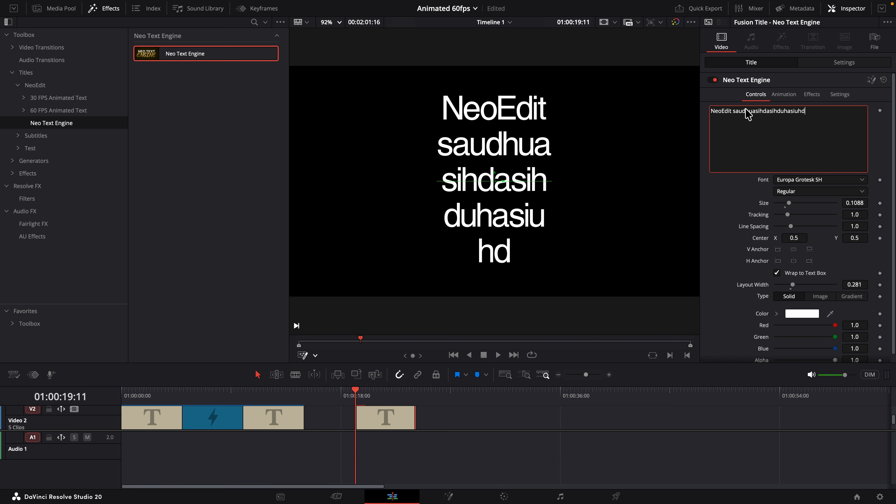
{"action": "mouse_move", "coordinate": [860, 285]}
{"action": "left_mouse_down"}
{"action": "mouse_move", "coordinate": [871, 284]}
{"action": "mouse_move", "coordinate": [846, 284]}
{"action": "left_mouse_up"}
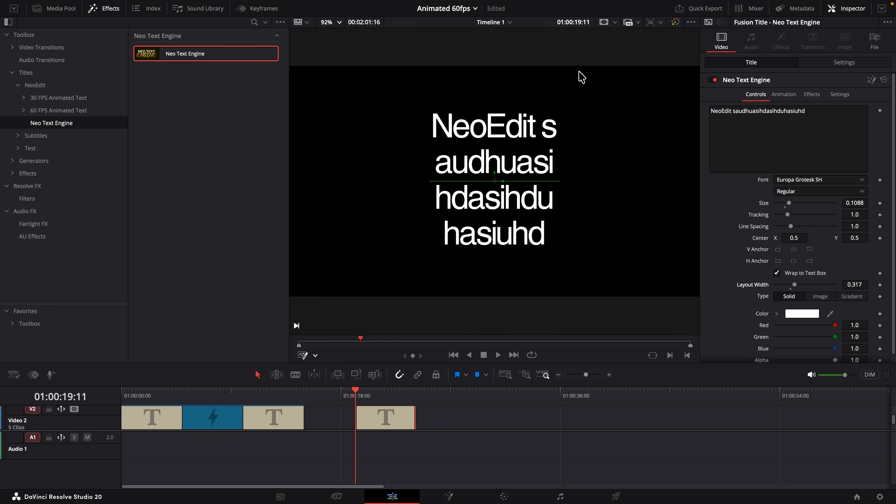
Try the first horizontal and vertical anchor options on the wrapped text, and return both anchors to center.
{"action": "left_click", "coordinate": [778, 261]}
{"action": "left_click", "coordinate": [777, 249]}
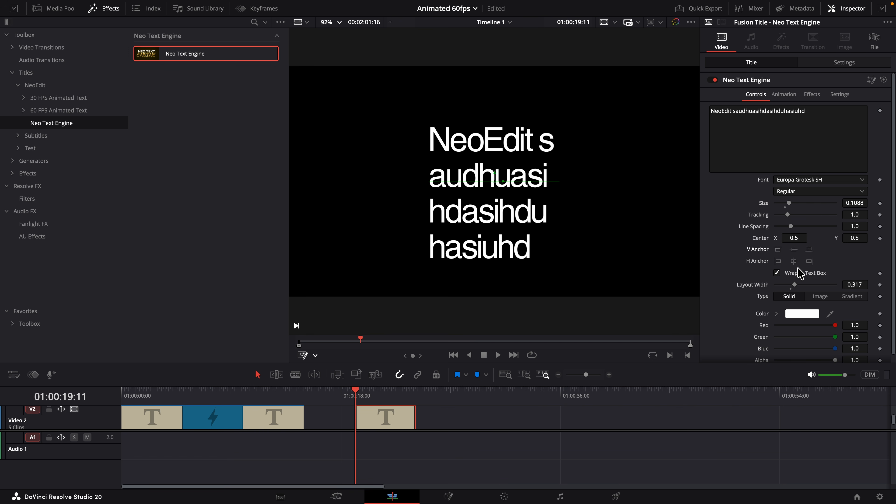
{"action": "left_click", "coordinate": [793, 249]}
{"action": "left_click", "coordinate": [793, 261]}
Turn off Wrap to Text Box and remove the filler so the title reads "NeoEdit".
{"action": "left_click", "coordinate": [776, 273]}
{"action": "left_click", "coordinate": [759, 112]}
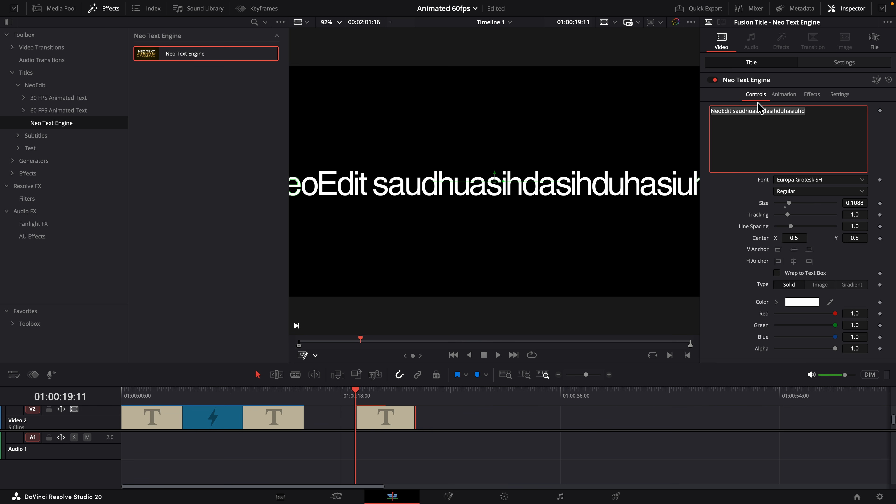
{"action": "key", "text": "BackSpace"}
{"action": "key", "text": "BackSpace"}
{"action": "key", "text": "BackSpace"}
{"action": "key", "text": "alt+BackSpace"}
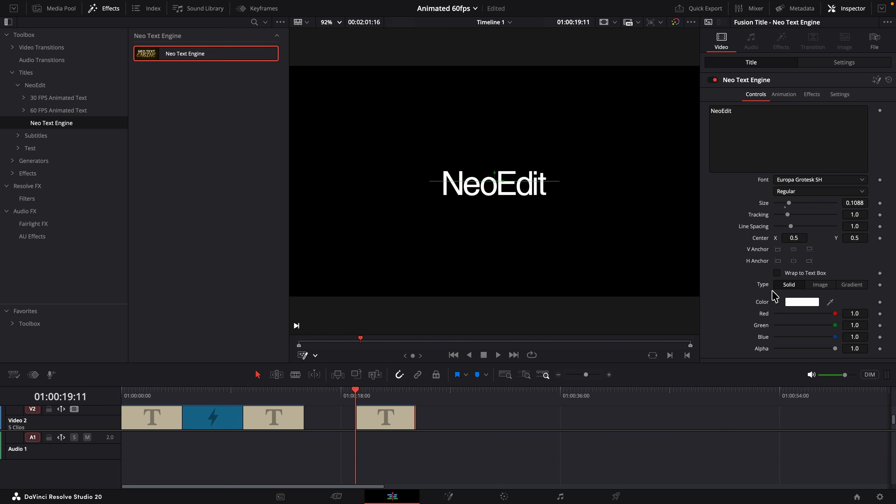
Try the Gradient shading type on the title text and return it to Solid.
{"action": "left_click", "coordinate": [852, 285]}
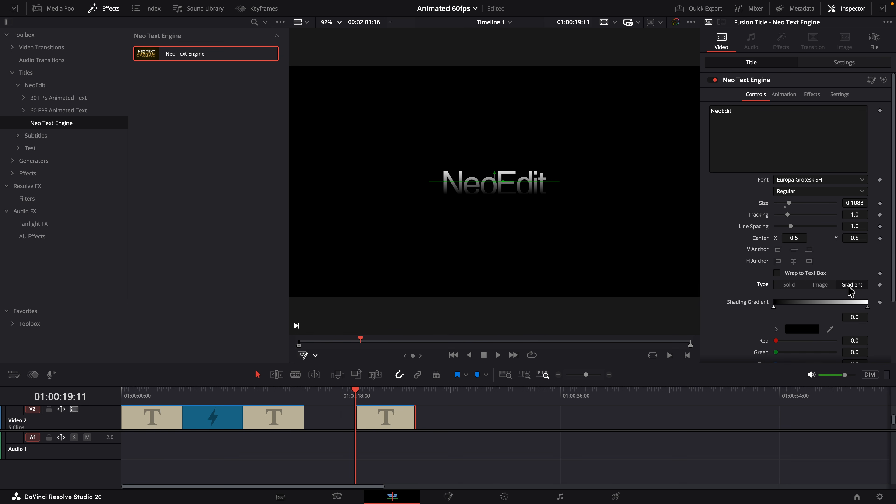
{"action": "left_click", "coordinate": [789, 285]}
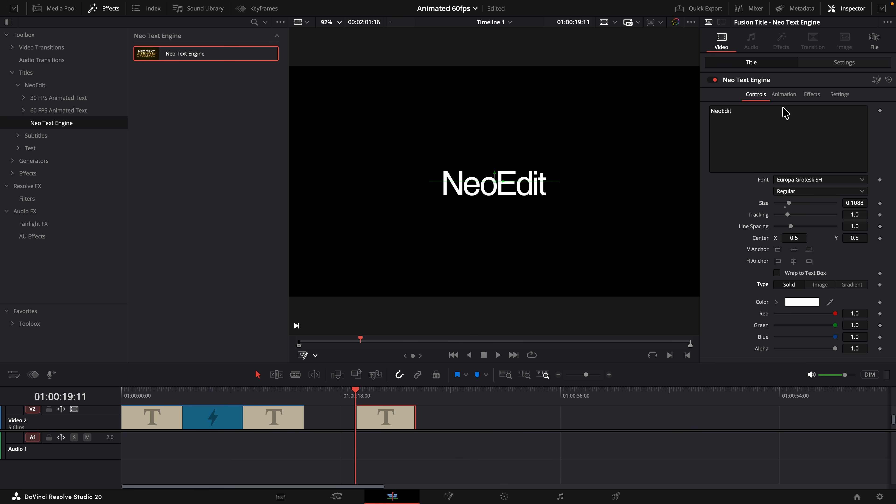
Open the title's Size animation settings and scrub through the animation at the start of the clip.
{"action": "left_click", "coordinate": [783, 95]}
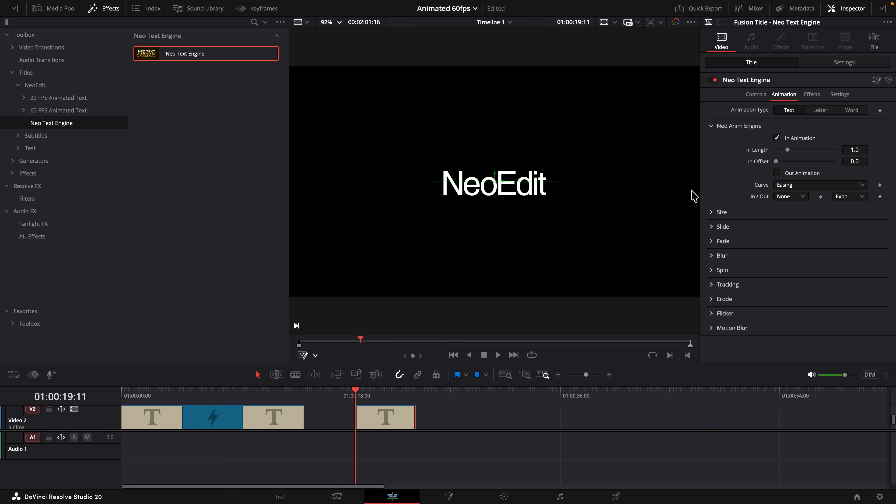
{"action": "left_click", "coordinate": [716, 212]}
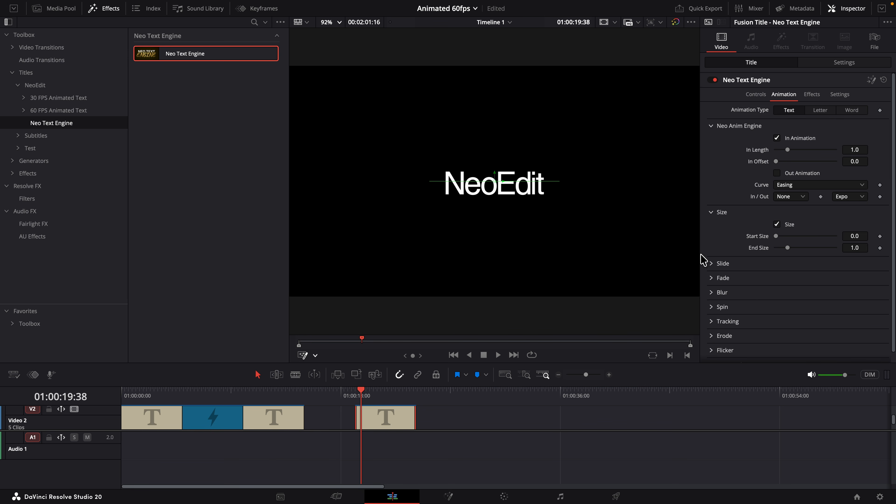
{"action": "left_click_drag", "start_coordinate": [366, 393], "coordinate": [356, 394]}
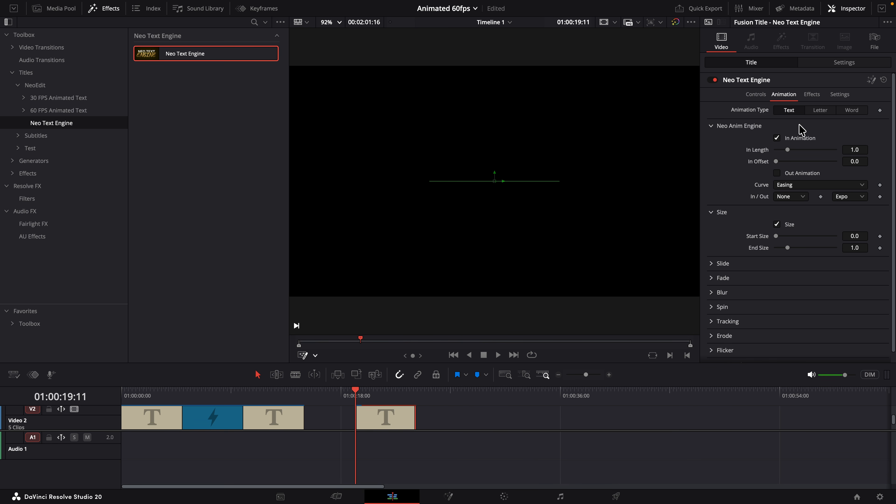
Set the Animation Type to Letter and preview the title's intro from the start of the clip.
{"action": "left_click", "coordinate": [818, 110]}
{"action": "key", "text": "space"}
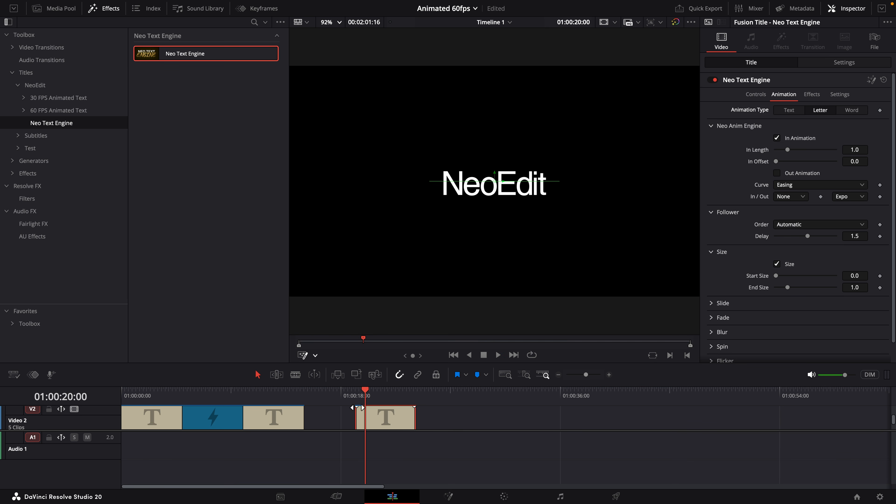
{"action": "left_click", "coordinate": [355, 398]}
{"action": "key", "text": "space"}
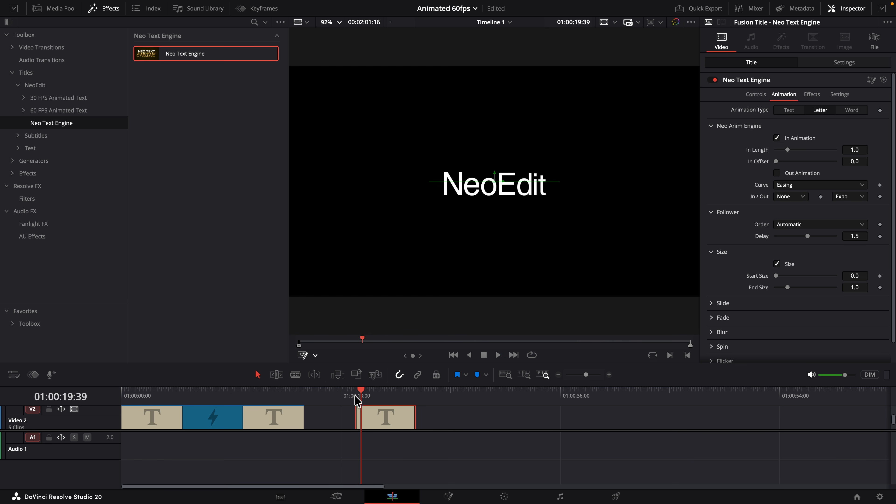
{"action": "left_click", "coordinate": [355, 398]}
{"action": "key", "text": "space"}
{"action": "key", "text": "space"}
Change the title text to "Neo Edit" and preview its intro with the Animation Type set to Word.
{"action": "left_click", "coordinate": [755, 95]}
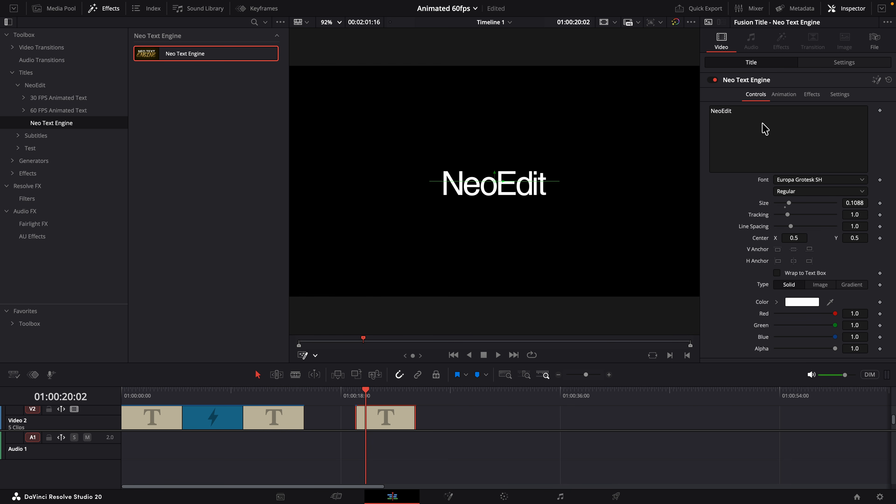
{"action": "left_click", "coordinate": [726, 113]}
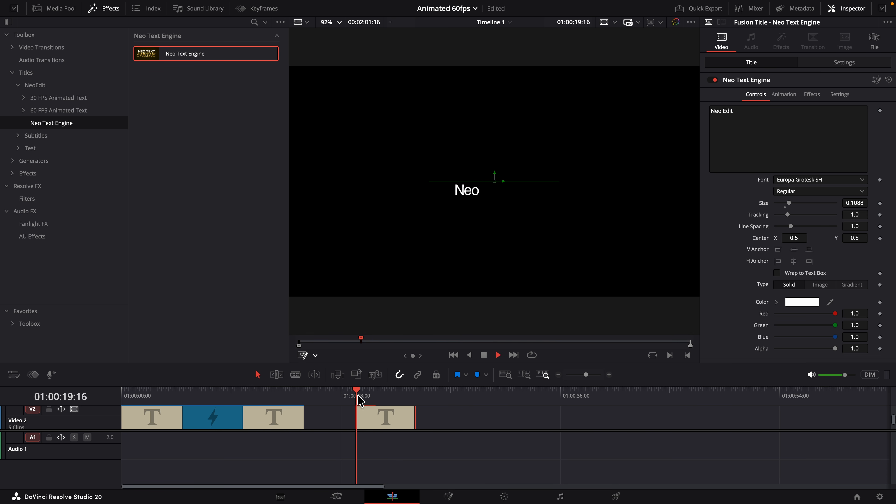
{"action": "left_click", "coordinate": [784, 94]}
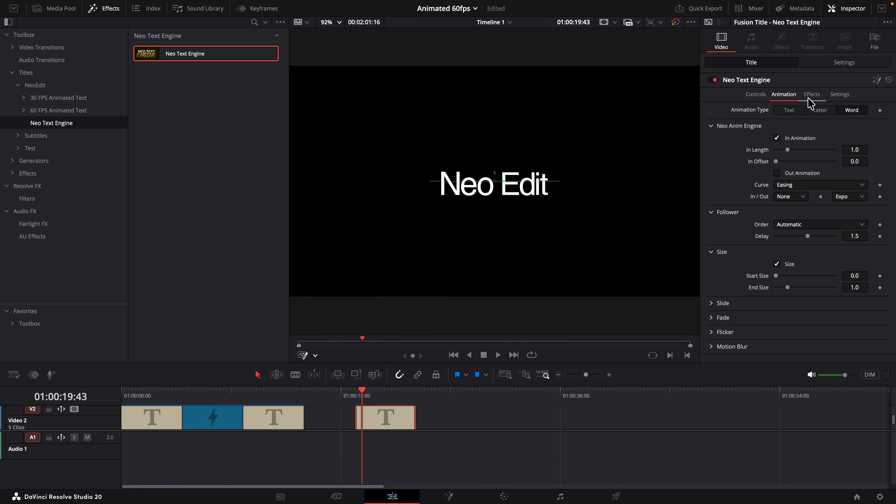
Set the Animation Type to Text and play the title's intro from the start of the clip.
{"action": "left_click", "coordinate": [796, 110]}
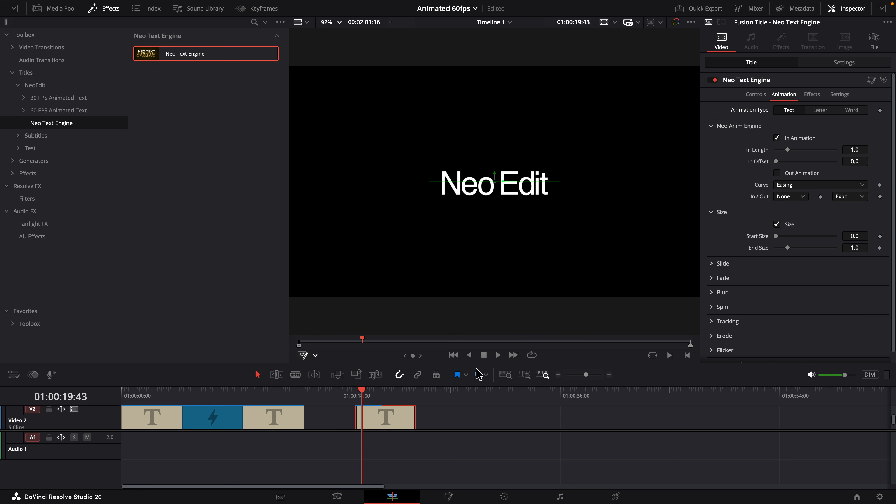
{"action": "left_click", "coordinate": [355, 395]}
{"action": "key", "text": "space"}
{"action": "key", "text": "space"}
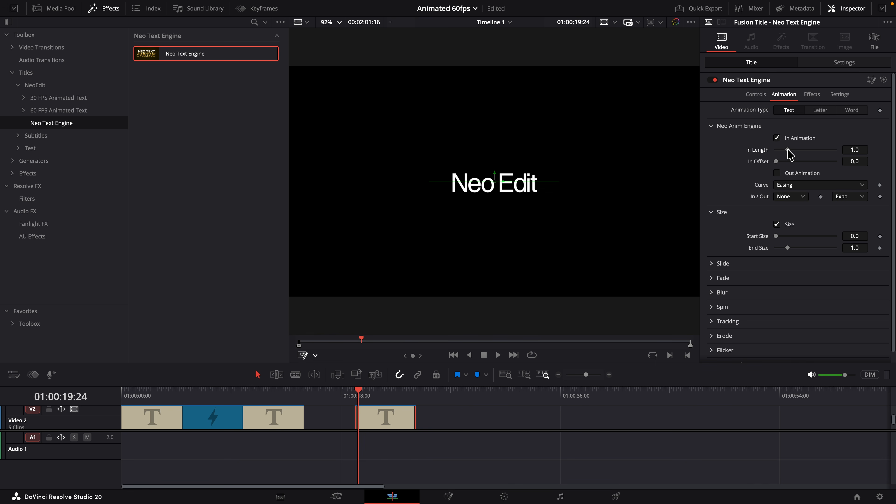
Try an In Length of 5.0 for the title's In Animation and preview the intro from the clip's start.
{"action": "left_click_drag", "start_coordinate": [787, 149], "coordinate": [848, 154]}
{"action": "key", "text": "Up"}
{"action": "key", "text": "space"}
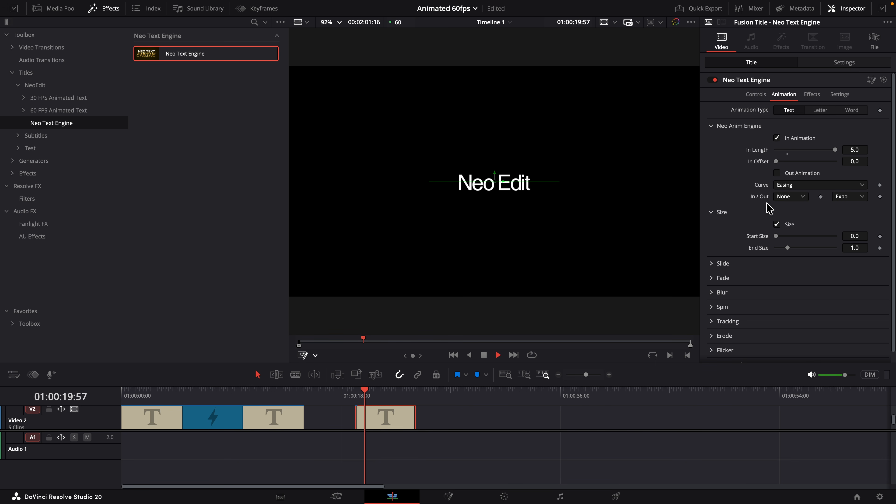
{"action": "left_click", "coordinate": [355, 397]}
{"action": "key", "text": "space"}
{"action": "key", "text": "space"}
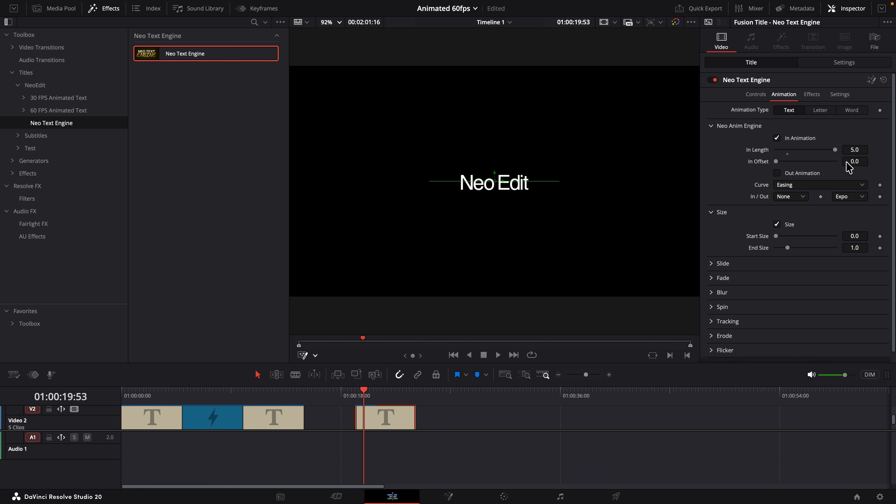
Try an In Offset of about 0.705 with an intro preview, and reset In Length and In Offset to their defaults.
{"action": "mouse_move", "coordinate": [848, 162]}
{"action": "left_mouse_down"}
{"action": "mouse_move", "coordinate": [877, 163]}
{"action": "mouse_move", "coordinate": [858, 162]}
{"action": "left_mouse_up"}
{"action": "key", "text": "space"}
{"action": "left_click", "coordinate": [356, 394]}
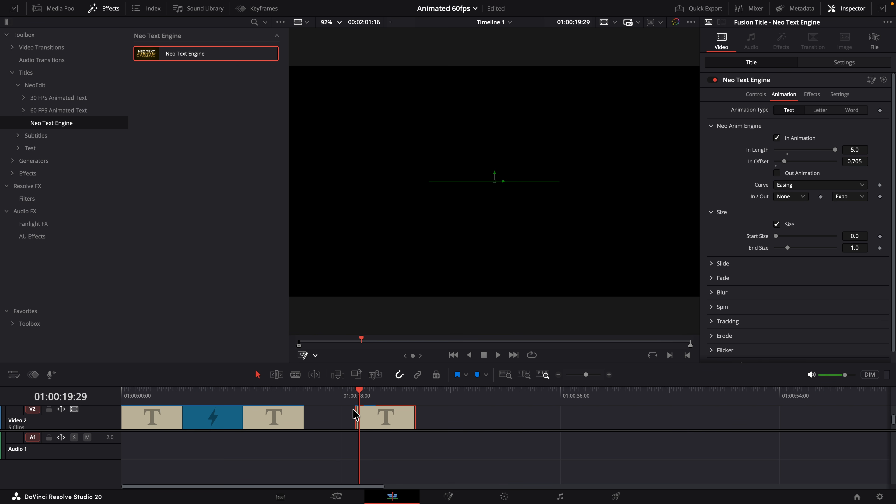
{"action": "key", "text": "space"}
{"action": "left_click", "coordinate": [787, 154]}
{"action": "left_click", "coordinate": [775, 165]}
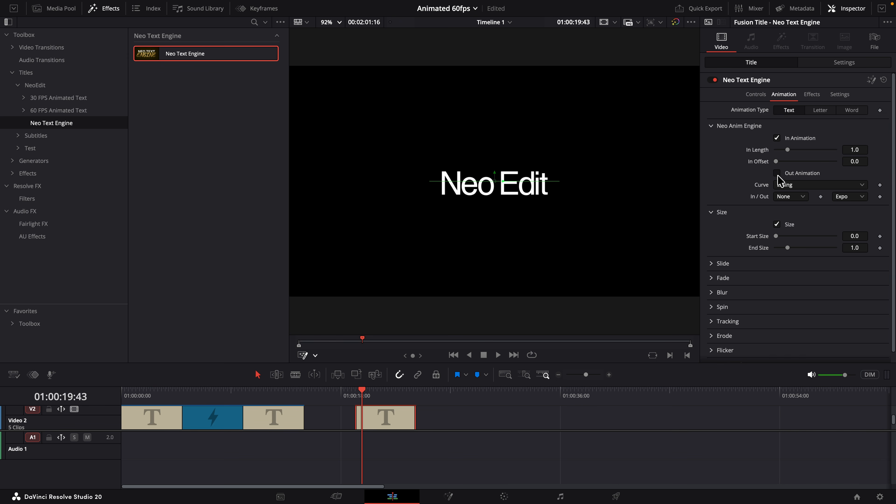
Enable the title's Out Animation and preview the animation at the end and start of the clip.
{"action": "left_click", "coordinate": [777, 174]}
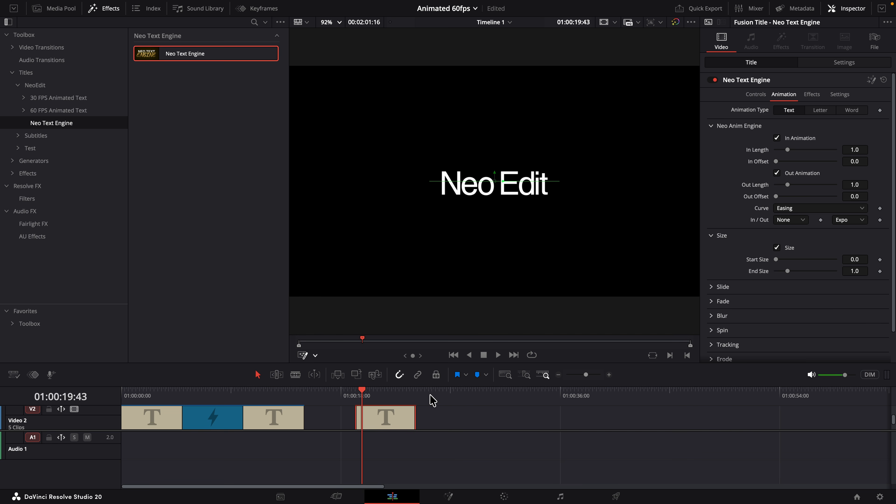
{"action": "left_click", "coordinate": [405, 400]}
{"action": "key", "text": "space"}
{"action": "left_click", "coordinate": [356, 393]}
{"action": "left_click", "coordinate": [405, 394]}
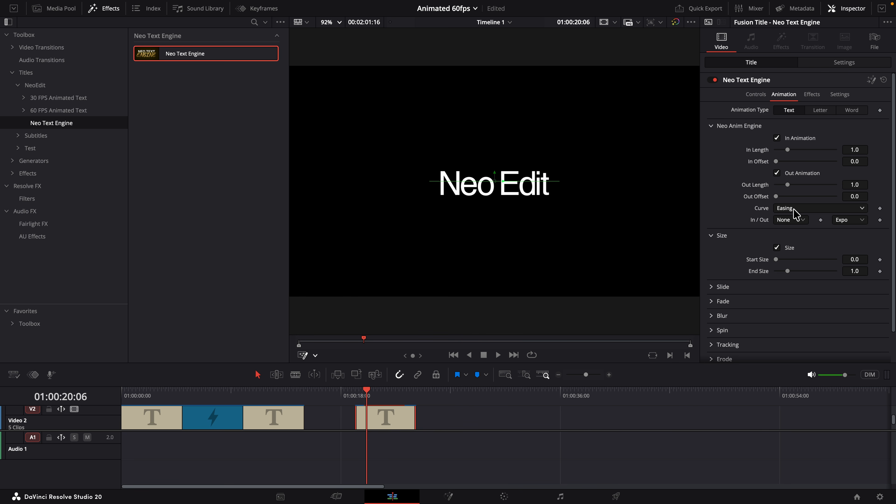
Try a Custom animation curve with reshaped handles, preview the intro, and undo back to the Easing curve.
{"action": "key", "text": "Up"}
{"action": "left_click", "coordinate": [784, 208]}
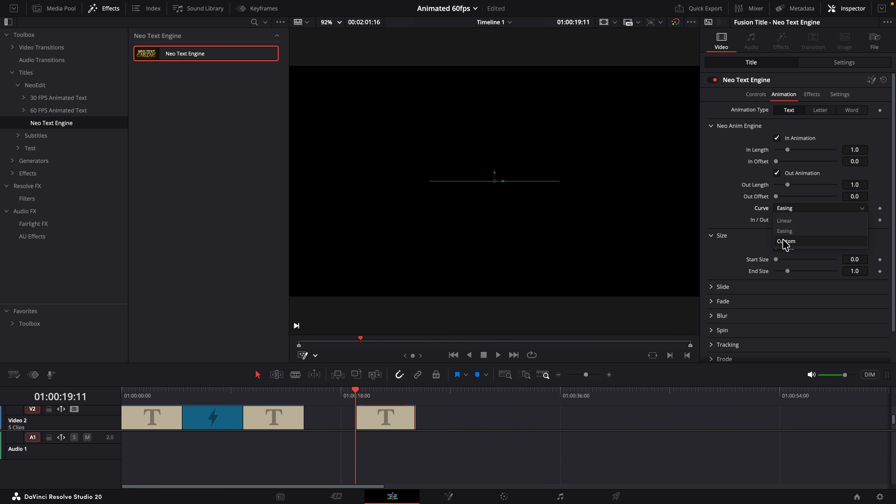
{"action": "left_click", "coordinate": [785, 243]}
{"action": "left_click_drag", "start_coordinate": [785, 275], "coordinate": [775, 232]}
{"action": "left_click_drag", "start_coordinate": [862, 222], "coordinate": [806, 221]}
{"action": "key", "text": "space"}
{"action": "key", "text": "ctrl+z"}
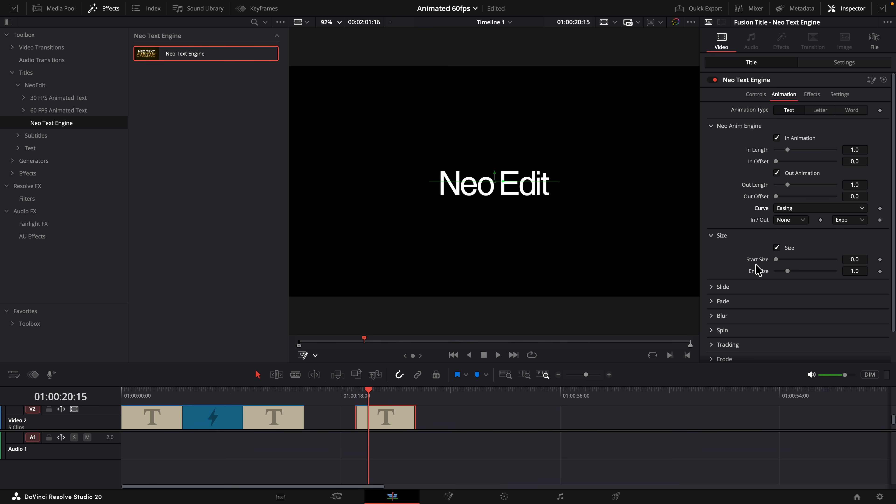
Try Elastic as the Out easing, preview the intro from the clip's start, and set the easing back to Expo.
{"action": "left_click", "coordinate": [848, 219]}
{"action": "left_click", "coordinate": [843, 324]}
{"action": "left_click", "coordinate": [354, 395]}
{"action": "key", "text": "space"}
{"action": "left_click", "coordinate": [355, 399]}
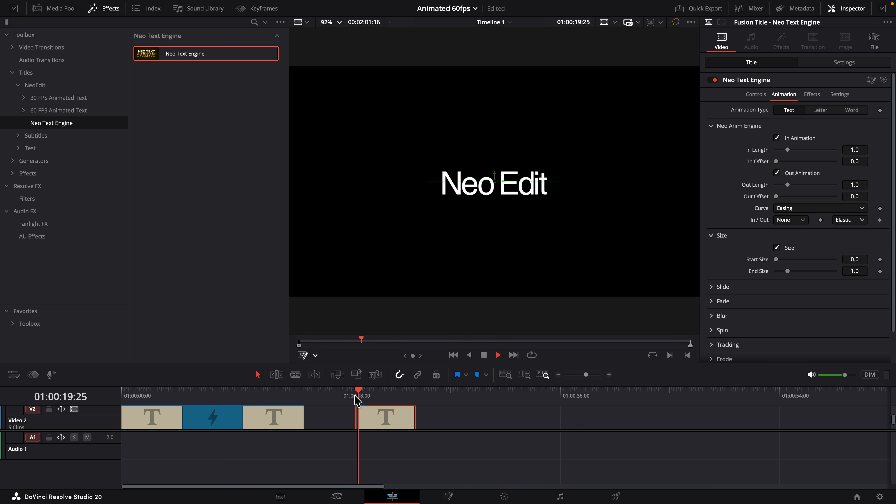
{"action": "left_click", "coordinate": [849, 219]}
{"action": "left_click", "coordinate": [846, 293]}
Disable the title's Size animation and play the clip from just before its start.
{"action": "left_click", "coordinate": [711, 235]}
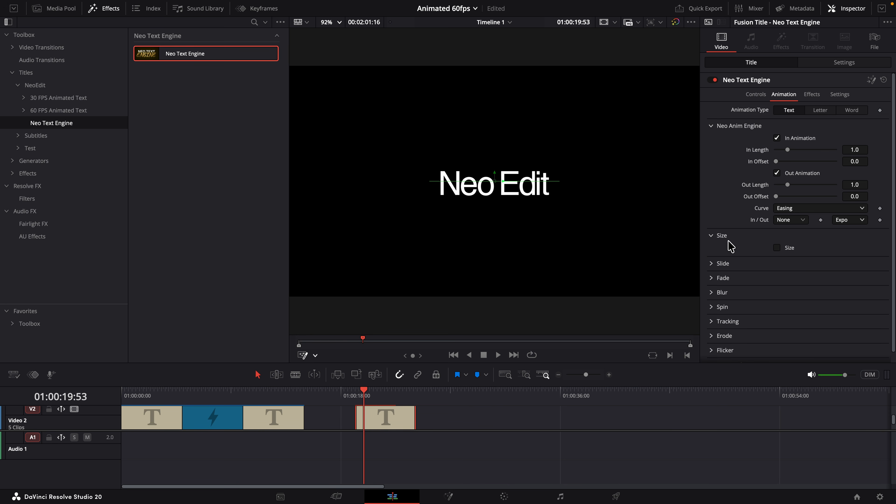
{"action": "left_click", "coordinate": [351, 397]}
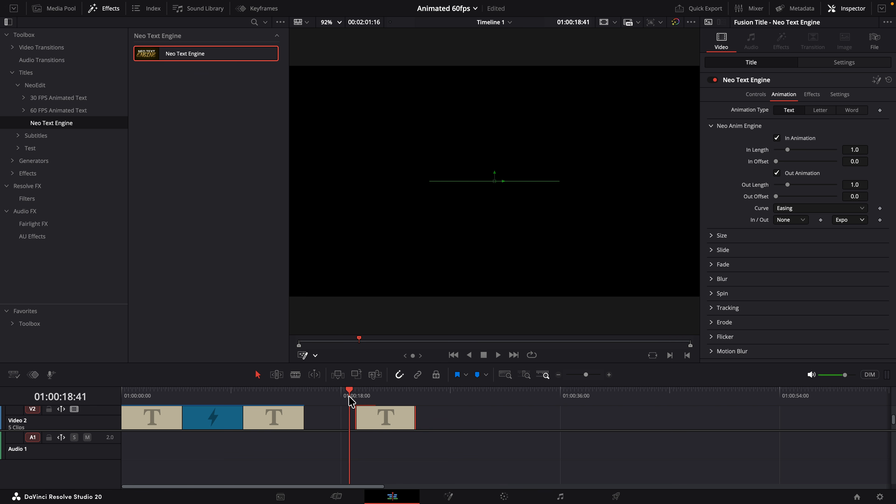
{"action": "key", "text": "space"}
{"action": "key", "text": "Up"}
{"action": "left_click", "coordinate": [717, 235]}
{"action": "left_click", "coordinate": [718, 236]}
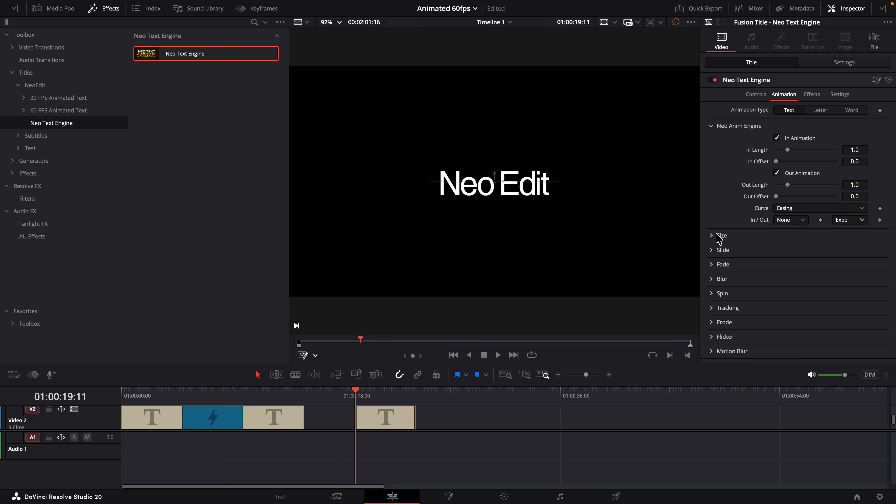
Re-enable the Size animation and preview the title's intro from the start of the clip.
{"action": "left_click", "coordinate": [718, 235]}
{"action": "left_click", "coordinate": [776, 247]}
{"action": "left_click_drag", "start_coordinate": [364, 398], "coordinate": [354, 398]}
{"action": "key", "text": "space"}
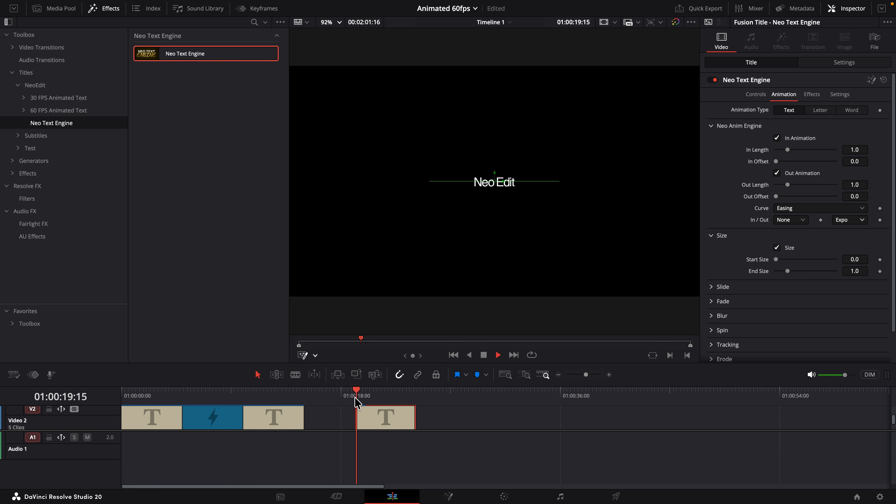
{"action": "left_click", "coordinate": [354, 398]}
Try a Start Size of about 2.067 with an intro preview, and turn the Size animation off.
{"action": "left_click_drag", "start_coordinate": [854, 259], "coordinate": [888, 259]}
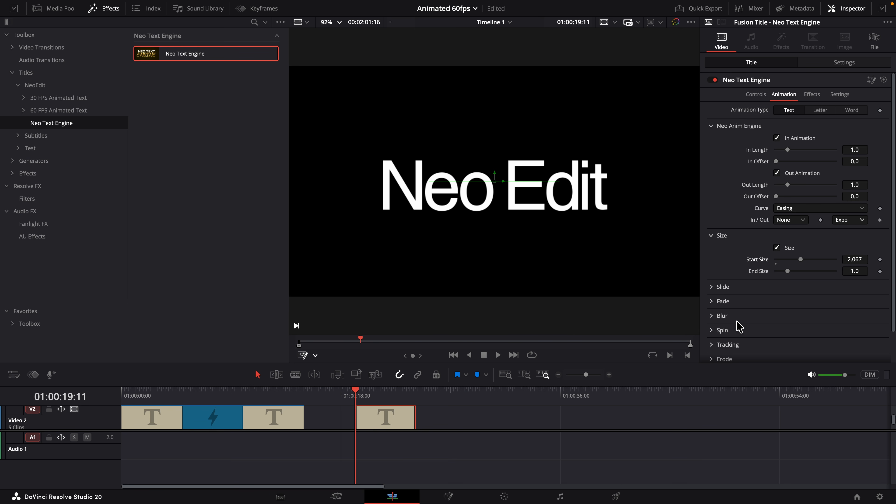
{"action": "key", "text": "space"}
{"action": "left_click", "coordinate": [355, 397]}
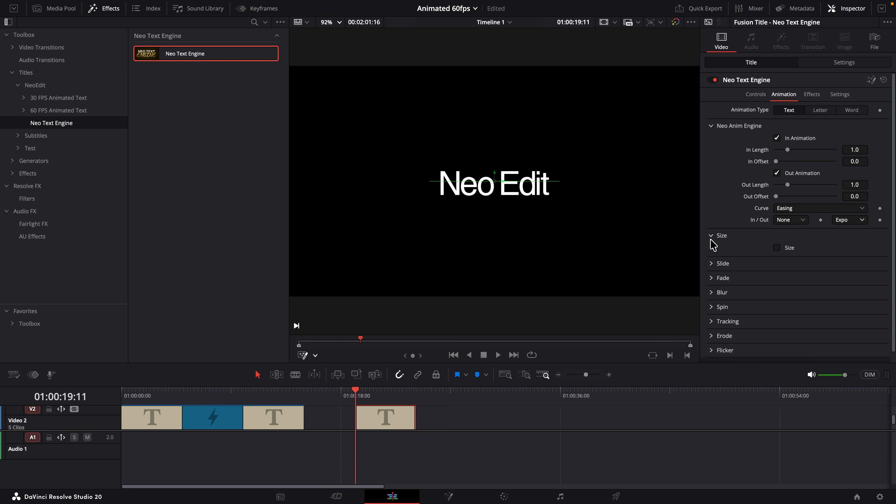
{"action": "left_click", "coordinate": [711, 237]}
Enable the Slide animation with a Slide Amount of about 0.2771 and preview the title's intro.
{"action": "left_click", "coordinate": [711, 250]}
{"action": "left_click", "coordinate": [785, 262]}
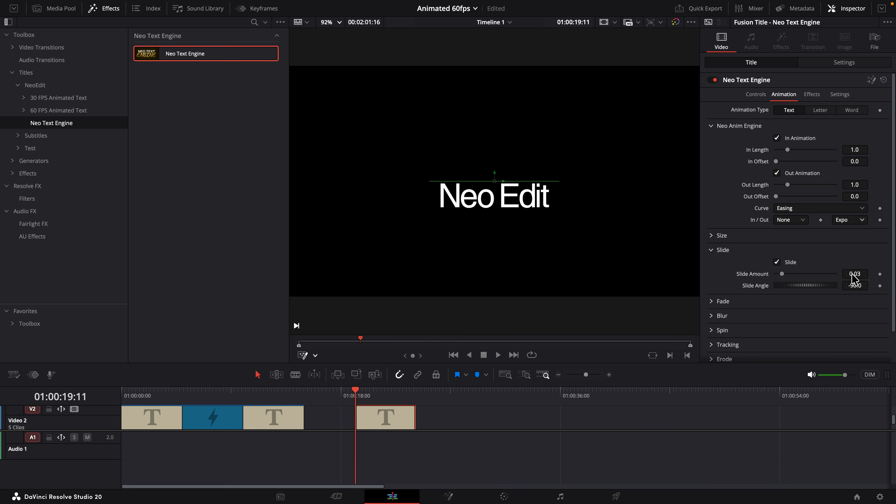
{"action": "left_click_drag", "start_coordinate": [852, 273], "coordinate": [887, 274]}
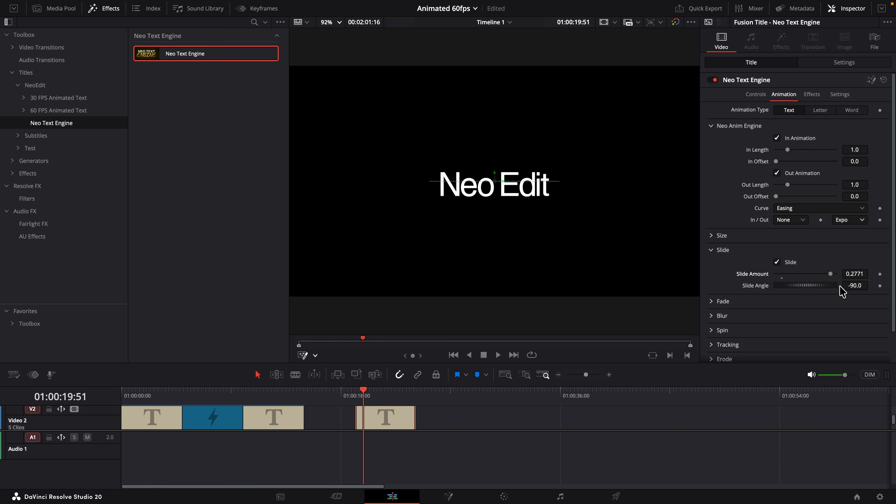
{"action": "left_click", "coordinate": [355, 394]}
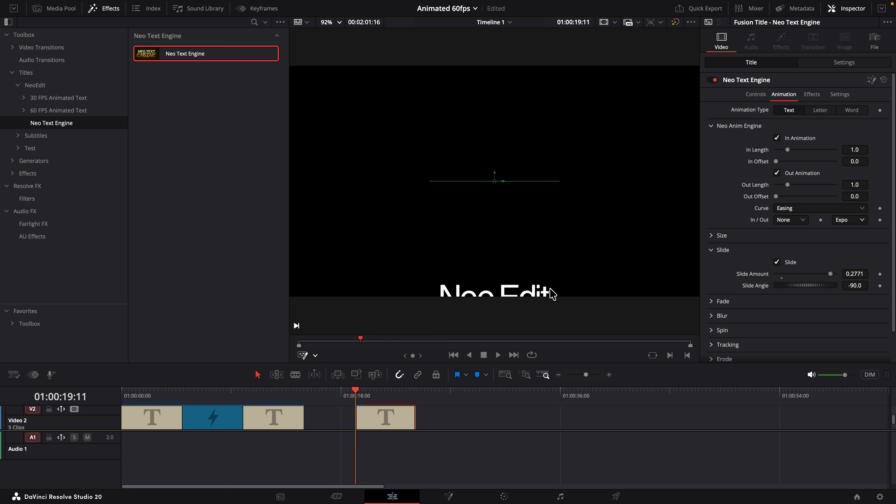
Set the Slide Angle to 0 and play the title's intro from the start of the clip.
{"action": "left_click", "coordinate": [863, 285]}
{"action": "type", "text": "0"}
{"action": "key", "text": "Return"}
{"action": "key", "text": "space"}
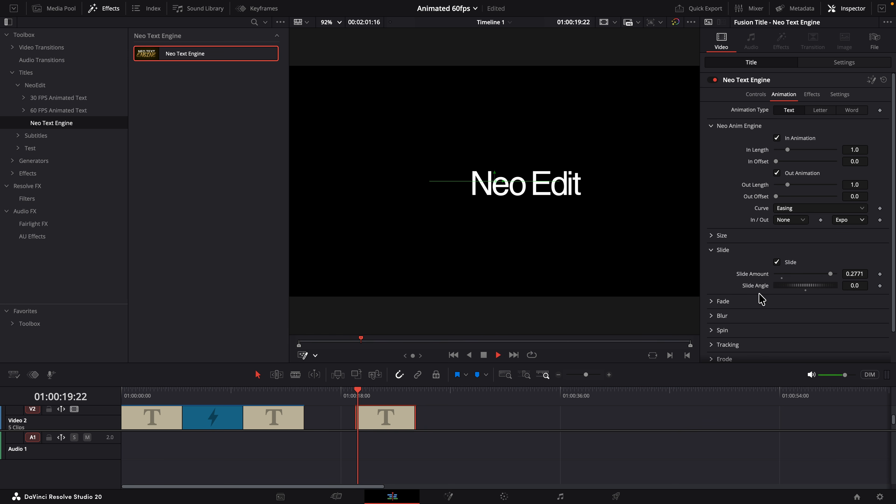
Set the Slide Angle to 180 and play the title's intro from the start of the clip.
{"action": "left_click", "coordinate": [855, 285]}
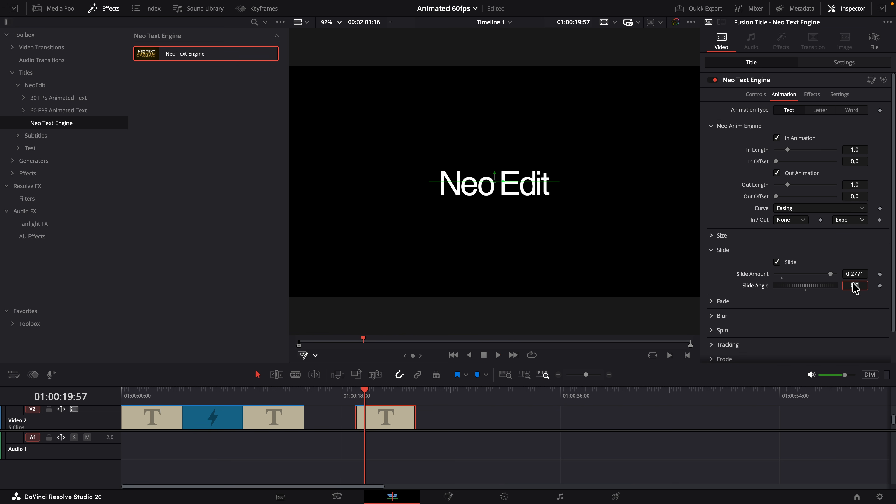
{"action": "type", "text": "180"}
{"action": "key", "text": "Tab"}
{"action": "left_click_drag", "start_coordinate": [362, 391], "coordinate": [356, 391]}
{"action": "key", "text": "space"}
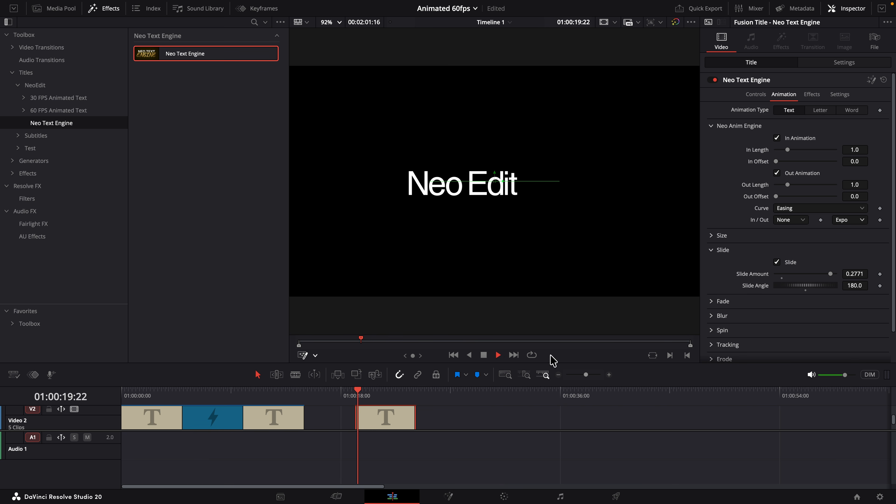
{"action": "key", "text": "space"}
Set the Slide Angle to 90 and play the title's intro from the start of the clip.
{"action": "left_click", "coordinate": [859, 285]}
{"action": "key", "text": "Tab"}
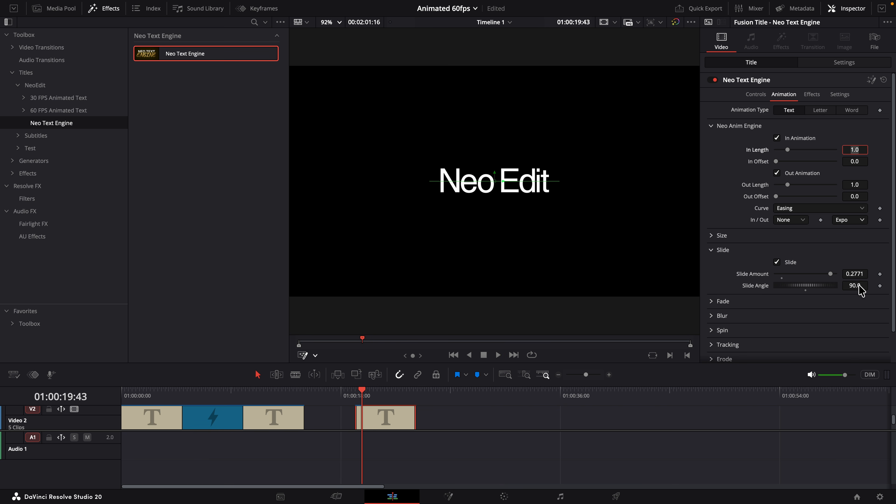
{"action": "left_click", "coordinate": [355, 397]}
{"action": "key", "text": "space"}
{"action": "key", "text": "space"}
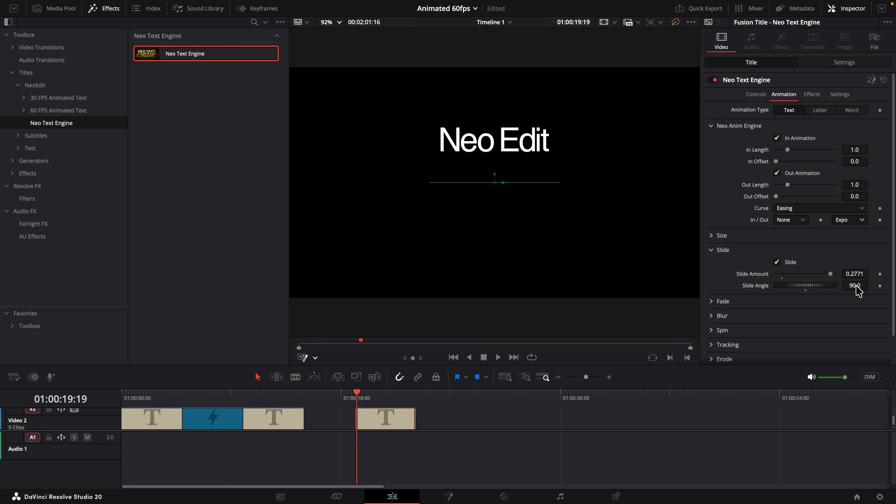
Try Slide Angles of about 146.9 and 323.0, previewing the title's intro with each.
{"action": "left_click_drag", "start_coordinate": [856, 286], "coordinate": [875, 287]}
{"action": "key", "text": "space"}
{"action": "left_click", "coordinate": [355, 401]}
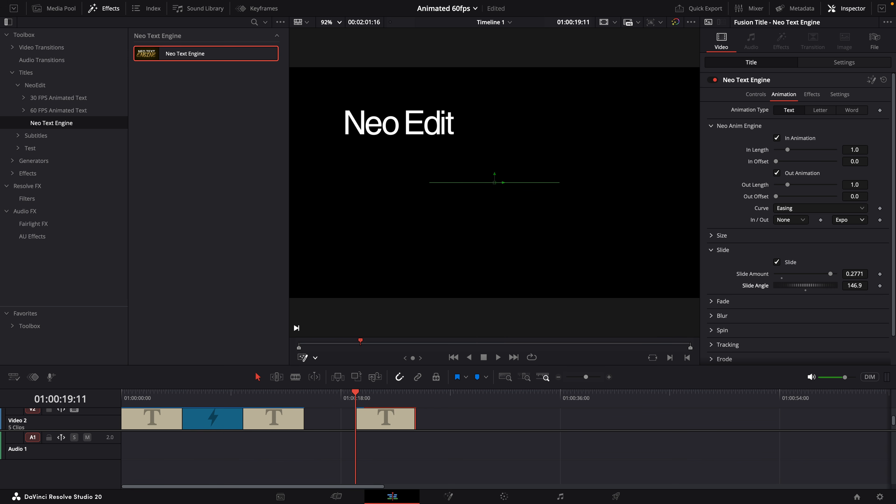
{"action": "left_click_drag", "start_coordinate": [855, 285], "coordinate": [892, 285]}
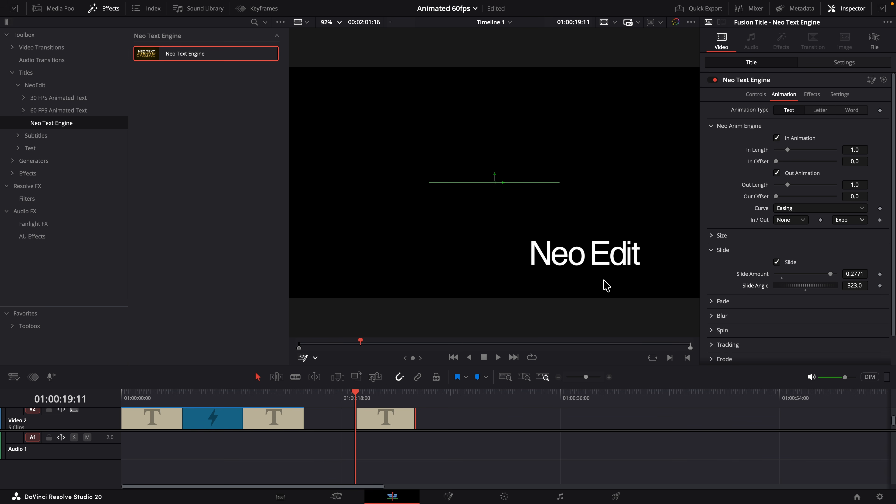
{"action": "key", "text": "space"}
{"action": "key", "text": "space"}
Reset the Slide Angle to -90 and the Slide Amount to 0.03, and preview the intro.
{"action": "left_click", "coordinate": [805, 290]}
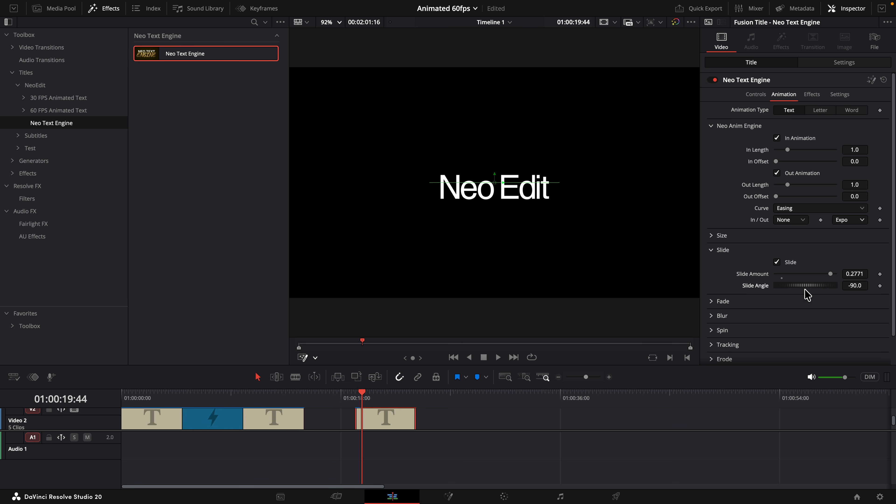
{"action": "left_click", "coordinate": [781, 278]}
{"action": "left_click", "coordinate": [354, 399]}
{"action": "key", "text": "space"}
{"action": "key", "text": "space"}
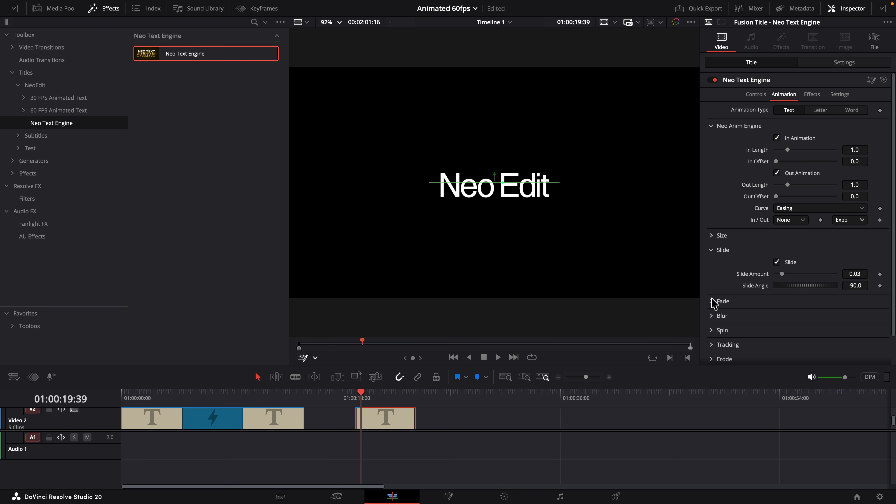
Enable the title's Fade animation alongside Slide and preview the intro around the start of the clip.
{"action": "left_click", "coordinate": [712, 302]}
{"action": "left_click", "coordinate": [355, 397]}
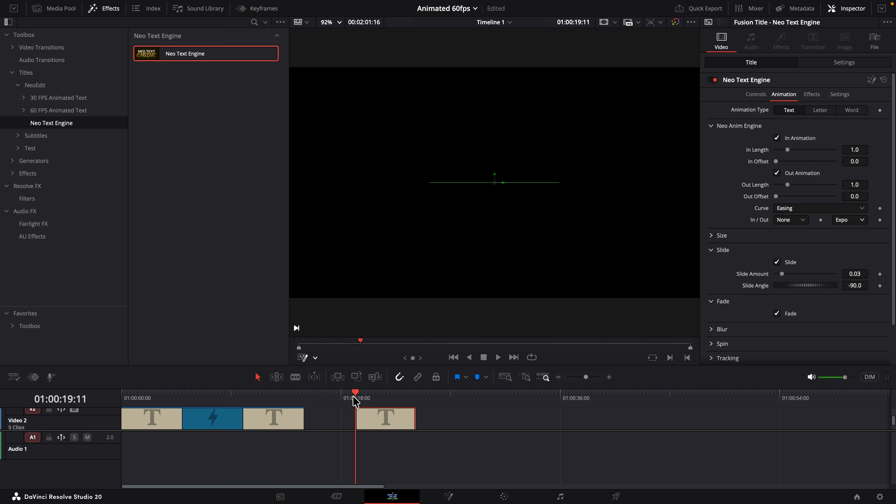
{"action": "key", "text": "space"}
{"action": "left_click", "coordinate": [352, 396]}
{"action": "left_click", "coordinate": [350, 395]}
{"action": "left_click", "coordinate": [360, 395]}
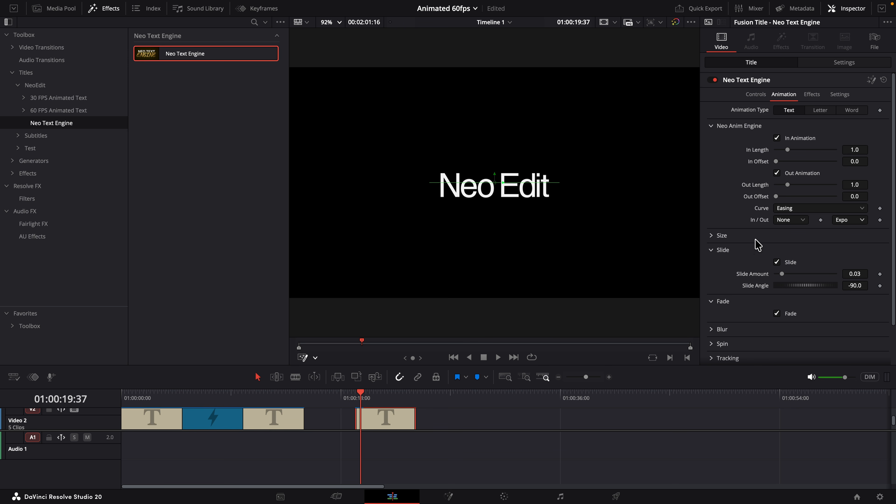
Collapse the Slide and Fade settings, enable the Blur animation, and preview the title's intro.
{"action": "left_click", "coordinate": [712, 250]}
{"action": "left_click", "coordinate": [711, 264]}
{"action": "left_click", "coordinate": [709, 280]}
{"action": "left_click", "coordinate": [776, 291]}
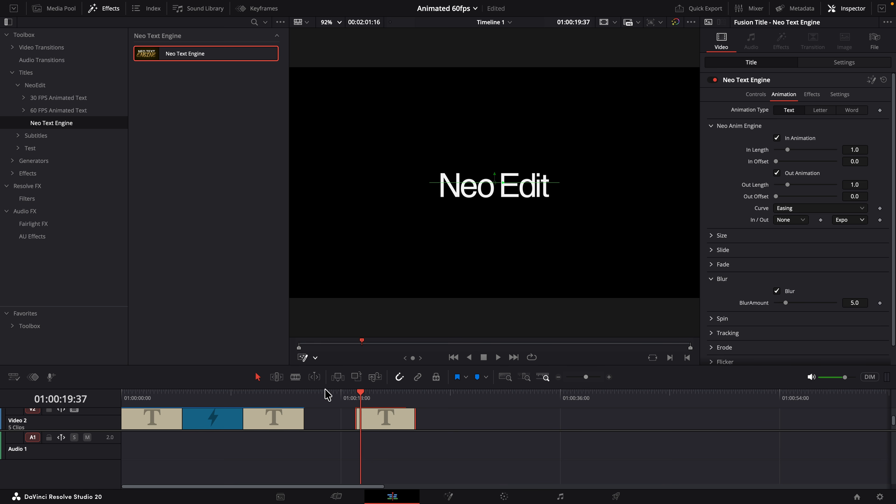
{"action": "key", "text": "space"}
{"action": "left_click", "coordinate": [353, 395]}
{"action": "key", "text": "space"}
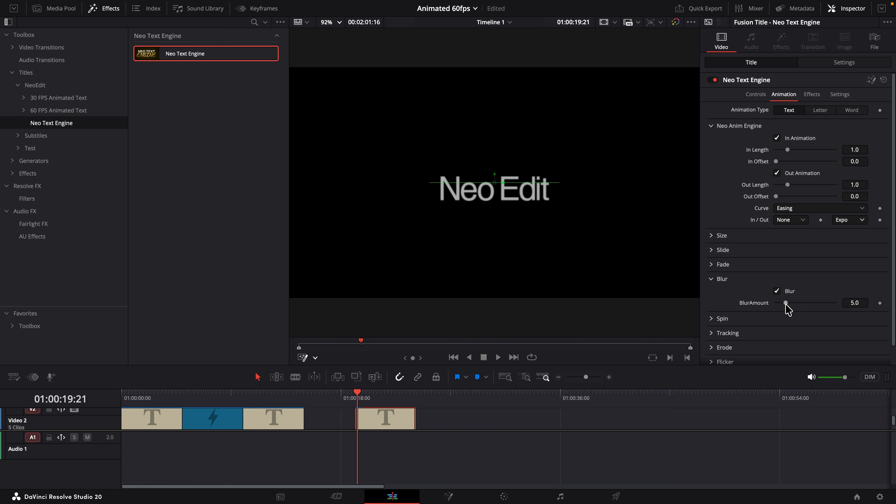
Set the BlurAmount to 30.0, preview the intro from the clip's start, and collapse the Blur settings.
{"action": "left_click_drag", "start_coordinate": [786, 304], "coordinate": [835, 303]}
{"action": "left_click", "coordinate": [355, 400]}
{"action": "left_click", "coordinate": [354, 400]}
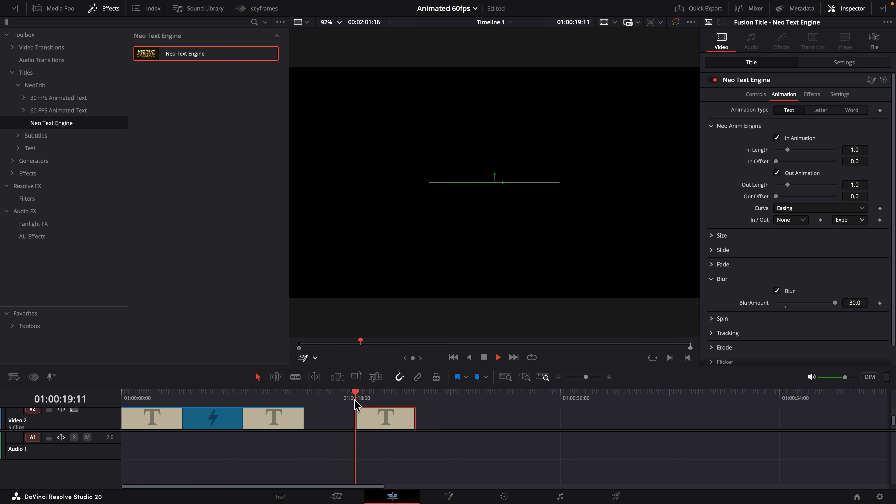
{"action": "left_click", "coordinate": [711, 279]}
{"action": "key", "text": "space"}
Enable the title's Spin animation, preview the intro from the clip's start, and collapse the Spin settings.
{"action": "left_click", "coordinate": [711, 293]}
{"action": "left_click", "coordinate": [775, 305]}
{"action": "left_click", "coordinate": [355, 397]}
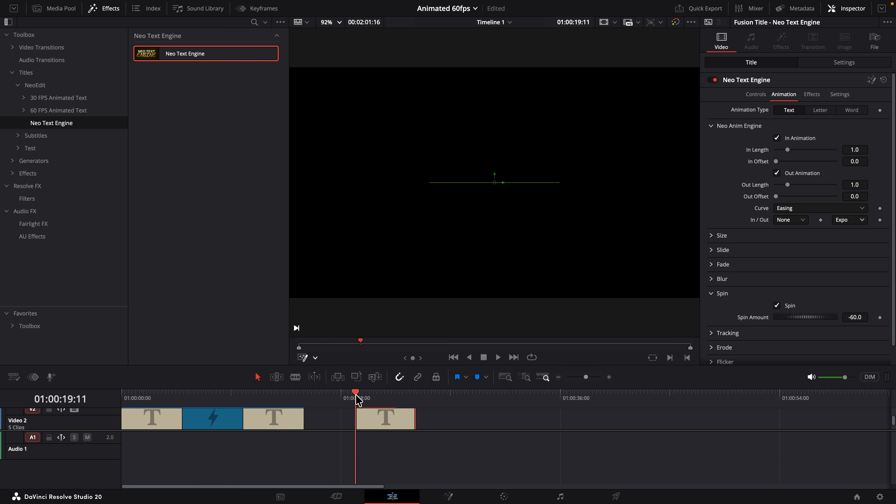
{"action": "key", "text": "space"}
{"action": "left_click", "coordinate": [354, 397]}
{"action": "key", "text": "space"}
{"action": "left_click", "coordinate": [711, 293]}
Enable the title's Tracking animation and return the playhead to the start of the clip.
{"action": "left_click", "coordinate": [712, 308]}
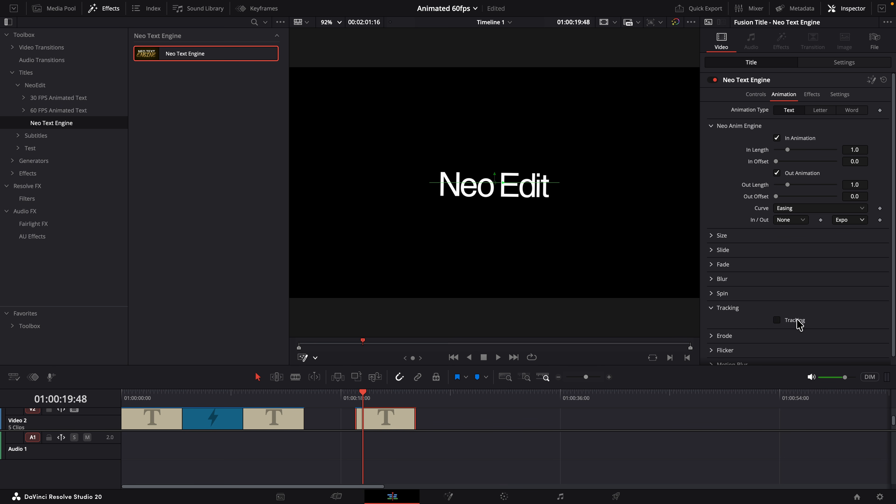
{"action": "left_click", "coordinate": [797, 319]}
{"action": "left_click", "coordinate": [355, 398]}
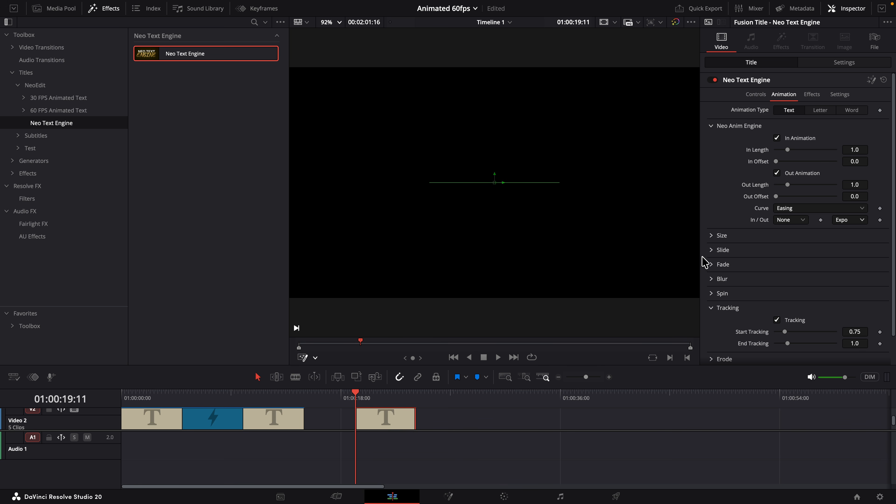
Disable the title's Fade and Spin animations, collapse their settings, and expand the Size settings.
{"action": "left_click", "coordinate": [711, 264]}
{"action": "left_click", "coordinate": [793, 276]}
{"action": "left_click", "coordinate": [711, 265]}
{"action": "left_click", "coordinate": [711, 235]}
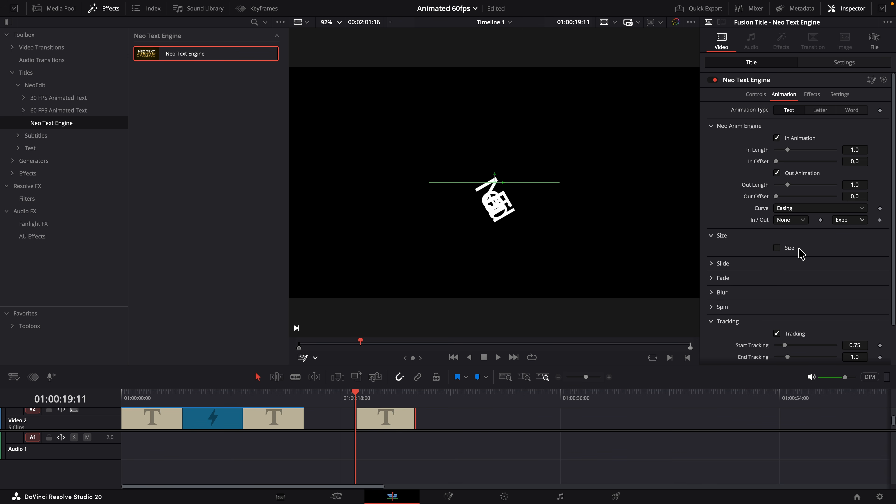
{"action": "left_click", "coordinate": [710, 307]}
{"action": "left_click", "coordinate": [778, 319]}
{"action": "left_click", "coordinate": [711, 307]}
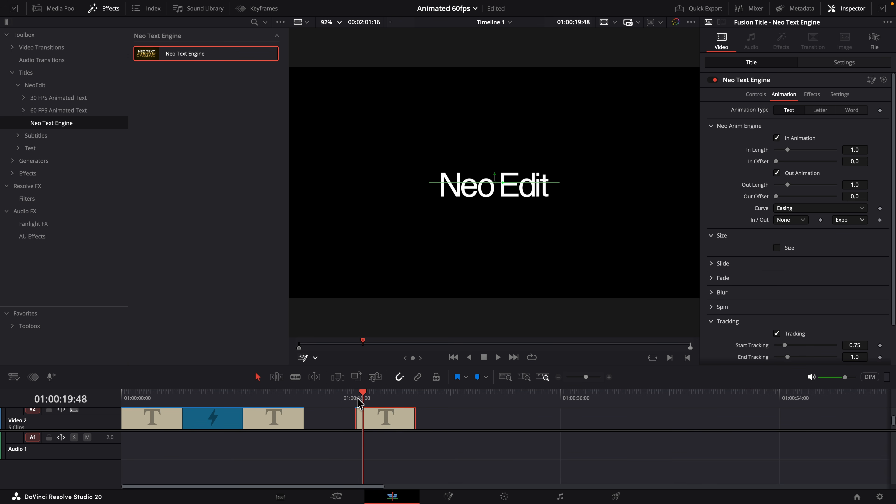
Disable the title's Slide animation and preview the tracking intro from the clip's start.
{"action": "left_click", "coordinate": [355, 398]}
{"action": "left_click", "coordinate": [710, 263]}
{"action": "left_click", "coordinate": [776, 276]}
{"action": "left_click", "coordinate": [711, 263]}
{"action": "key", "text": "space"}
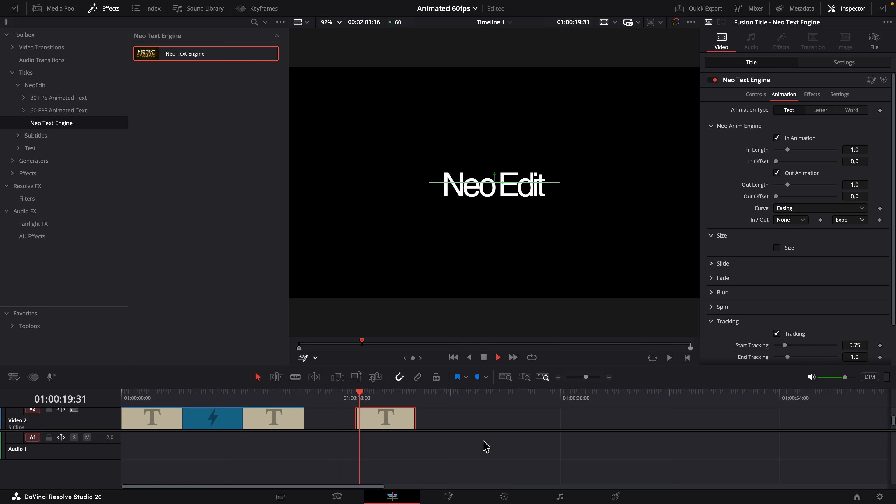
{"action": "key", "text": "space"}
{"action": "left_click", "coordinate": [354, 398]}
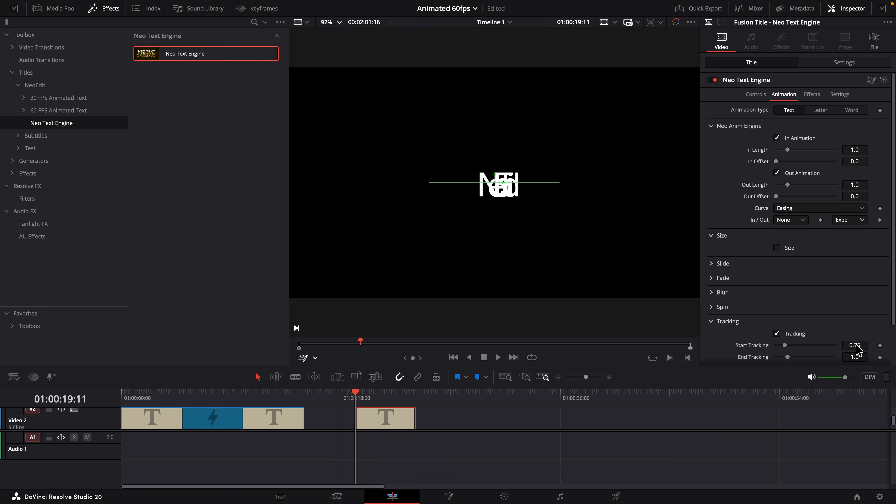
Set Start Tracking to 1.32 and preview the intro from just before the clip.
{"action": "left_click_drag", "start_coordinate": [857, 349], "coordinate": [857, 349]}
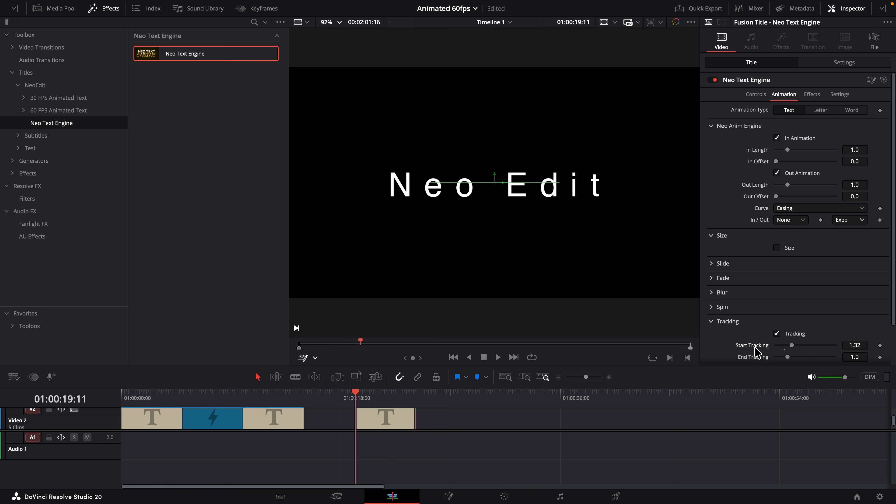
{"action": "key", "text": "space"}
{"action": "left_click", "coordinate": [356, 398]}
{"action": "left_click", "coordinate": [352, 398]}
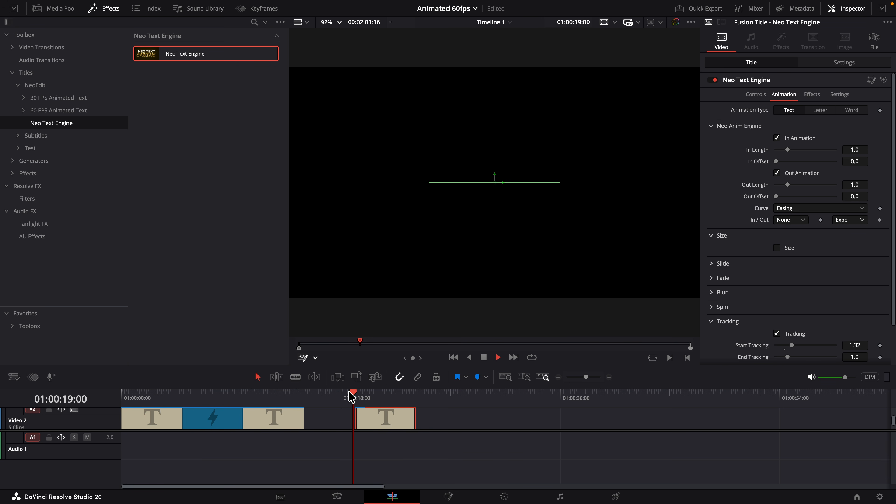
{"action": "key", "text": "space"}
Enable the title's Blur and Fade animations and collapse their settings.
{"action": "left_click", "coordinate": [713, 292]}
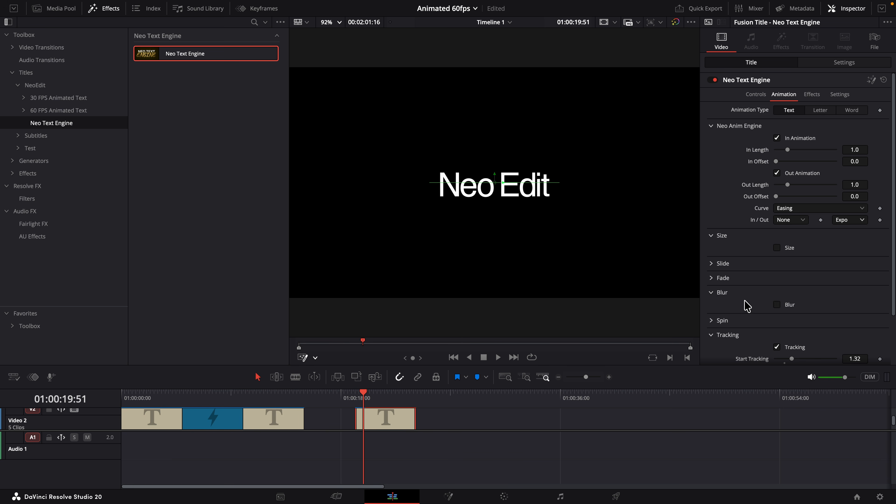
{"action": "left_click", "coordinate": [776, 305]}
{"action": "left_click", "coordinate": [711, 292]}
{"action": "left_click", "coordinate": [711, 277]}
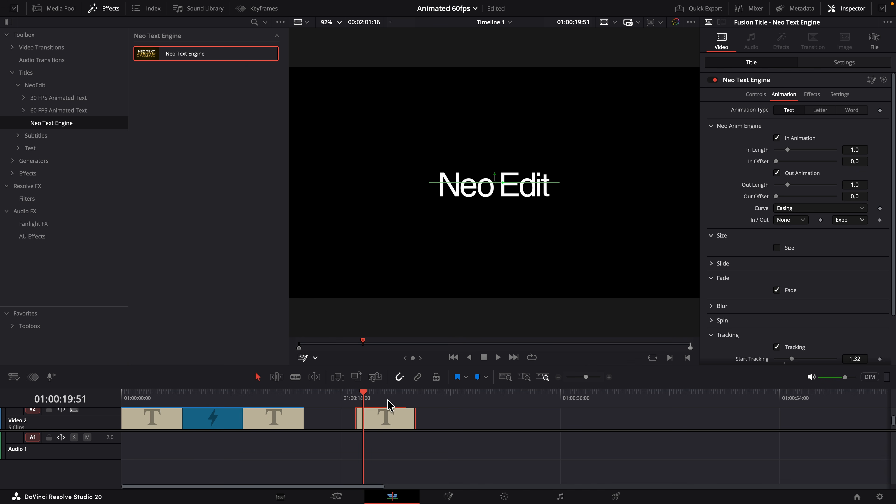
{"action": "left_click", "coordinate": [361, 397]}
{"action": "left_click", "coordinate": [711, 277]}
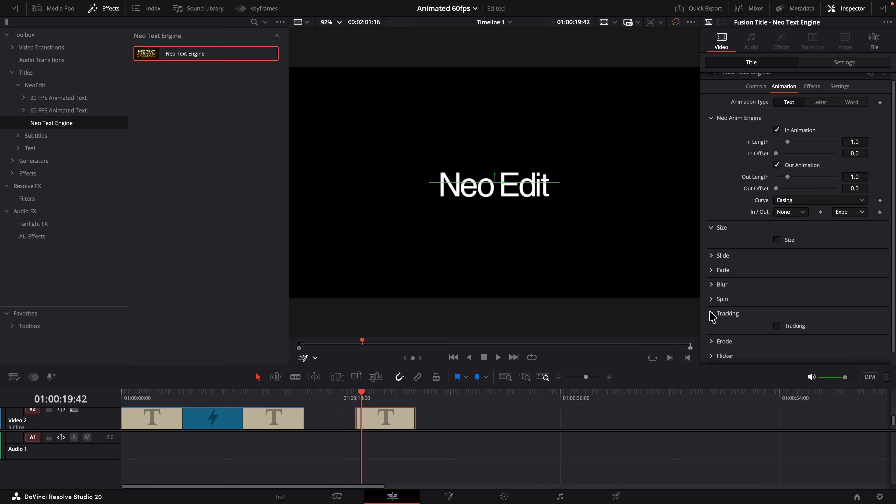
Turn off the Tracking animation and reset the BlurAmount to 5.0, collapsing both groups of settings.
{"action": "left_click", "coordinate": [711, 313]}
{"action": "left_click_drag", "start_coordinate": [361, 398], "coordinate": [355, 397]}
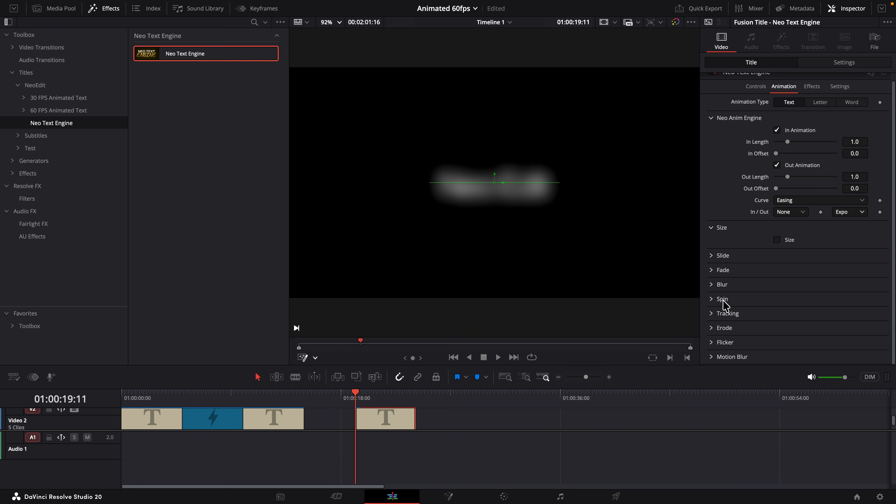
{"action": "left_click", "coordinate": [715, 285]}
{"action": "left_click", "coordinate": [777, 297]}
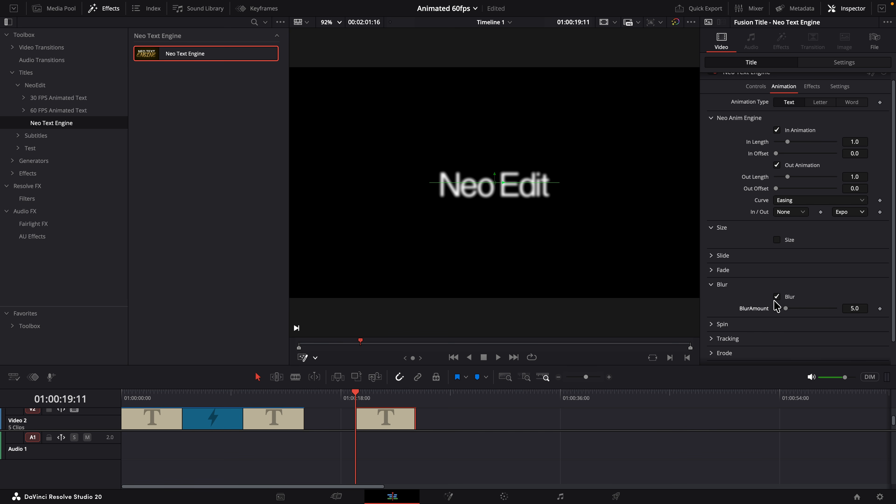
{"action": "left_click", "coordinate": [710, 284]}
Enable the title's Erode animation, preview the intro, and return the playhead to the clip's start.
{"action": "left_click", "coordinate": [711, 327]}
{"action": "left_click", "coordinate": [785, 341]}
{"action": "key", "text": "space"}
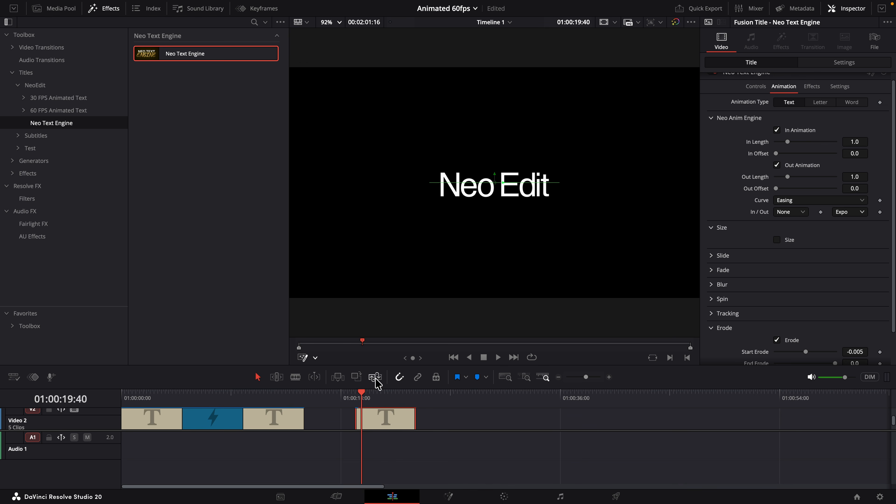
{"action": "left_click", "coordinate": [355, 398]}
{"action": "left_click", "coordinate": [355, 397]}
{"action": "left_click", "coordinate": [355, 398]}
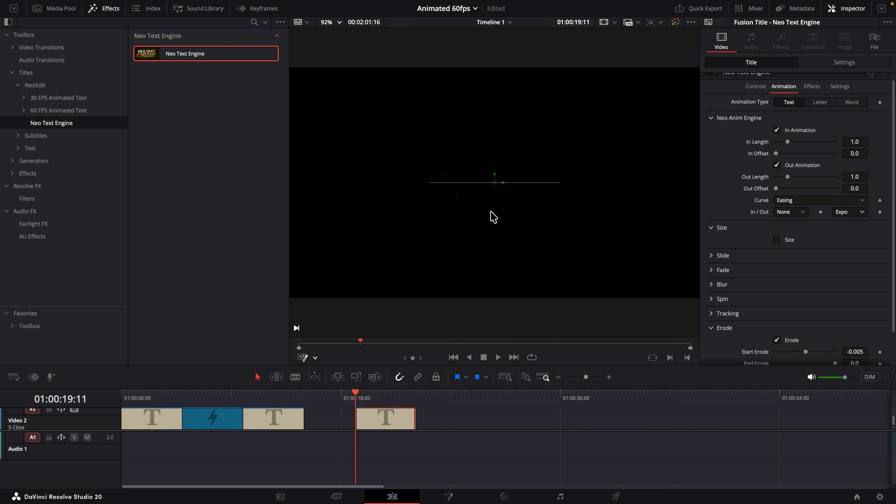
Examine the eroded lettering up close in the viewer, stepping back to the clip's start and playing the intro.
{"action": "scroll", "coordinate": [493, 216], "scroll_direction": "up", "scroll_amount": 5}
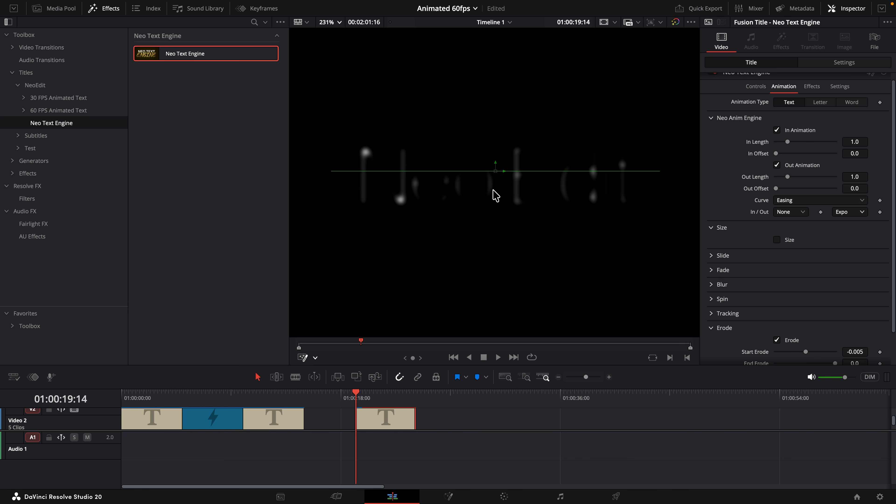
{"action": "key", "text": "Left"}
{"action": "key", "text": "Left"}
{"action": "key", "text": "Left"}
{"action": "key", "text": "space"}
{"action": "key", "text": "space"}
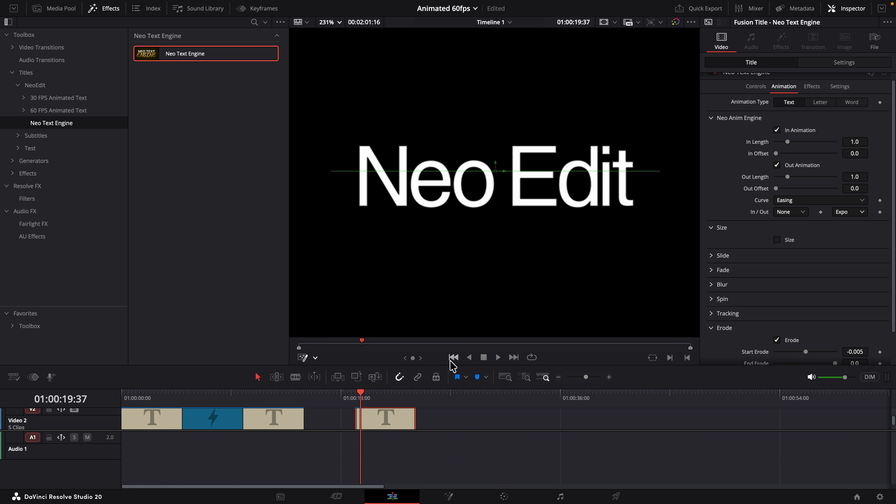
Play the opening of the yellow VOX title from its start, with the viewer zoomed back out.
{"action": "left_click", "coordinate": [183, 398]}
{"action": "key", "text": "space"}
{"action": "scroll", "coordinate": [475, 275], "scroll_direction": "down", "scroll_amount": 5}
{"action": "left_click", "coordinate": [183, 399]}
{"action": "key", "text": "space"}
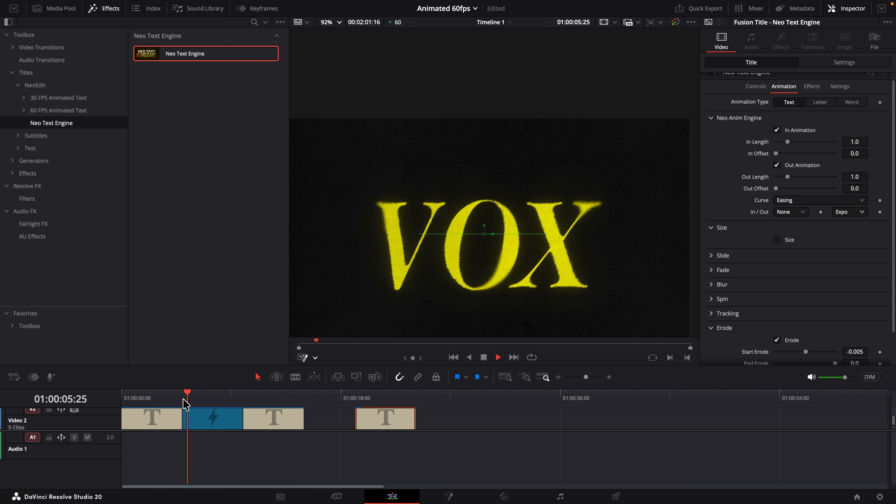
{"action": "left_click", "coordinate": [183, 399]}
{"action": "key", "text": "space"}
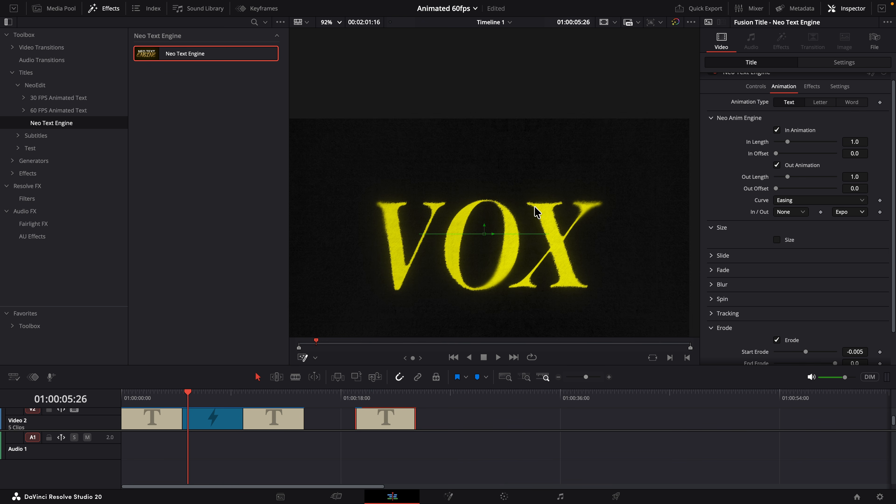
Select the VOX title clip and preview the first title from the start of the timeline.
{"action": "scroll", "coordinate": [219, 426], "scroll_direction": "down", "scroll_amount": 2}
{"action": "left_click", "coordinate": [219, 425]}
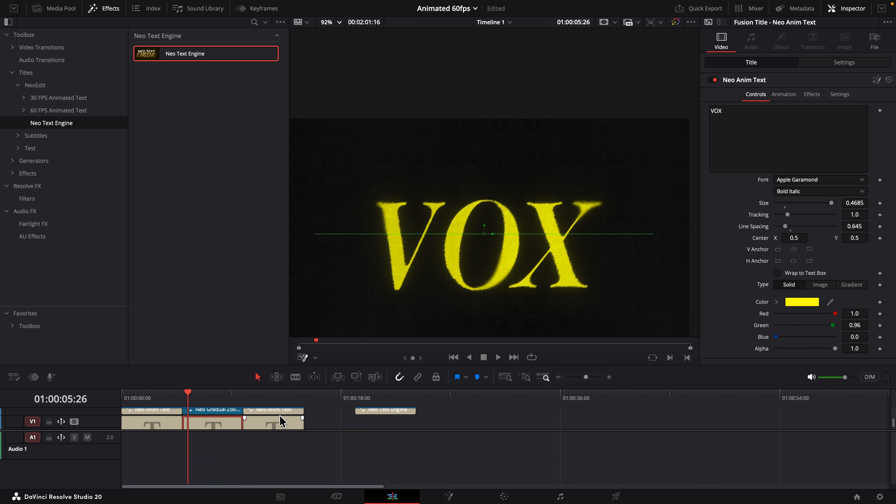
{"action": "left_click_drag", "start_coordinate": [146, 393], "coordinate": [121, 393]}
{"action": "key", "text": "space"}
{"action": "key", "text": "space"}
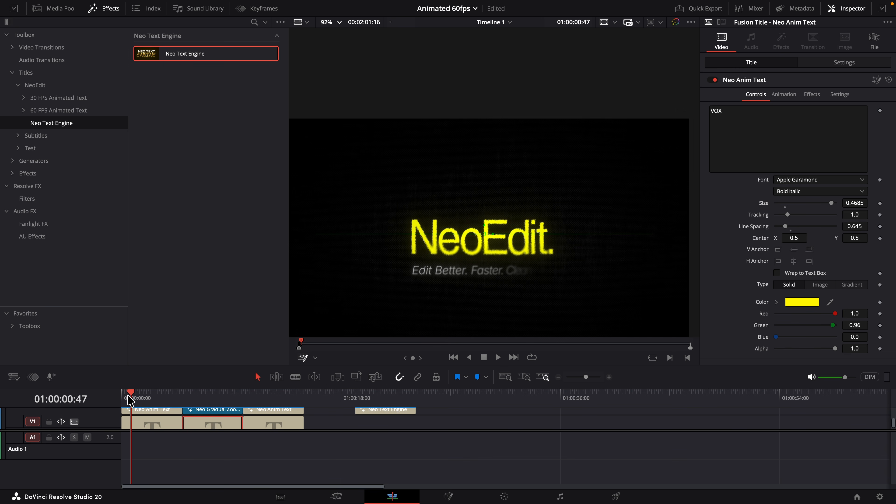
Select the Neo Text Engine clip and disable its Erode animation.
{"action": "left_click", "coordinate": [371, 393]}
{"action": "left_click", "coordinate": [386, 411]}
{"action": "scroll", "coordinate": [737, 302], "scroll_direction": "down", "scroll_amount": 2}
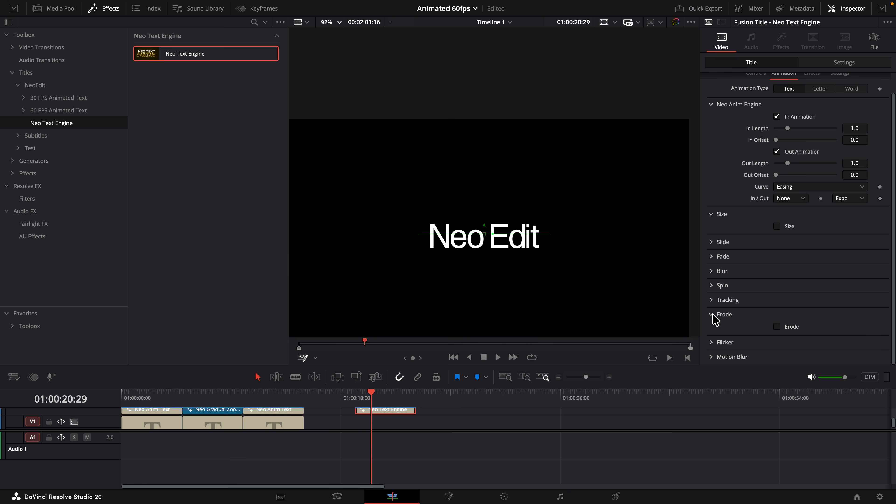
Enable the title's Flicker animation, preview the intro from the clip's start, and collapse the Flicker settings.
{"action": "left_click", "coordinate": [712, 342]}
{"action": "scroll", "coordinate": [753, 346], "scroll_direction": "down", "scroll_amount": 1}
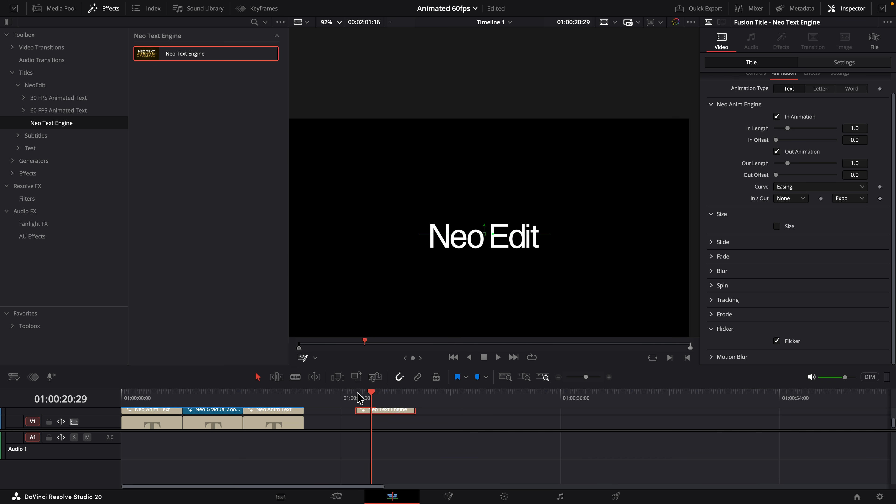
{"action": "left_click", "coordinate": [355, 394]}
{"action": "key", "text": "space"}
{"action": "key", "text": "space"}
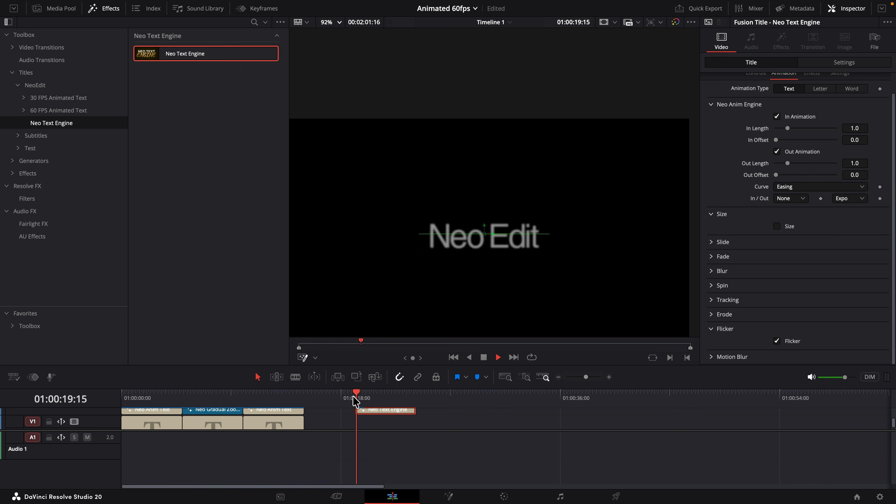
{"action": "left_click", "coordinate": [711, 334]}
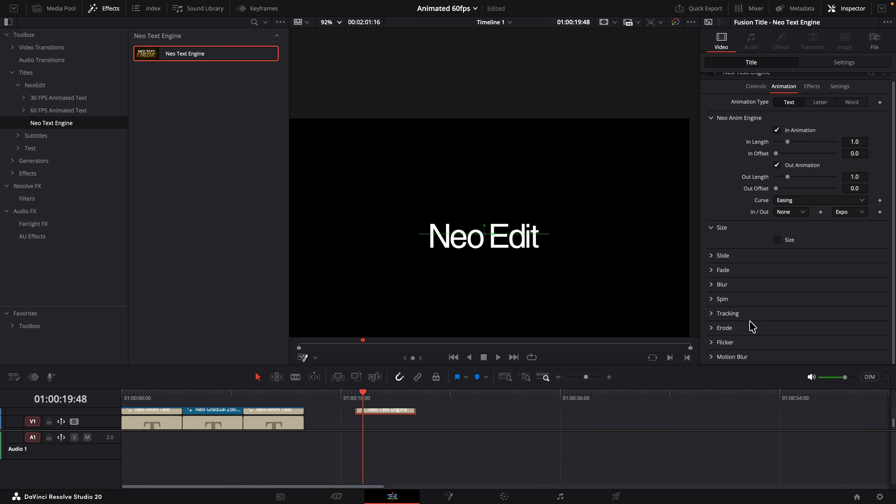
Set the title's Animation Type to Letter and enable its Slide animation.
{"action": "scroll", "coordinate": [778, 259], "scroll_direction": "up", "scroll_amount": 1}
{"action": "left_click", "coordinate": [821, 111]}
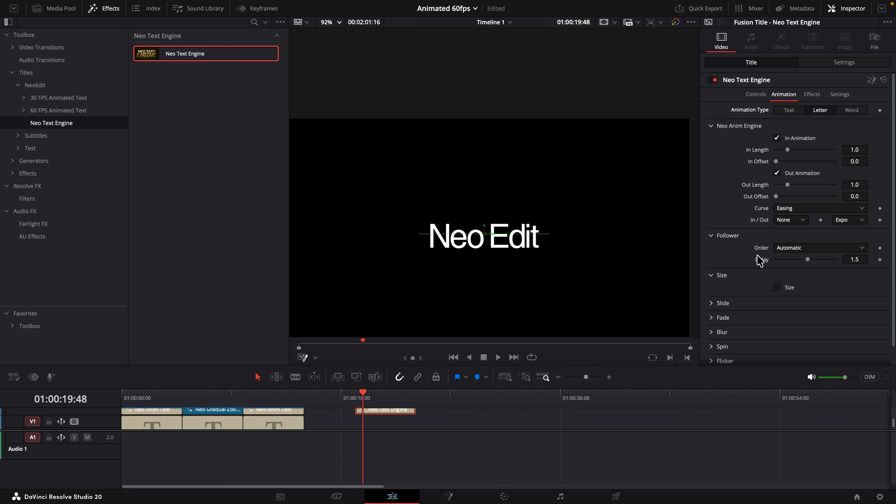
{"action": "left_click", "coordinate": [712, 304]}
{"action": "left_click_drag", "start_coordinate": [363, 401], "coordinate": [355, 397]}
{"action": "left_click", "coordinate": [712, 303]}
Enable the Fade animation for the letters and preview the intro from the clip's start.
{"action": "left_click", "coordinate": [710, 317]}
{"action": "left_click", "coordinate": [776, 330]}
{"action": "key", "text": "space"}
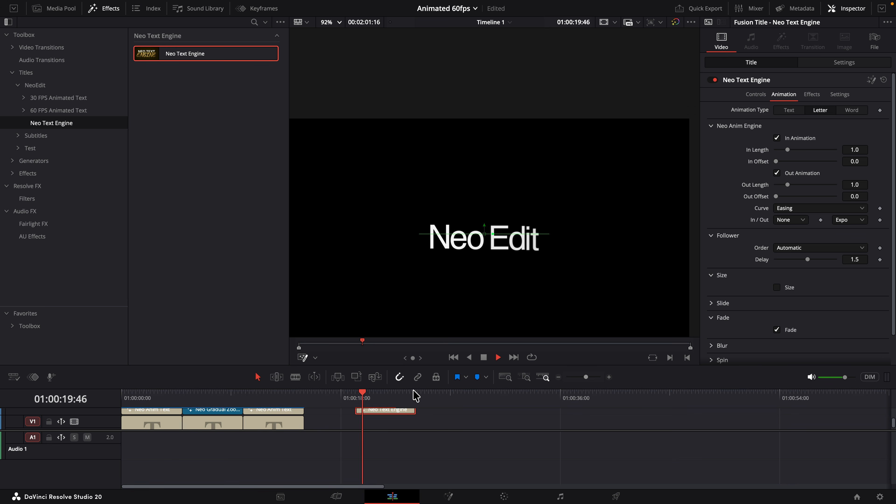
{"action": "left_click", "coordinate": [356, 398]}
Set the letters' Slide Angle to 180 and preview the intro from the clip's start.
{"action": "left_click", "coordinate": [709, 303]}
{"action": "left_click", "coordinate": [856, 339]}
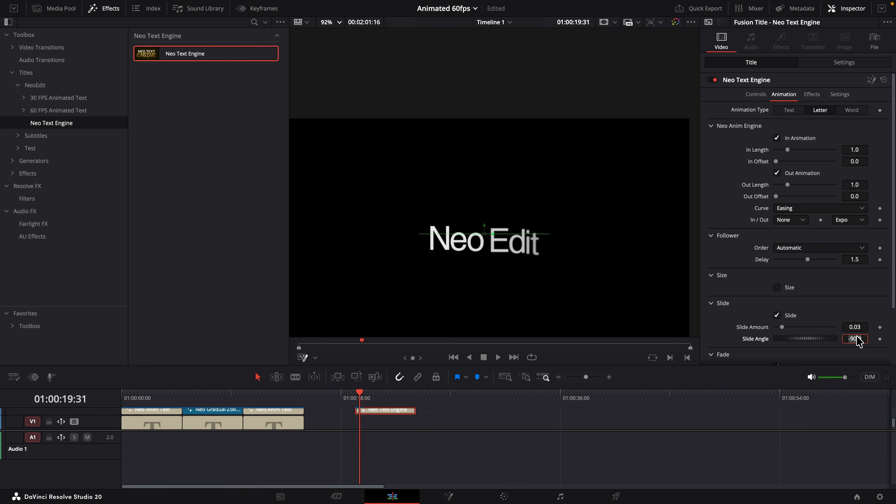
{"action": "type", "text": "180"}
{"action": "key", "text": "Tab"}
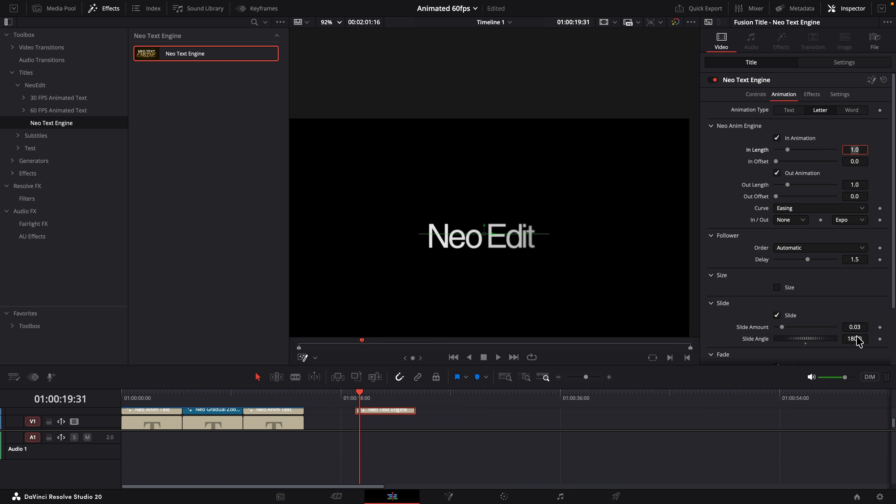
{"action": "left_click", "coordinate": [355, 396]}
{"action": "key", "text": "space"}
{"action": "left_click", "coordinate": [354, 395]}
{"action": "left_click", "coordinate": [356, 397]}
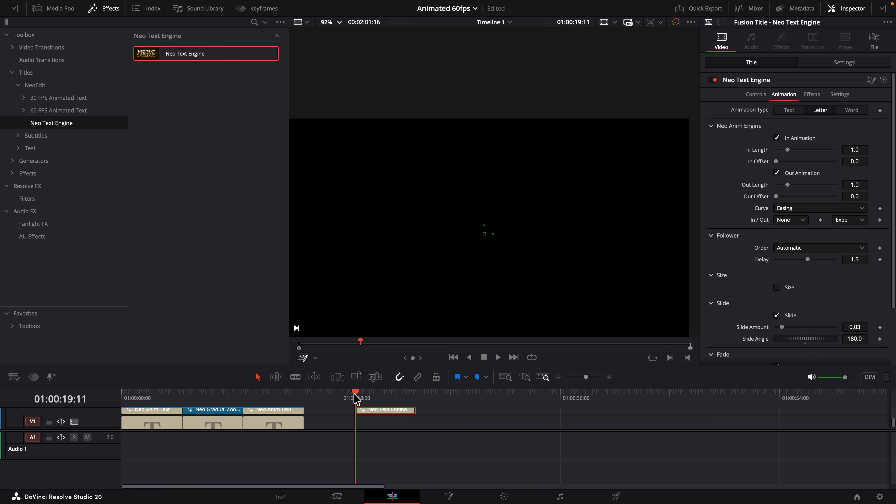
Set the Slide Amount to 0.0435 and replay the letter-by-letter intro.
{"action": "left_click_drag", "start_coordinate": [855, 327], "coordinate": [866, 327]}
{"action": "left_click", "coordinate": [355, 396]}
{"action": "key", "text": "space"}
{"action": "left_click", "coordinate": [356, 397]}
{"action": "key", "text": "space"}
With Blur enabled, increase the letters' BlurAmount and preview the intro from the clip's start.
{"action": "scroll", "coordinate": [730, 327], "scroll_direction": "down", "scroll_amount": 3}
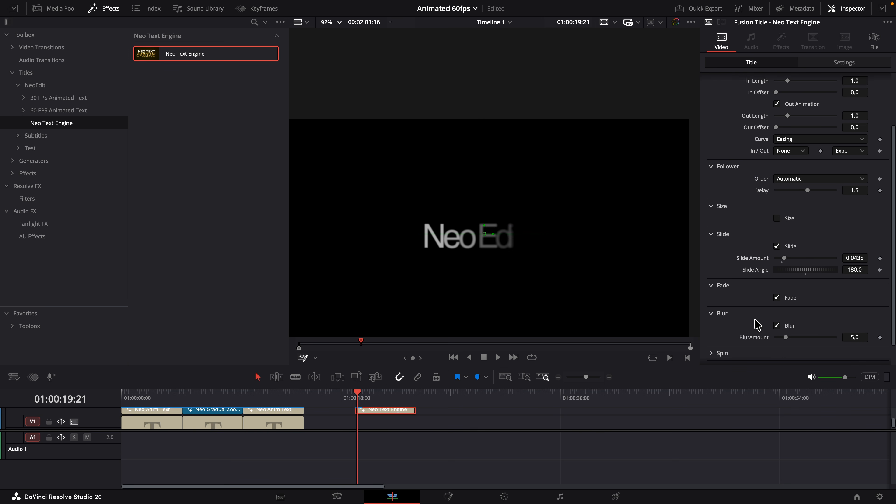
{"action": "left_click", "coordinate": [784, 326]}
{"action": "left_click", "coordinate": [785, 325]}
{"action": "left_click_drag", "start_coordinate": [847, 337], "coordinate": [858, 337]}
{"action": "left_click", "coordinate": [355, 396]}
{"action": "key", "text": "space"}
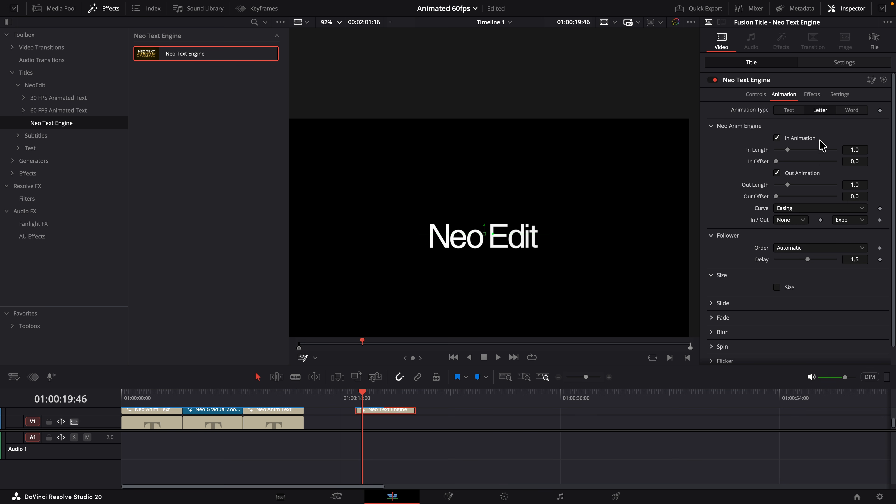
Set the Animation Type to Word and the Slide Angle to -90.0, and preview the intro from the clip's start.
{"action": "left_click", "coordinate": [851, 109]}
{"action": "left_click", "coordinate": [710, 303]}
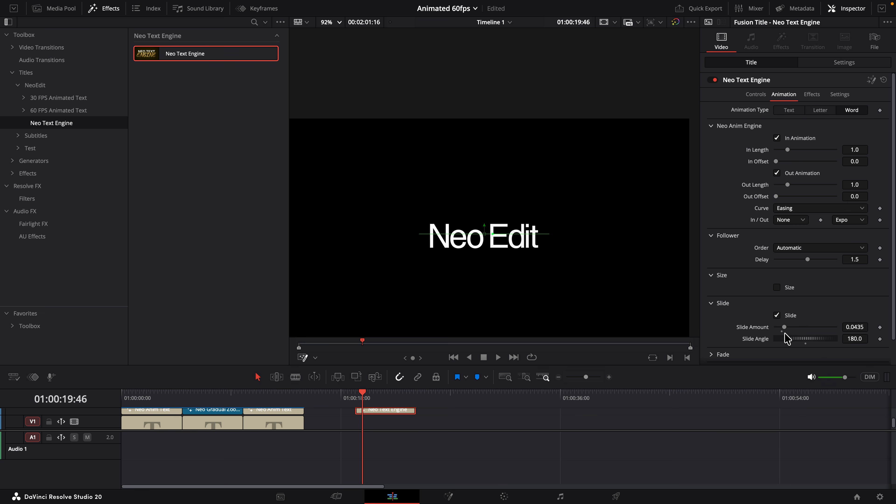
{"action": "left_click", "coordinate": [804, 343]}
{"action": "left_click", "coordinate": [355, 397]}
{"action": "key", "text": "space"}
{"action": "left_click", "coordinate": [353, 397]}
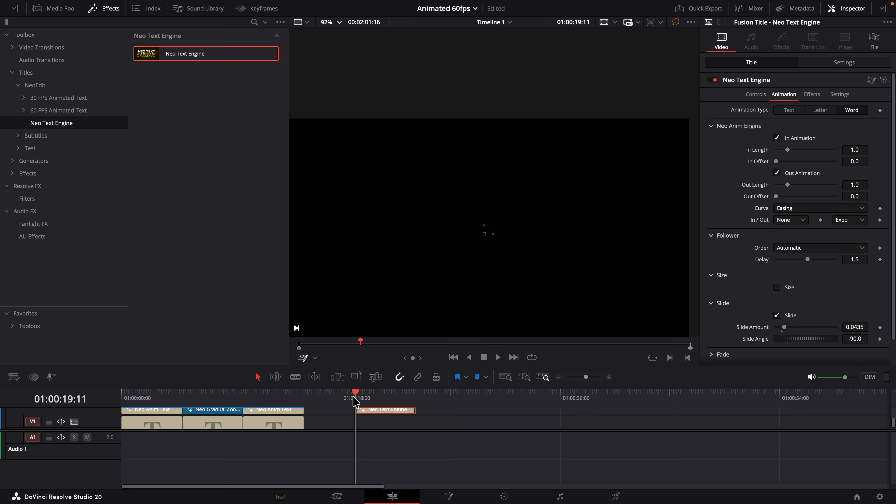
{"action": "key", "text": "space"}
{"action": "key", "text": "space"}
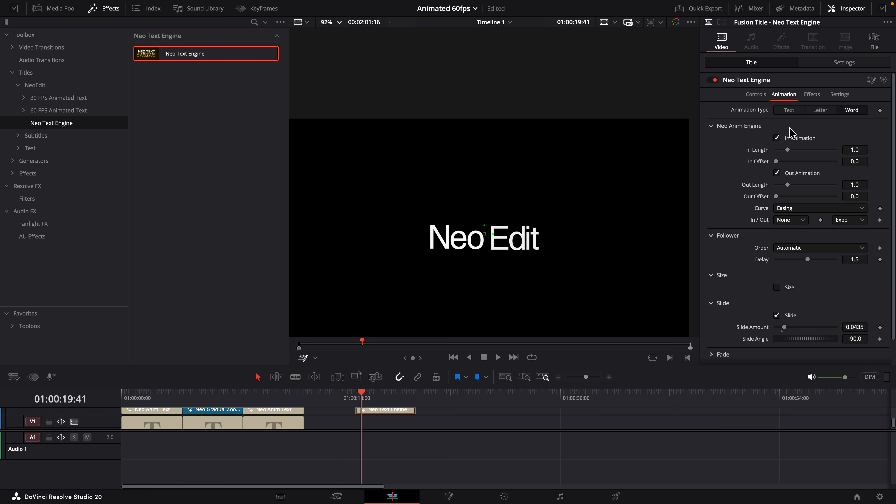
Set the Animation Type to Text and preview the intro from the clip's start.
{"action": "left_click", "coordinate": [786, 111]}
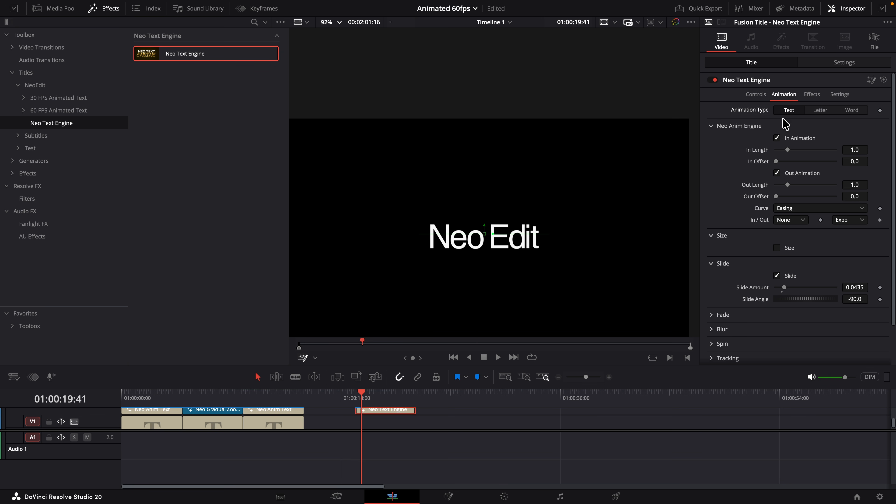
{"action": "left_click", "coordinate": [353, 397]}
{"action": "key", "text": "space"}
{"action": "key", "text": "space"}
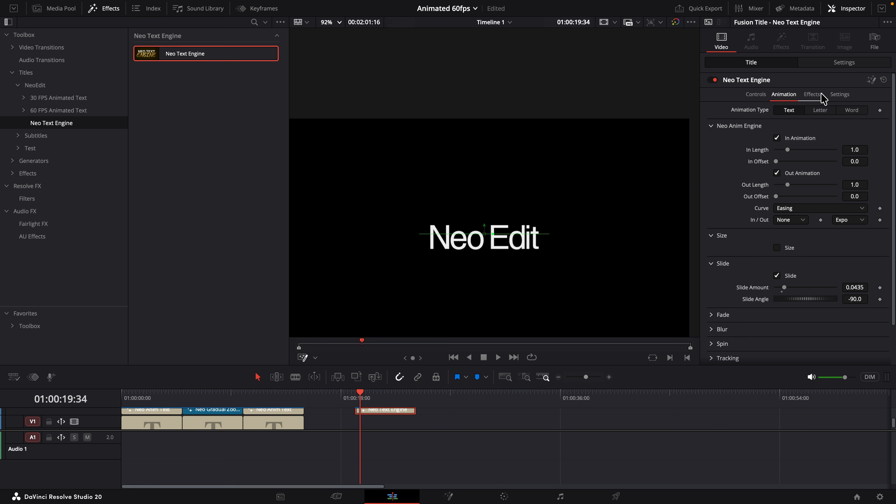
Enable the Drop Shadow effect on the Neo Text Engine title and inspect it over the textured background.
{"action": "left_click", "coordinate": [820, 94]}
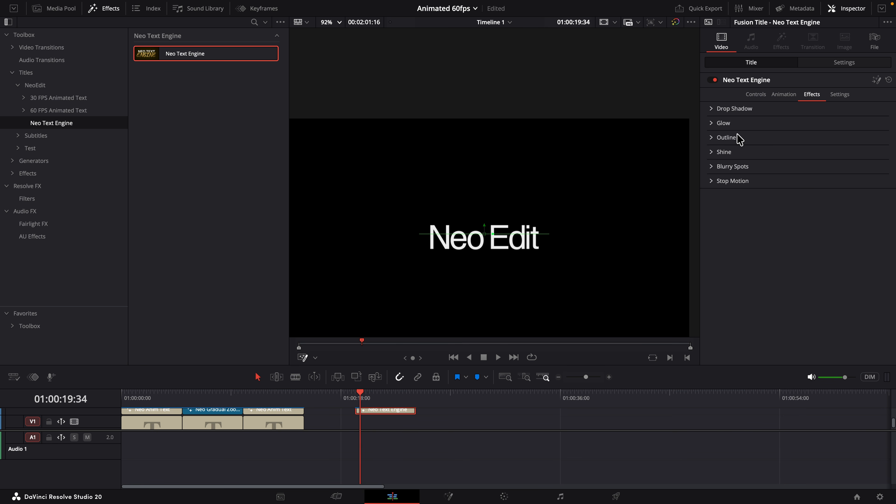
{"action": "scroll", "coordinate": [334, 412], "scroll_direction": "down", "scroll_amount": 1}
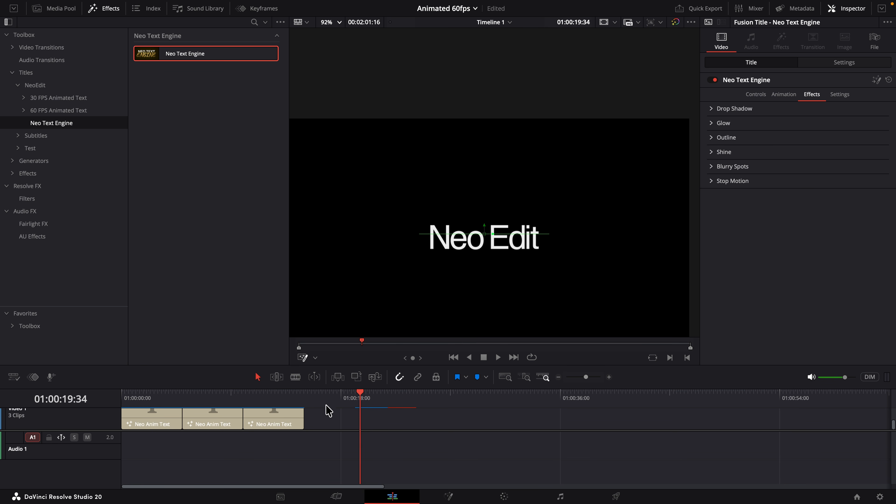
{"action": "scroll", "coordinate": [278, 428], "scroll_direction": "up", "scroll_amount": 1}
{"action": "left_click", "coordinate": [710, 109]}
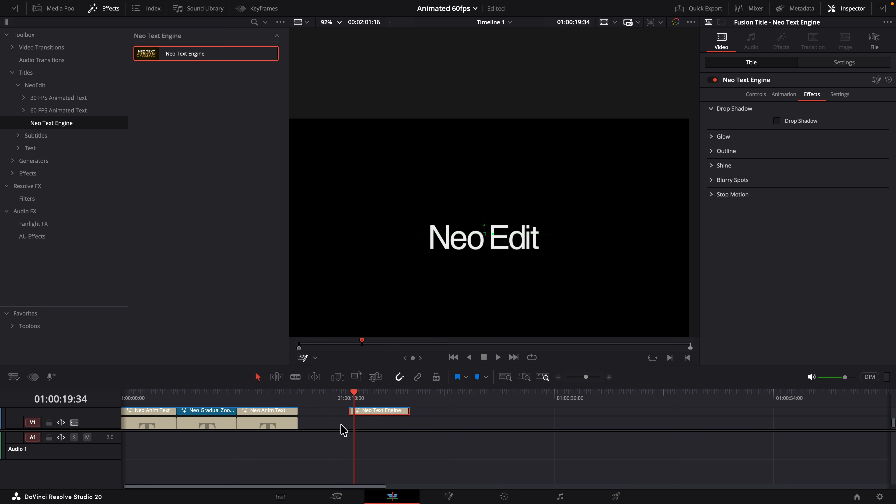
{"action": "scroll", "coordinate": [376, 426], "scroll_direction": "down", "scroll_amount": 1}
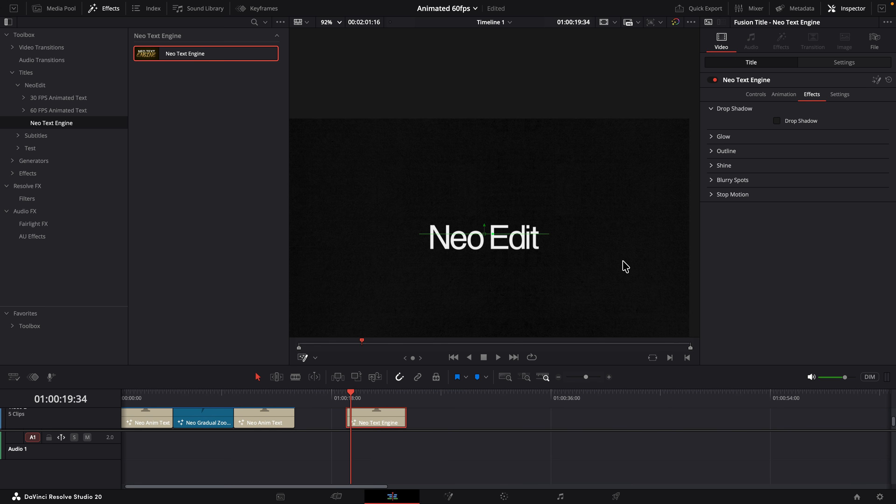
{"action": "left_click", "coordinate": [776, 121]}
{"action": "scroll", "coordinate": [535, 266], "scroll_direction": "up", "scroll_amount": 4}
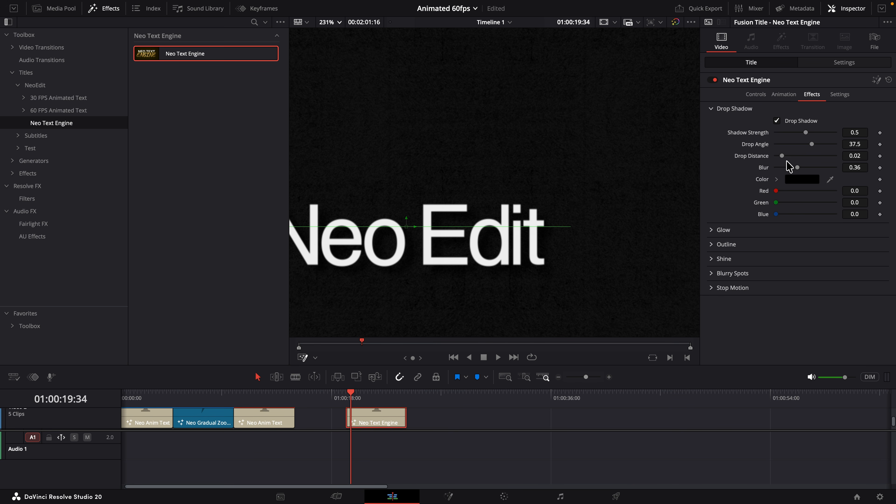
Test a higher strength and a red tint on the drop shadow, undo both changes, and increase the shadow's blur.
{"action": "left_click_drag", "start_coordinate": [805, 132], "coordinate": [838, 143]}
{"action": "left_click_drag", "start_coordinate": [776, 190], "coordinate": [835, 190]}
{"action": "key", "text": "ctrl+z"}
{"action": "key", "text": "ctrl+z"}
{"action": "left_click_drag", "start_coordinate": [796, 168], "coordinate": [819, 168]}
{"action": "left_click", "coordinate": [720, 108]}
Enable the Glow effect on the title and bring the whole text into view.
{"action": "left_click", "coordinate": [723, 122]}
{"action": "left_click", "coordinate": [777, 136]}
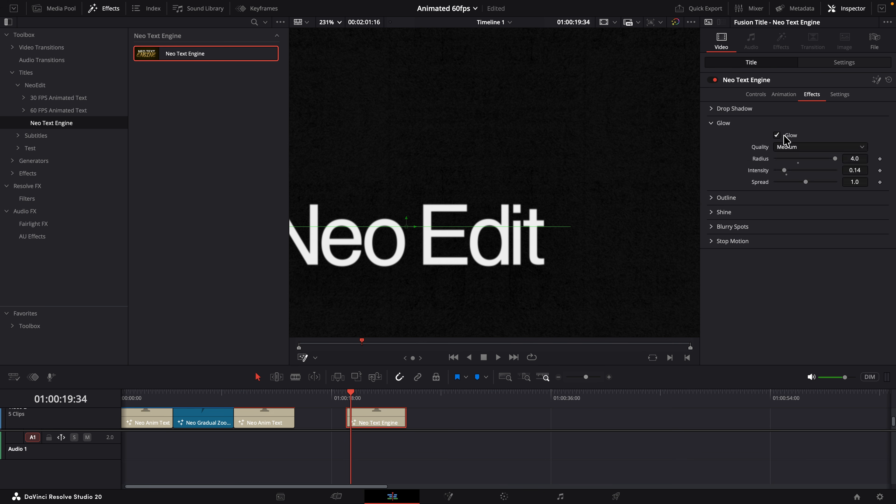
{"action": "scroll", "coordinate": [576, 249], "scroll_direction": "left", "scroll_amount": 3}
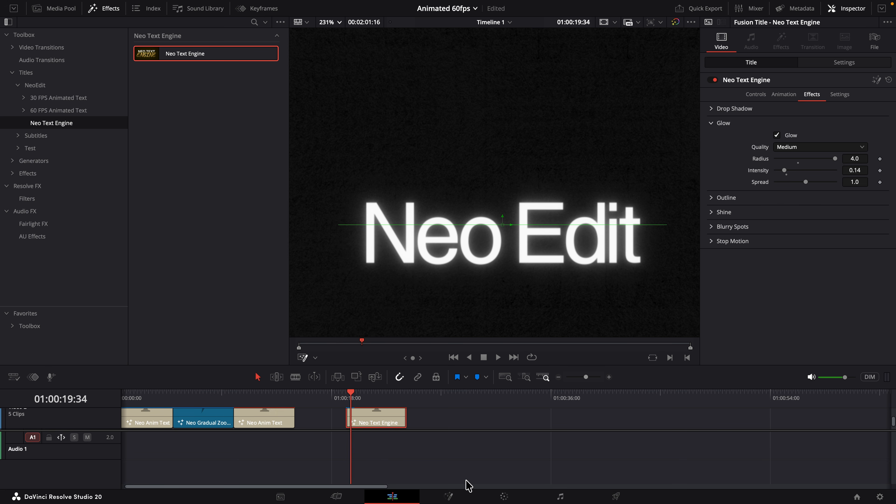
Open the title in Fusion and try adding a Neo Glow node after NeoText.
{"action": "left_click", "coordinate": [456, 486]}
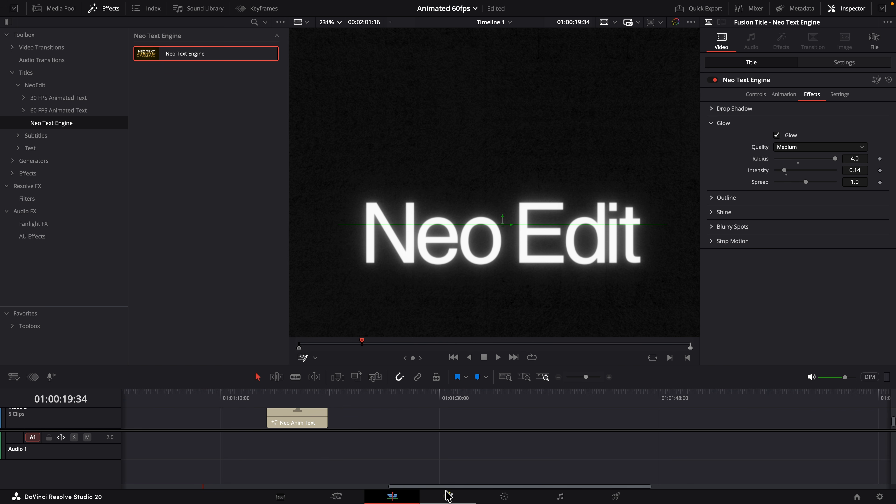
{"action": "left_click", "coordinate": [448, 495]}
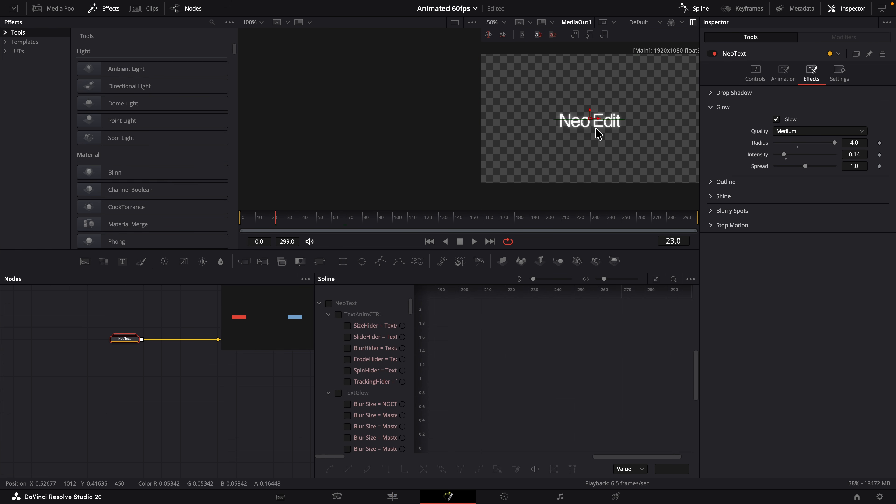
{"action": "key", "text": "shift+space"}
{"action": "type", "text": "neo glow"}
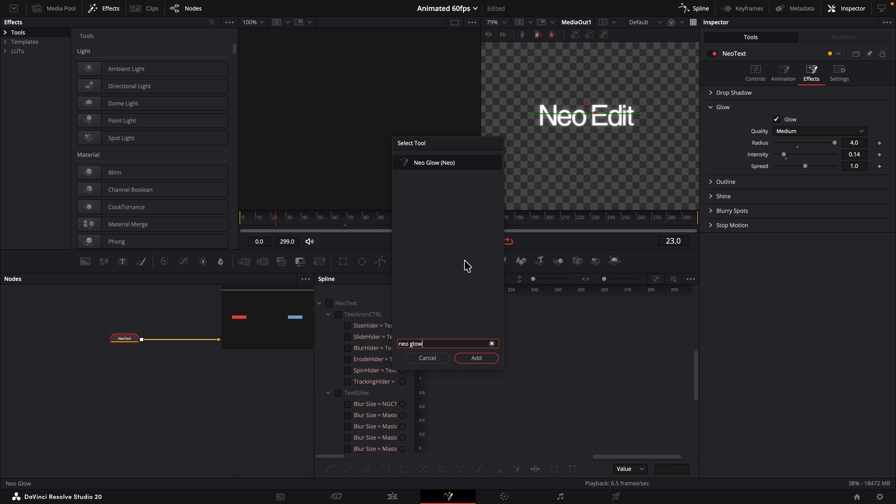
{"action": "key", "text": "Return"}
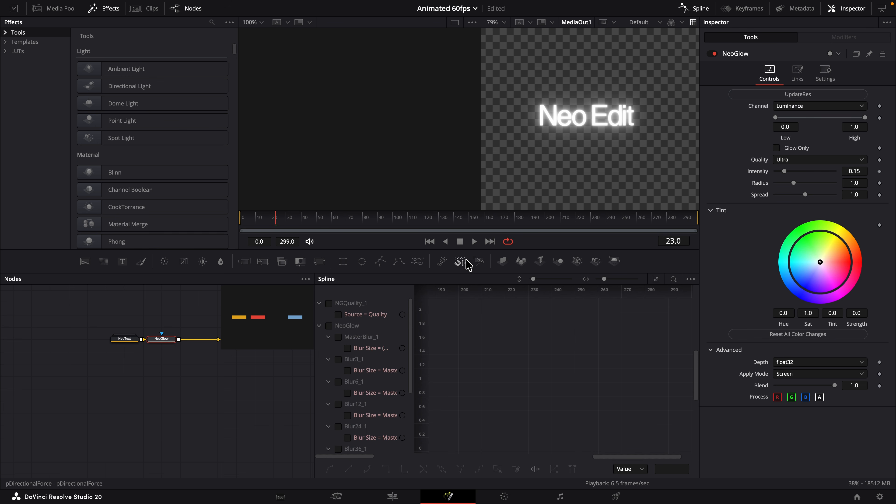
{"action": "key", "text": "ctrl+z"}
Try the Ultra quality for the NeoText node's built-in Glow.
{"action": "left_click", "coordinate": [128, 339]}
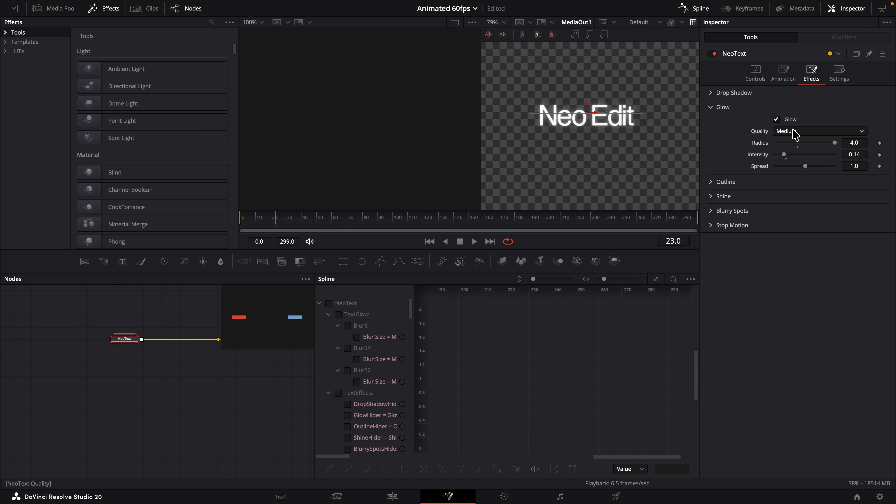
{"action": "left_click", "coordinate": [787, 133]}
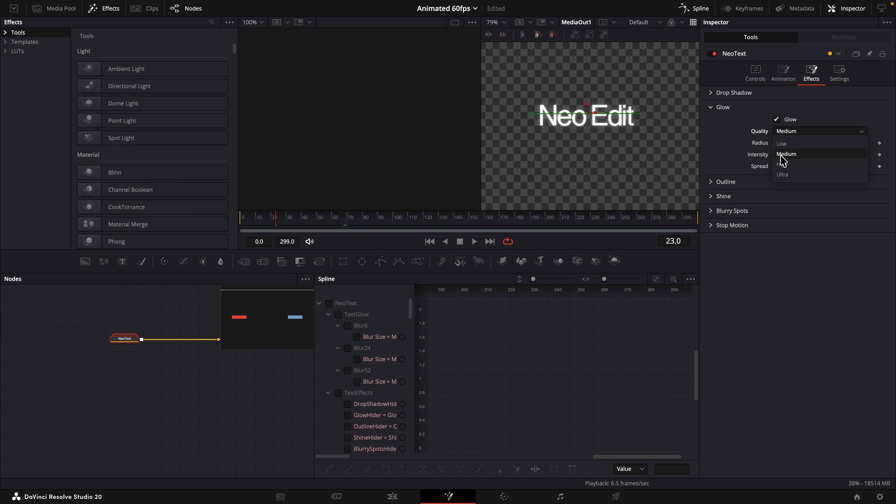
{"action": "left_click", "coordinate": [782, 174]}
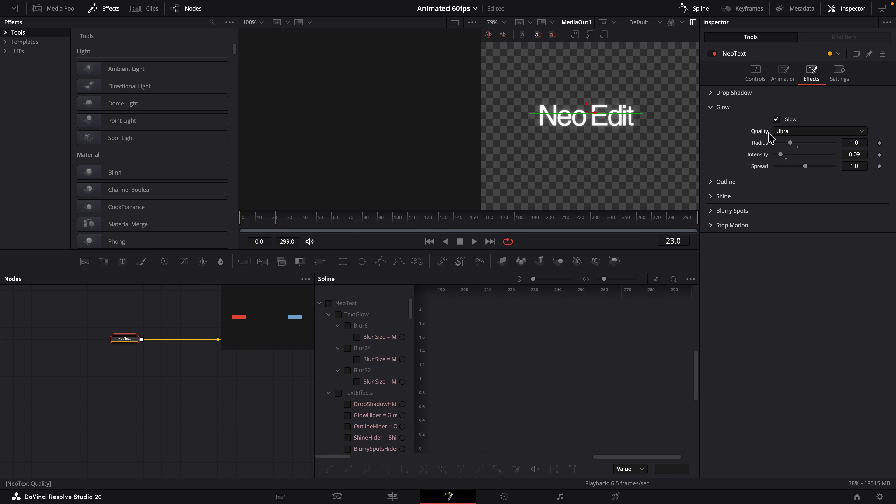
{"action": "key", "text": "super+z"}
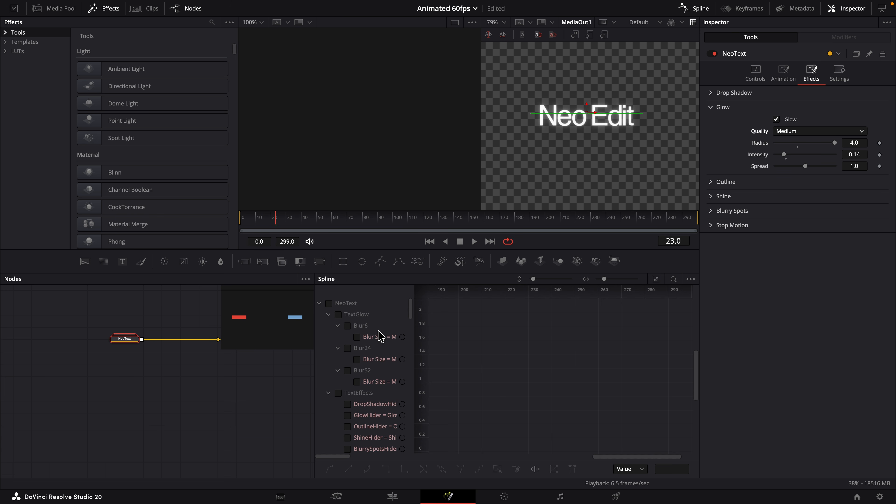
Make room after the NeoText node and try adding a Soft Glow node for comparison.
{"action": "left_click_drag", "start_coordinate": [124, 339], "coordinate": [87, 339]}
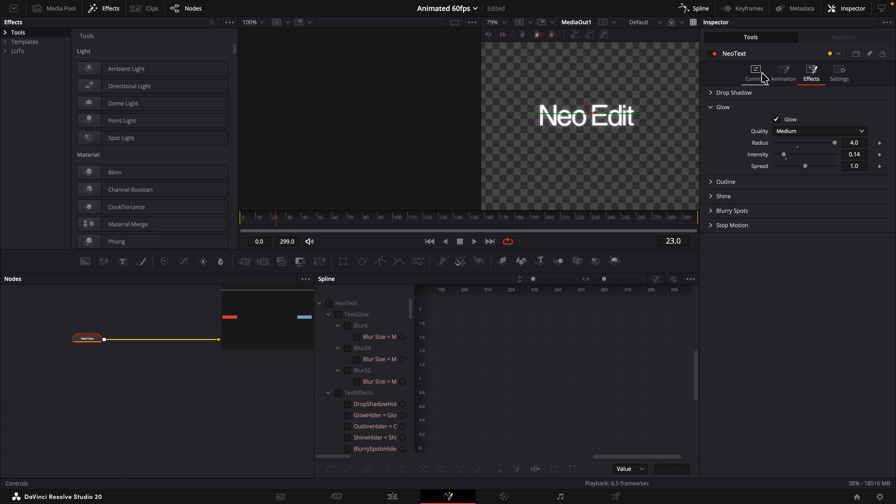
{"action": "key", "text": "shift+space"}
{"action": "type", "text": "soft glow"}
{"action": "key", "text": "Return"}
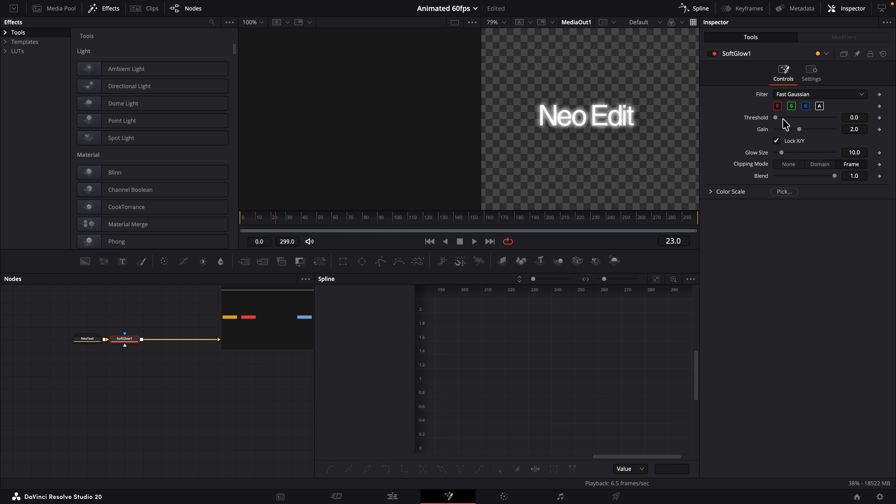
{"action": "key", "text": "super+z"}
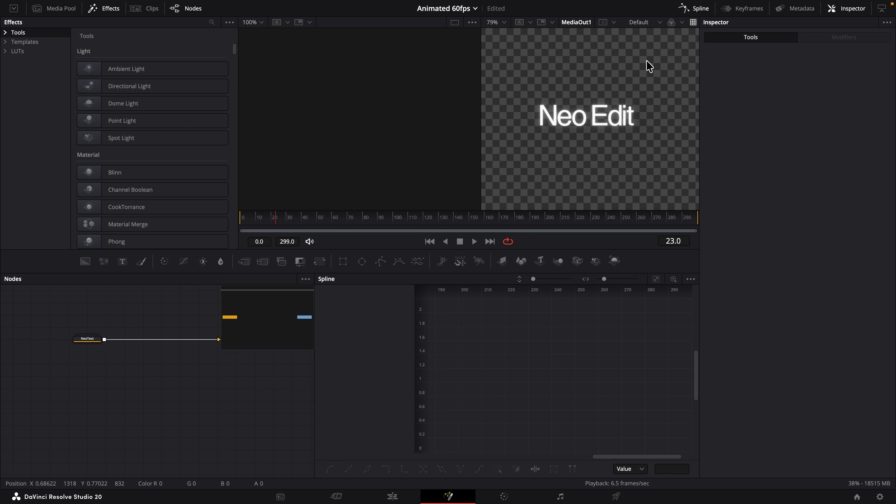
Return to the Edit page and try a red Outline on the title, with its size raised to 0.00882 and its colour varied.
{"action": "left_click", "coordinate": [393, 497]}
{"action": "left_click", "coordinate": [776, 135]}
{"action": "left_click", "coordinate": [737, 198]}
{"action": "left_click", "coordinate": [776, 209]}
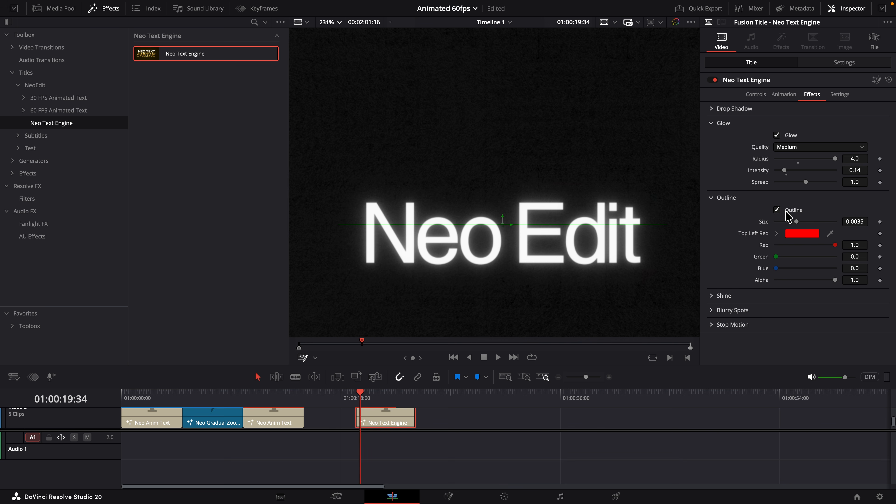
{"action": "left_click_drag", "start_coordinate": [796, 221], "coordinate": [801, 221]}
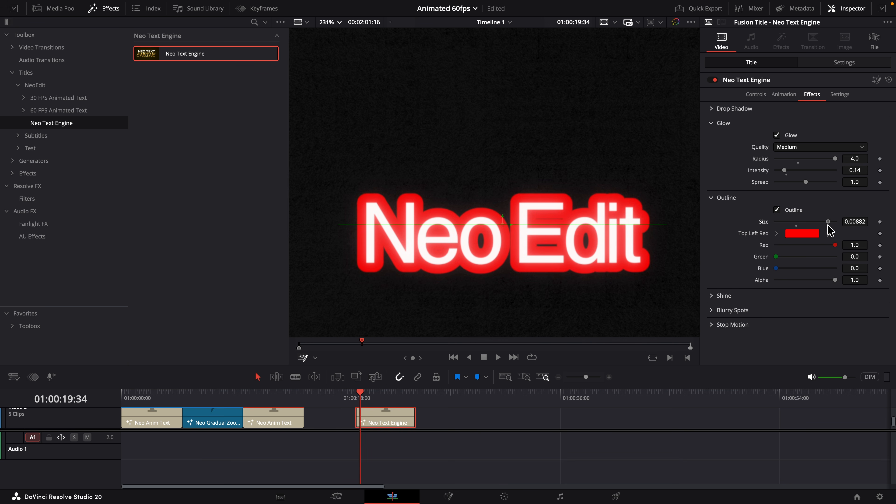
{"action": "mouse_move", "coordinate": [775, 257]}
{"action": "left_mouse_down"}
{"action": "mouse_move", "coordinate": [833, 256]}
{"action": "mouse_move", "coordinate": [778, 247]}
{"action": "left_mouse_up"}
Enable the Shine effect on the title text.
{"action": "left_click", "coordinate": [783, 212]}
{"action": "left_click", "coordinate": [789, 225]}
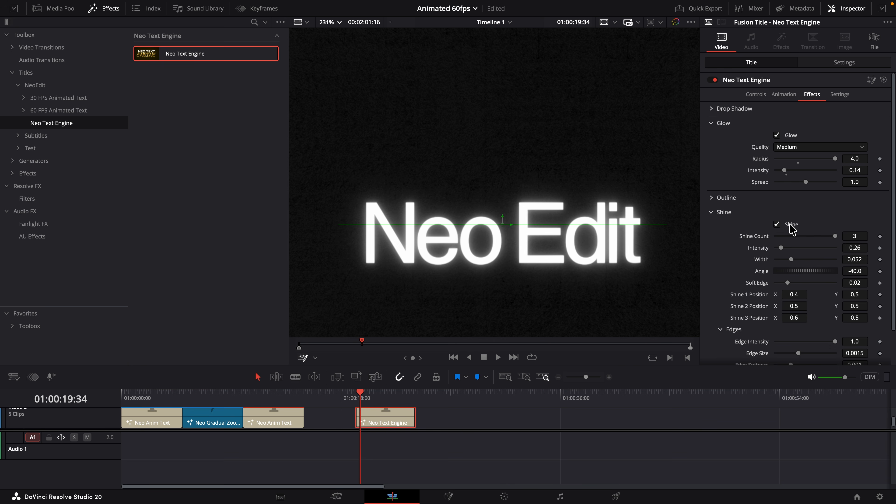
{"action": "left_click", "coordinate": [713, 123]}
Set the title text's solid colour to blue, trying another hue and undoing it.
{"action": "left_click", "coordinate": [754, 96]}
{"action": "left_click", "coordinate": [777, 302]}
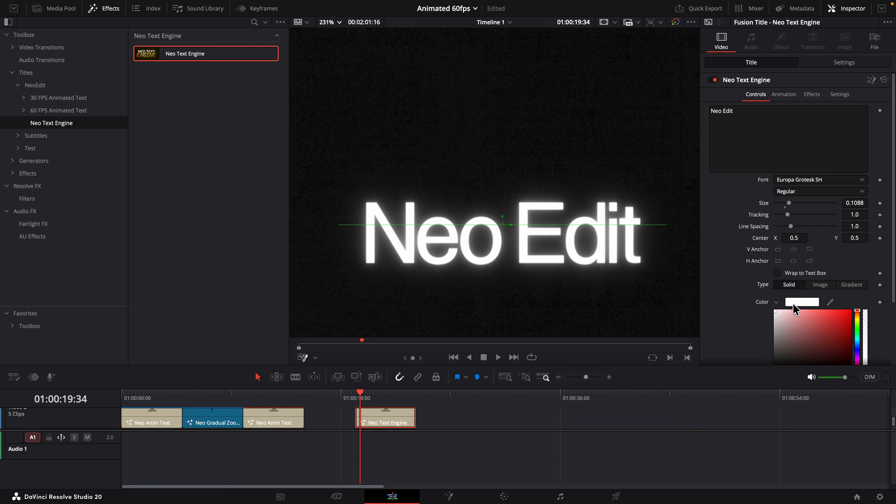
{"action": "scroll", "coordinate": [524, 230], "scroll_direction": "up", "scroll_amount": 2}
{"action": "scroll", "coordinate": [543, 236], "scroll_direction": "down", "scroll_amount": 5}
{"action": "left_click_drag", "start_coordinate": [559, 235], "coordinate": [541, 212]}
{"action": "left_click_drag", "start_coordinate": [856, 342], "coordinate": [856, 295]}
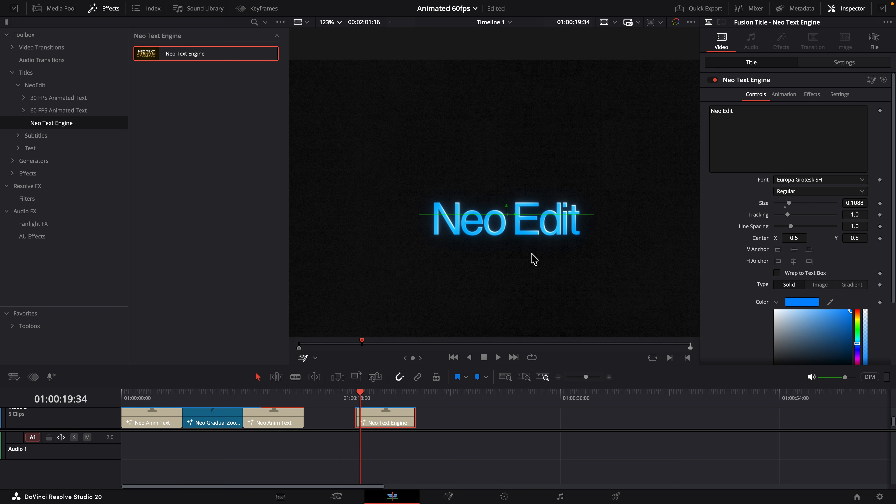
{"action": "left_click_drag", "start_coordinate": [857, 342], "coordinate": [858, 316]}
{"action": "key", "text": "ctrl+z"}
Examine the shine on the two-line white and purple caption title, and return the playhead to the Neo Text Engine clip.
{"action": "left_click", "coordinate": [263, 401]}
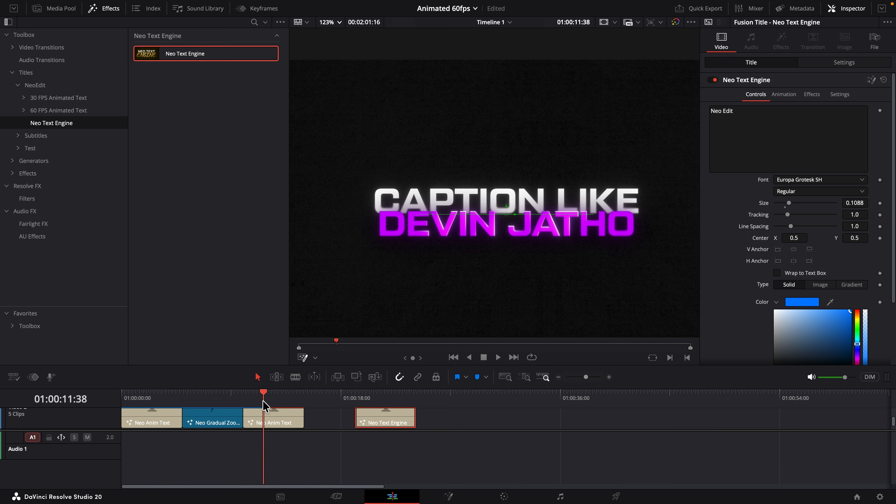
{"action": "left_click", "coordinate": [454, 231]}
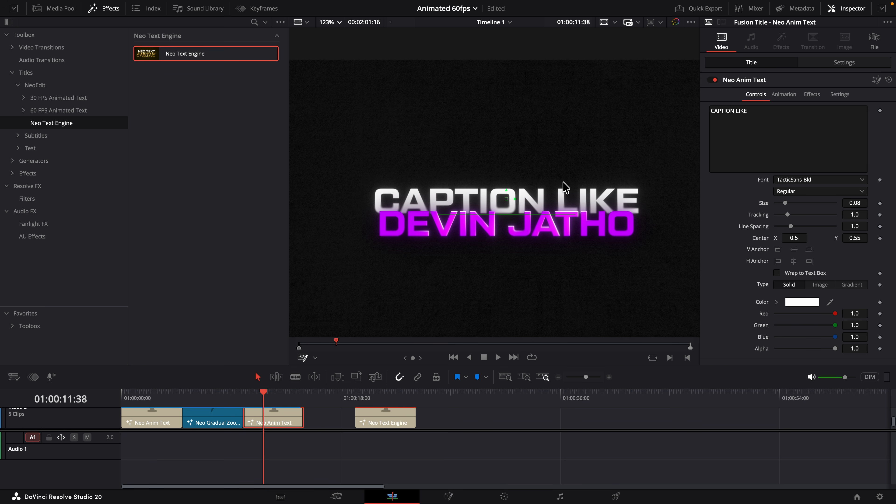
{"action": "left_click", "coordinate": [365, 401]}
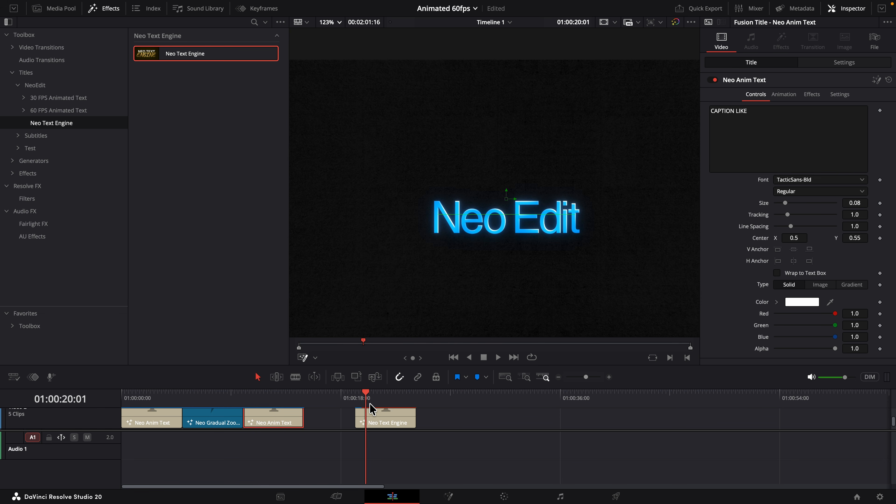
Select the Neo Text Engine clip and compare its text with the Shine effect off and on.
{"action": "left_click", "coordinate": [386, 420]}
{"action": "left_click", "coordinate": [811, 94]}
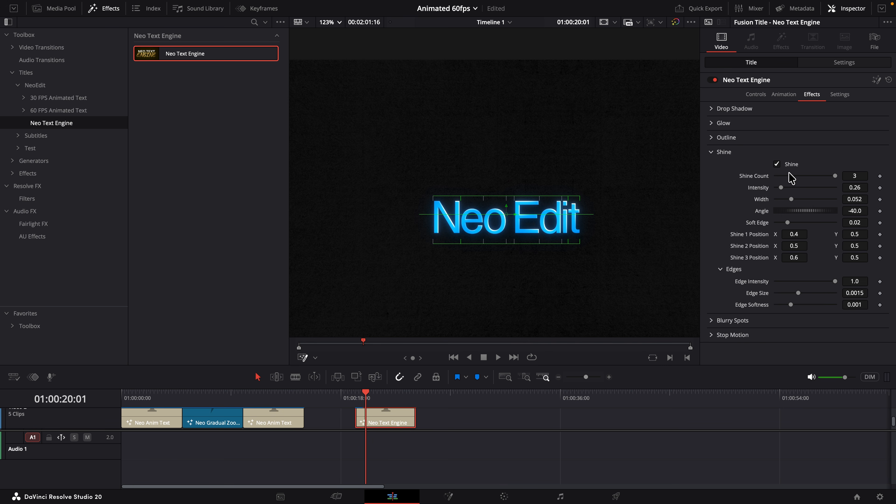
{"action": "left_click", "coordinate": [788, 165]}
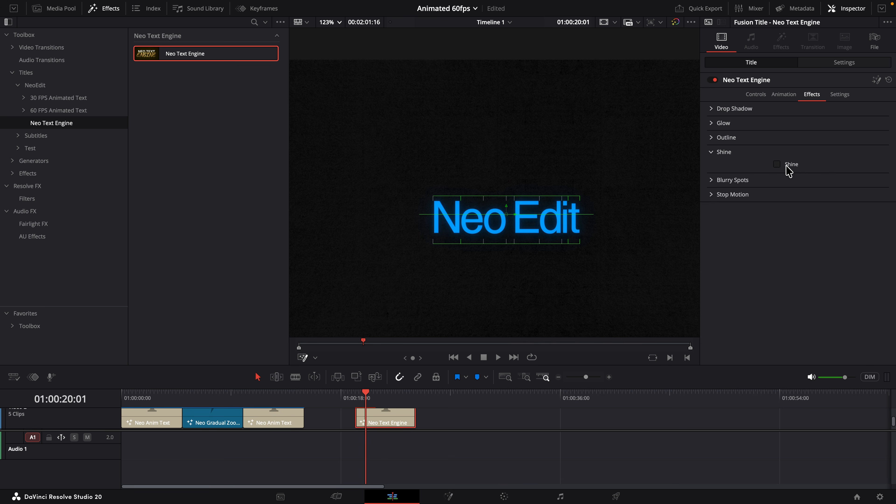
{"action": "left_click", "coordinate": [786, 165]}
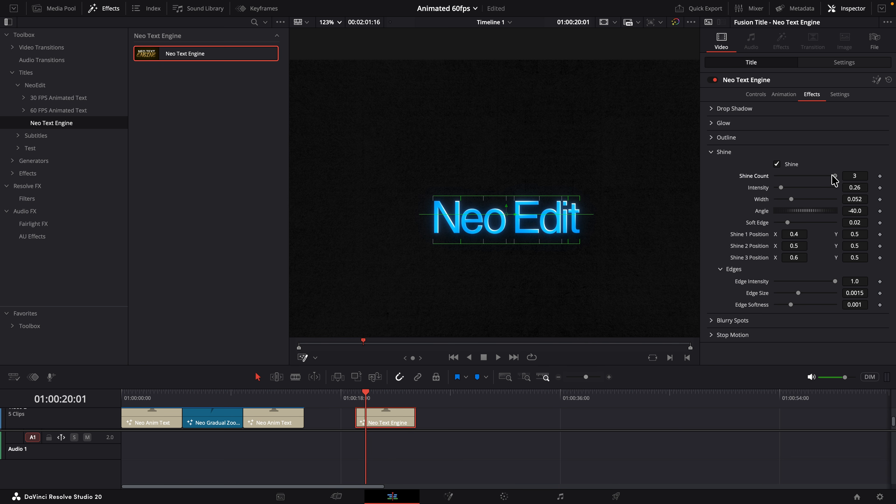
Try different Shine intensities, with Width at 0.0425, Angle at -21.7 and Soft Edge at 0.0008.
{"action": "mouse_move", "coordinate": [834, 176]}
{"action": "left_mouse_down"}
{"action": "mouse_move", "coordinate": [783, 178]}
{"action": "mouse_move", "coordinate": [835, 178]}
{"action": "left_mouse_up"}
{"action": "left_click_drag", "start_coordinate": [781, 187], "coordinate": [811, 193]}
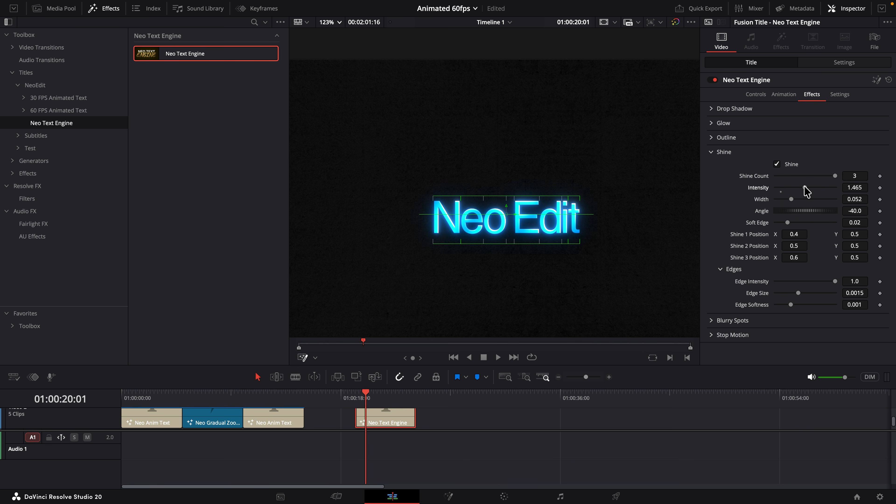
{"action": "left_click_drag", "start_coordinate": [787, 222], "coordinate": [775, 222]}
{"action": "left_click_drag", "start_coordinate": [813, 187], "coordinate": [781, 204]}
{"action": "left_click_drag", "start_coordinate": [783, 210], "coordinate": [842, 229]}
{"action": "scroll", "coordinate": [574, 219], "scroll_direction": "up", "scroll_amount": 5}
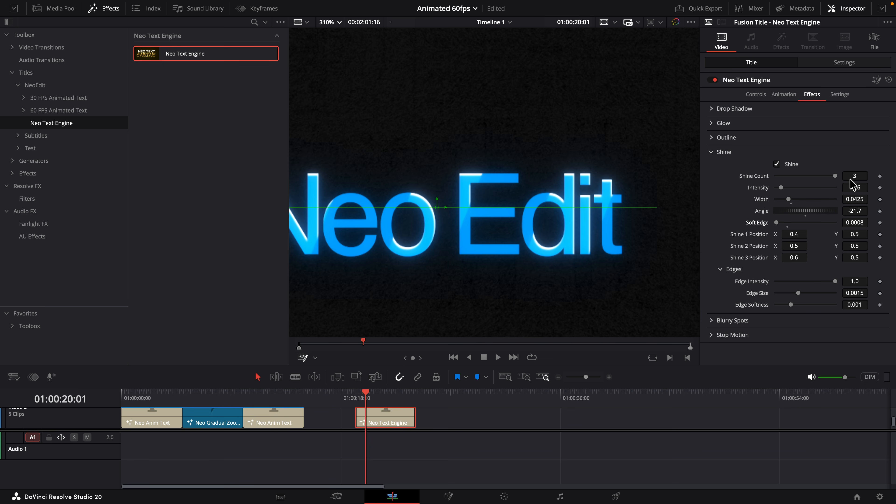
Try a Shine Intensity of 0.414 with a Soft Edge of 0.0073, and restore the original Shine settings.
{"action": "left_click_drag", "start_coordinate": [849, 184], "coordinate": [857, 184]}
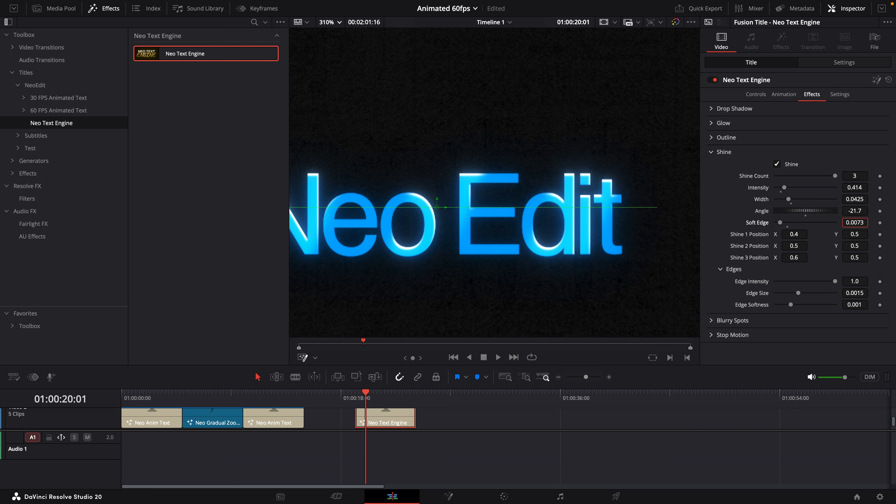
{"action": "left_click", "coordinate": [798, 222]}
{"action": "left_click_drag", "start_coordinate": [806, 214], "coordinate": [784, 194]}
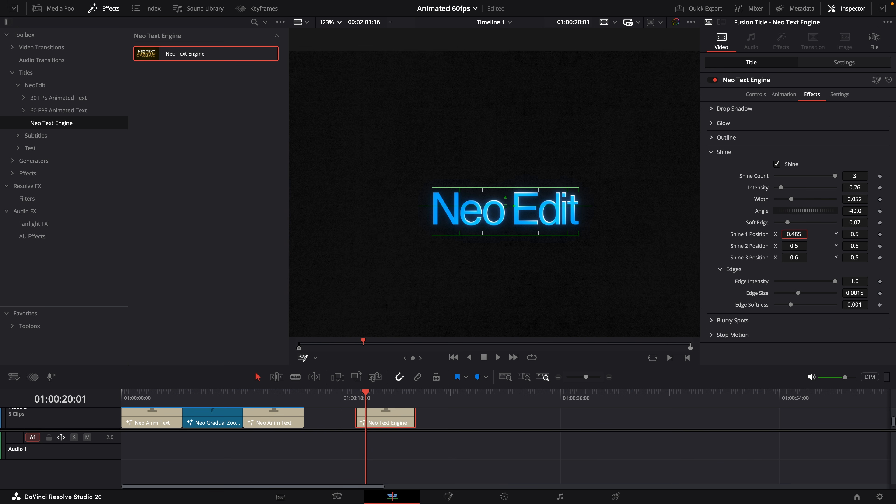
Set the X positions of Shine 1, 2 and 3 to 0.332, 0.552 and 0.657.
{"action": "left_click_drag", "start_coordinate": [794, 234], "coordinate": [749, 234]}
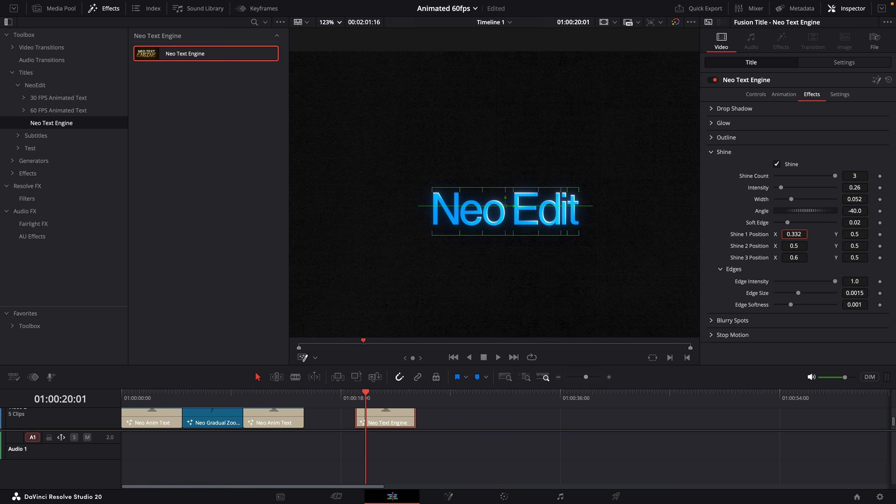
{"action": "left_click_drag", "start_coordinate": [799, 257], "coordinate": [824, 246]}
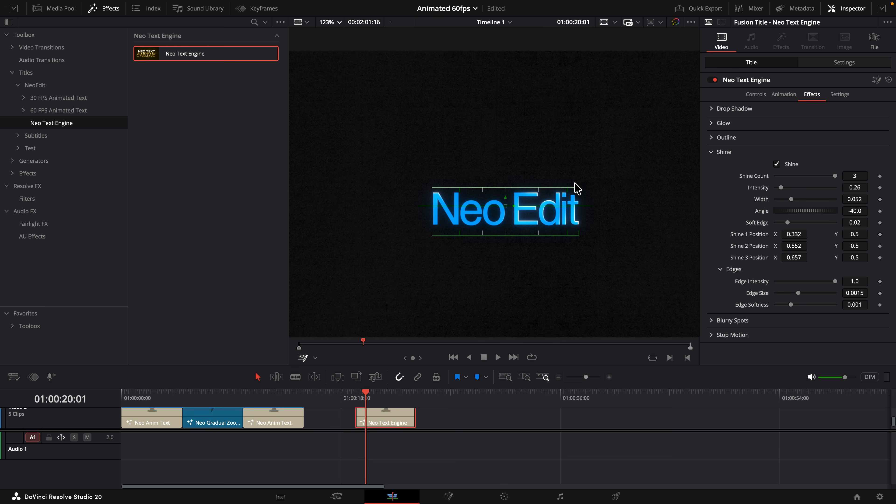
Reset the Shine 2 position to X 0.5, then try different shine edge settings and undo the edge changes.
{"action": "double_click", "coordinate": [757, 247]}
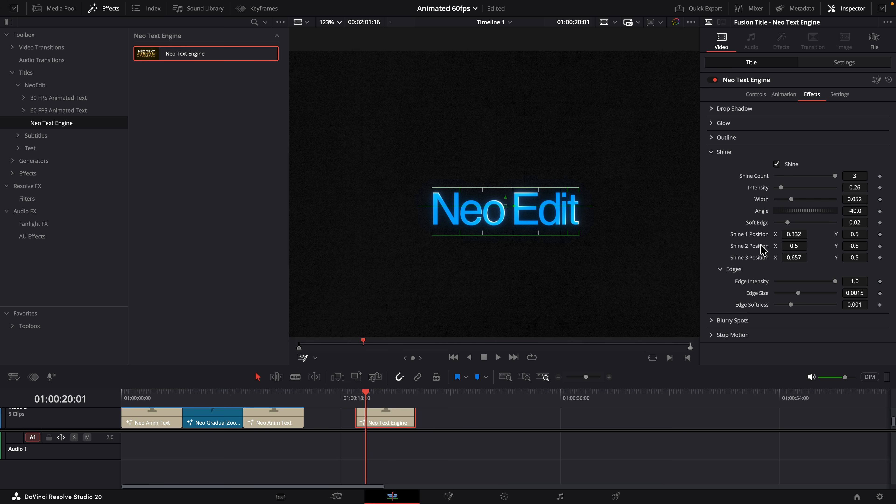
{"action": "mouse_move", "coordinate": [798, 293]}
{"action": "left_mouse_down"}
{"action": "mouse_move", "coordinate": [782, 294]}
{"action": "mouse_move", "coordinate": [806, 293]}
{"action": "mouse_move", "coordinate": [813, 281]}
{"action": "mouse_move", "coordinate": [793, 281]}
{"action": "mouse_move", "coordinate": [822, 282]}
{"action": "mouse_move", "coordinate": [809, 282]}
{"action": "mouse_move", "coordinate": [791, 305]}
{"action": "mouse_move", "coordinate": [840, 306]}
{"action": "mouse_move", "coordinate": [790, 306]}
{"action": "left_mouse_up"}
{"action": "key", "text": "super+z"}
{"action": "key", "text": "super+z"}
{"action": "left_click", "coordinate": [711, 152]}
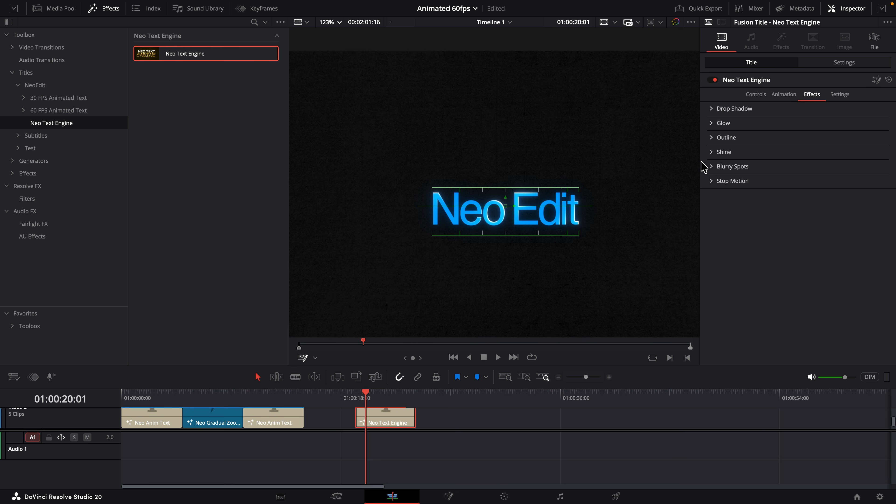
Enable the Blurry Spots effect on the title and inspect the blurred text up close.
{"action": "left_click", "coordinate": [712, 167]}
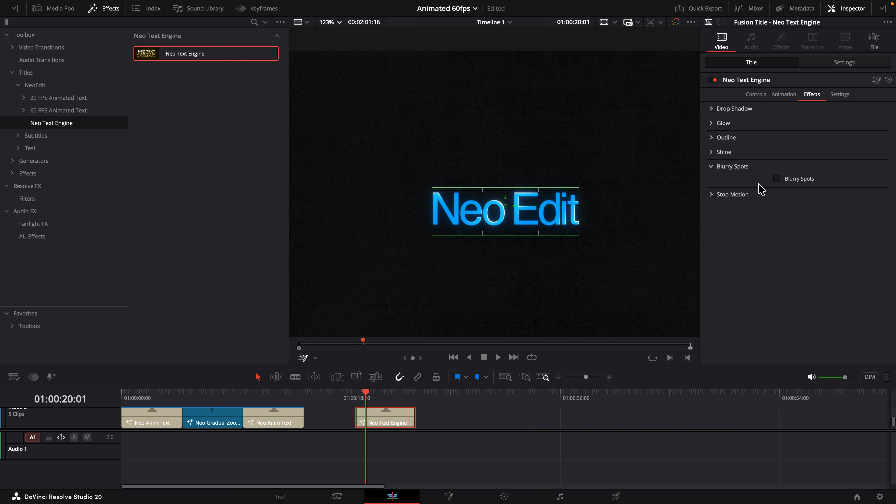
{"action": "left_click", "coordinate": [777, 179]}
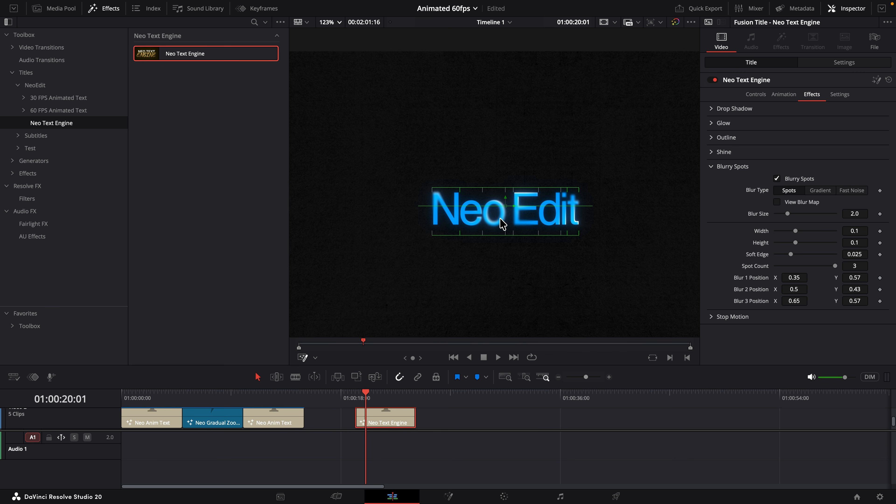
{"action": "scroll", "coordinate": [500, 222], "scroll_direction": "up", "scroll_amount": 6}
{"action": "scroll", "coordinate": [511, 215], "scroll_direction": "down", "scroll_amount": 3}
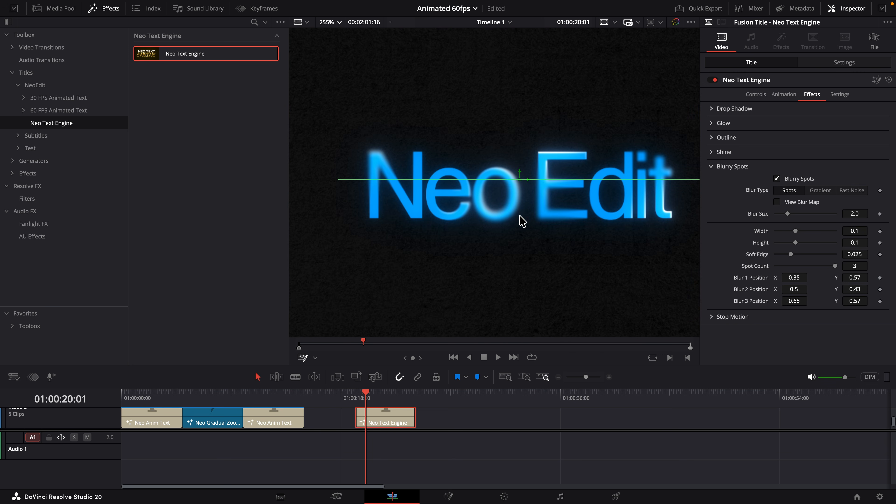
{"action": "scroll", "coordinate": [525, 216], "scroll_direction": "down", "scroll_amount": 3}
{"action": "scroll", "coordinate": [490, 210], "scroll_direction": "up", "scroll_amount": 3}
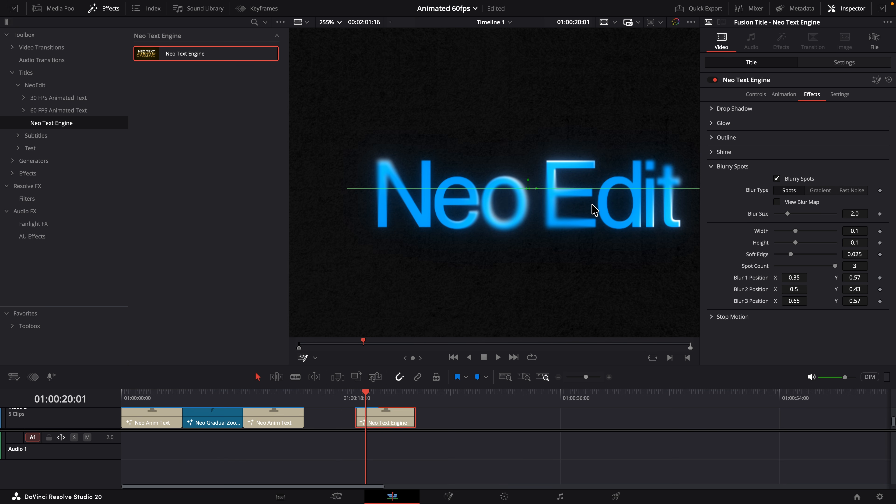
Show the blur map, set the spot Width to 0.1221, and reposition the blur spots, with Blur 1 at X 0.339.
{"action": "left_click", "coordinate": [777, 202]}
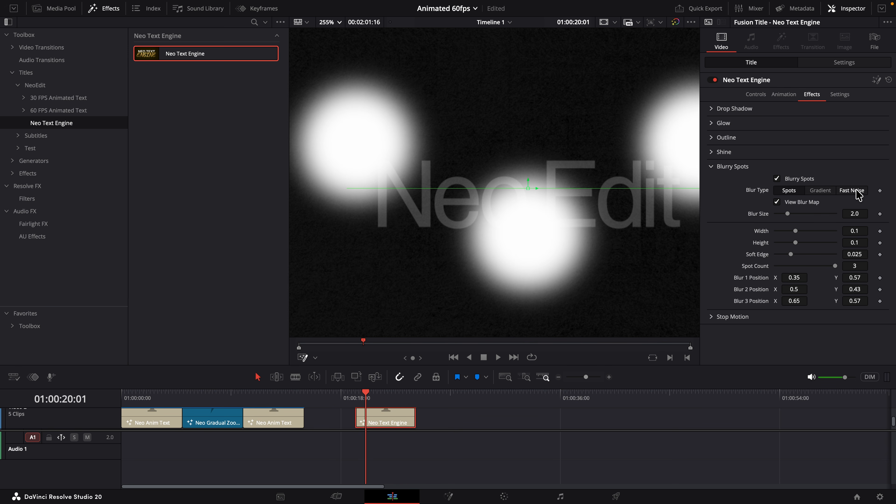
{"action": "key", "text": "shift+z"}
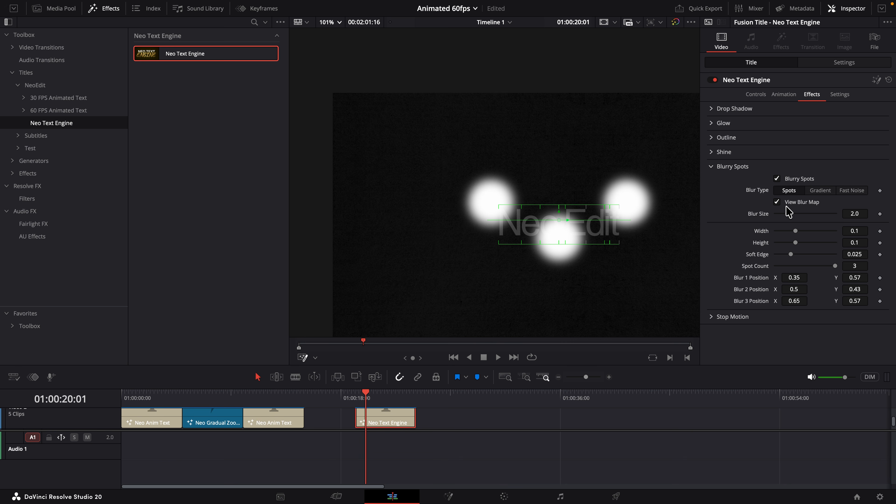
{"action": "left_click_drag", "start_coordinate": [854, 231], "coordinate": [868, 231]}
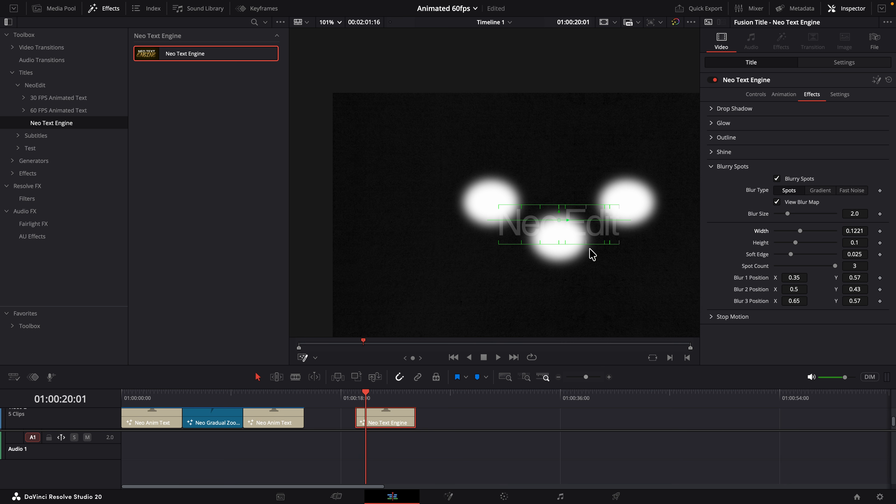
{"action": "mouse_move", "coordinate": [846, 290]}
{"action": "left_mouse_down"}
{"action": "mouse_move", "coordinate": [826, 290]}
{"action": "mouse_move", "coordinate": [836, 290]}
{"action": "left_mouse_up"}
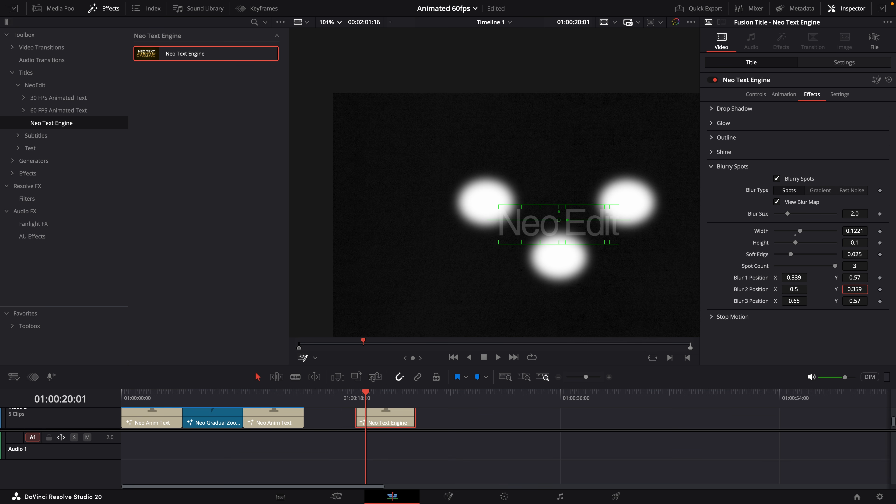
{"action": "left_click_drag", "start_coordinate": [836, 290], "coordinate": [865, 300]}
Reduce the Spot Count to 1, place Blur 1 at X 0.496, Y 0.381, and widen the spot to 0.2739.
{"action": "mouse_move", "coordinate": [834, 265]}
{"action": "left_mouse_down"}
{"action": "mouse_move", "coordinate": [774, 266]}
{"action": "mouse_move", "coordinate": [852, 268]}
{"action": "left_mouse_up"}
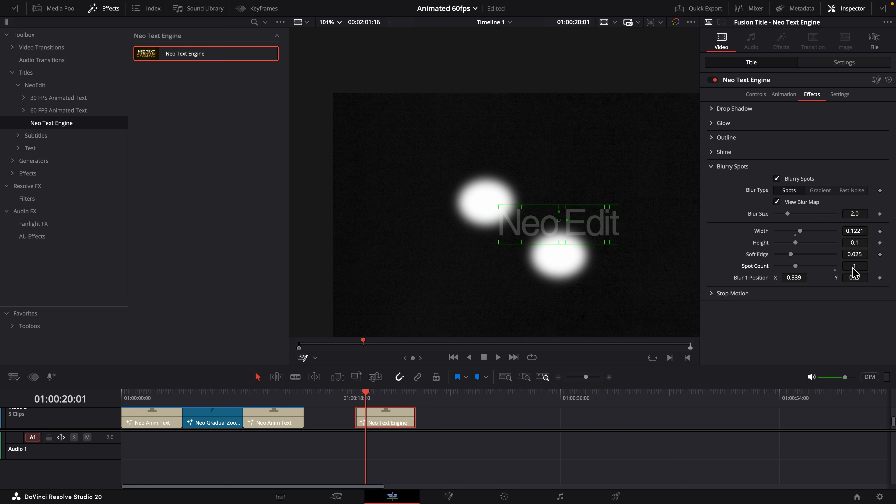
{"action": "left_click_drag", "start_coordinate": [788, 277], "coordinate": [821, 278]}
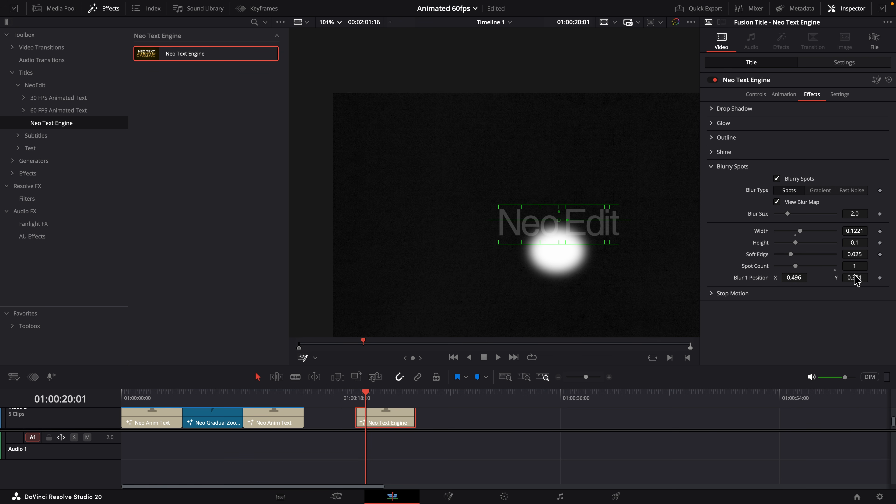
{"action": "left_click_drag", "start_coordinate": [849, 231], "coordinate": [885, 231]}
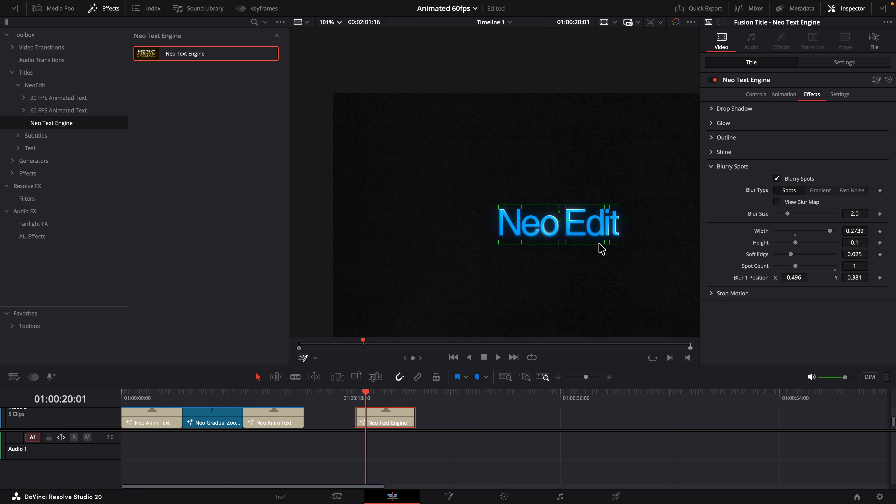
Set the Blurry Spots Blur Size to 10.0 and Soft Edge to 0.0246 while checking the blur on the text.
{"action": "scroll", "coordinate": [535, 234], "scroll_direction": "up", "scroll_amount": 2}
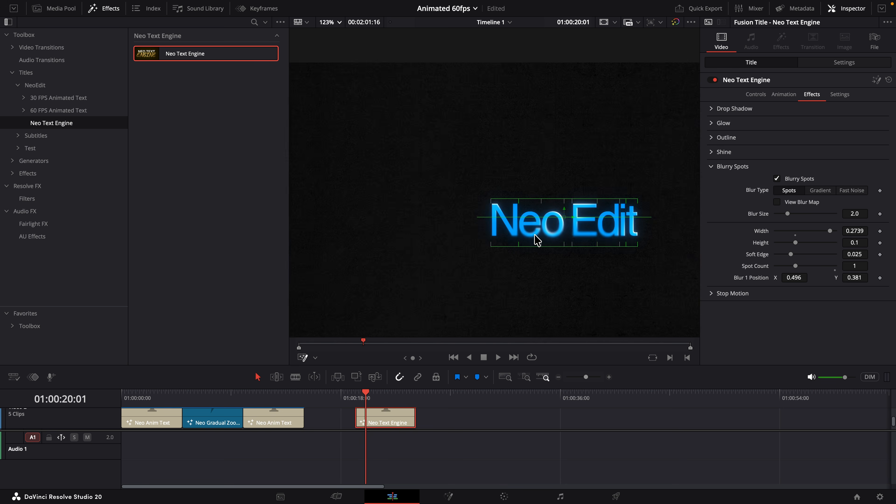
{"action": "scroll", "coordinate": [536, 241], "scroll_direction": "up", "scroll_amount": 3}
{"action": "scroll", "coordinate": [540, 244], "scroll_direction": "down", "scroll_amount": 2}
{"action": "left_click_drag", "start_coordinate": [791, 215], "coordinate": [854, 219]}
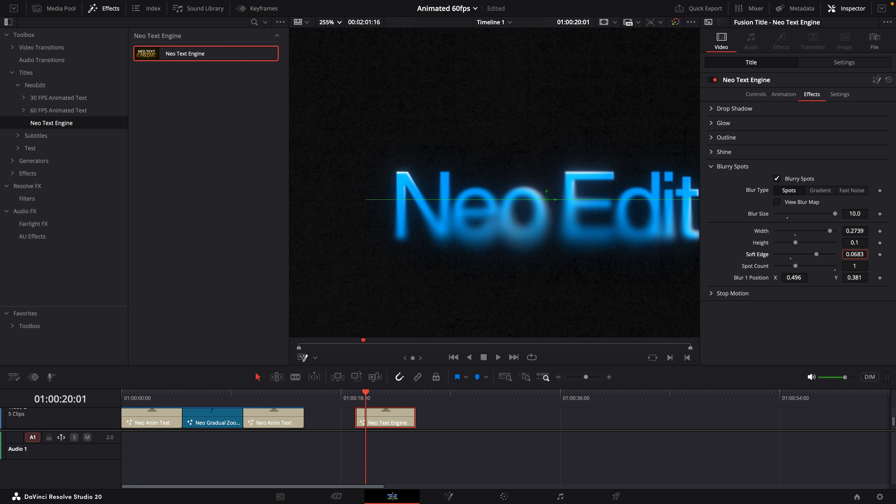
{"action": "mouse_move", "coordinate": [867, 254]}
{"action": "left_mouse_down"}
{"action": "mouse_move", "coordinate": [841, 254]}
{"action": "mouse_move", "coordinate": [854, 254]}
{"action": "left_mouse_up"}
{"action": "scroll", "coordinate": [606, 228], "scroll_direction": "down", "scroll_amount": 3}
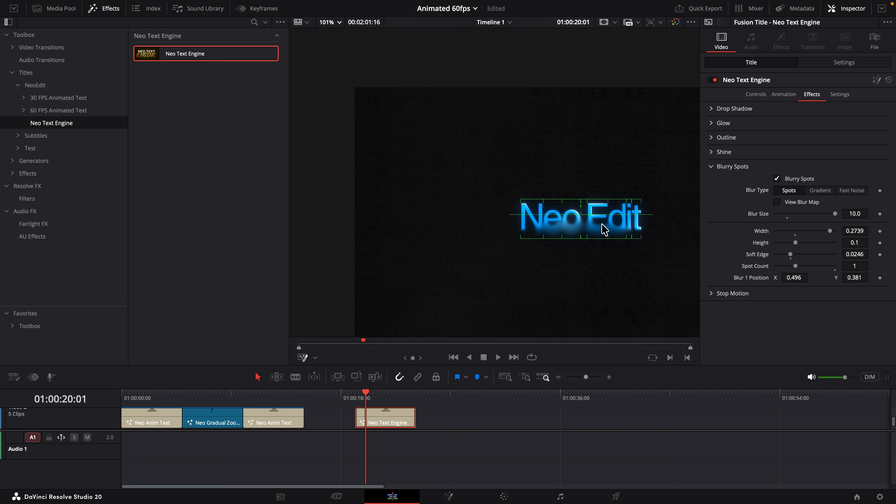
Switch the Blur Type to Gradient, preview its blur map, and rotate the Gradient Angle to 201.1.
{"action": "left_click", "coordinate": [816, 192]}
{"action": "left_click", "coordinate": [788, 203]}
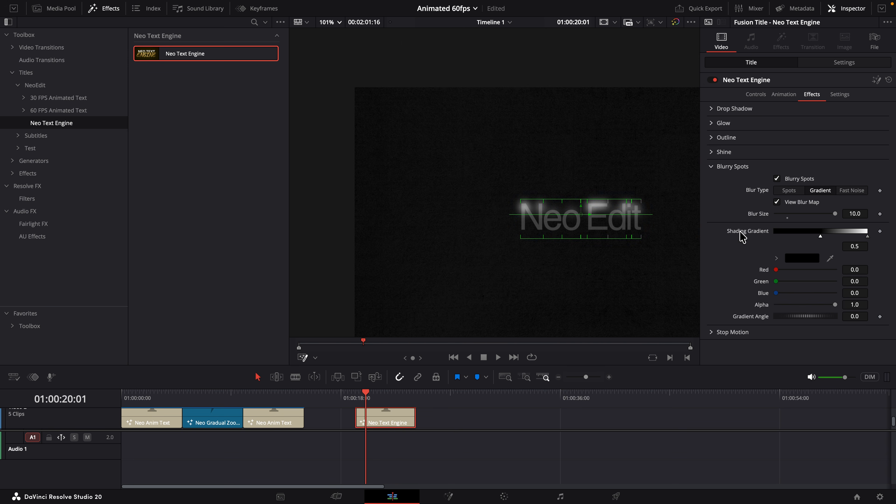
{"action": "scroll", "coordinate": [625, 231], "scroll_direction": "up", "scroll_amount": 3}
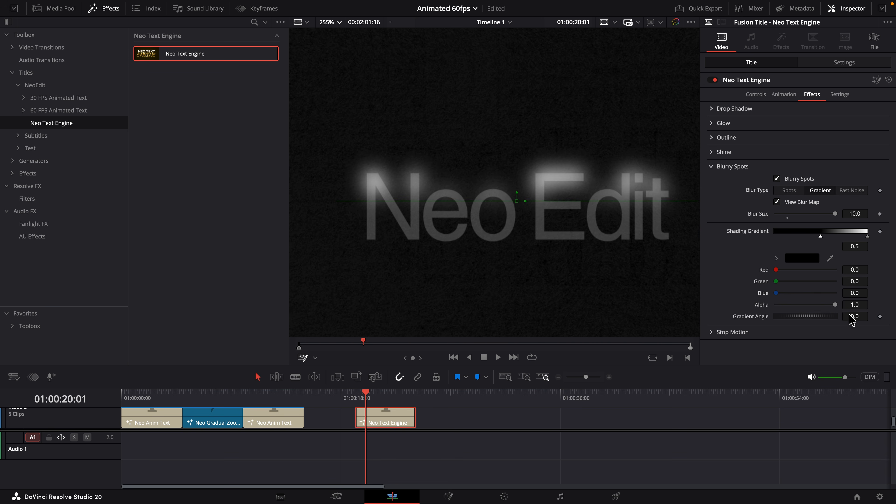
{"action": "left_click_drag", "start_coordinate": [849, 316], "coordinate": [867, 316]}
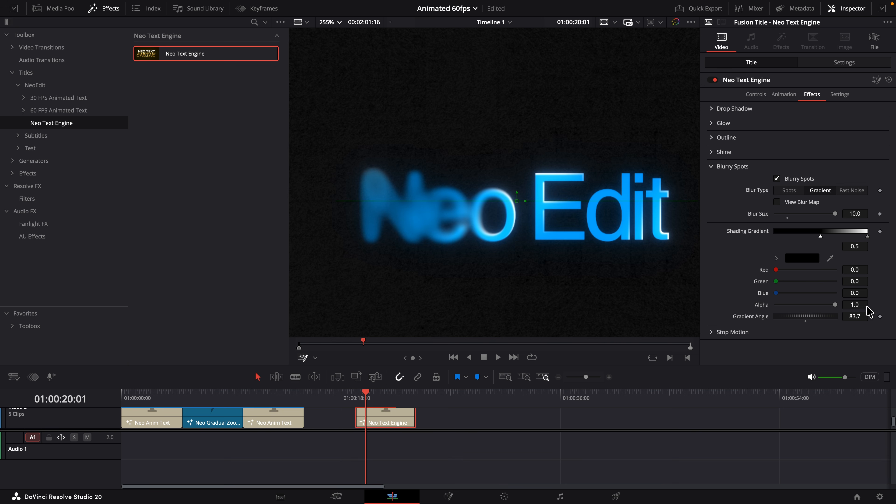
{"action": "mouse_move", "coordinate": [856, 316]}
{"action": "left_mouse_down"}
{"action": "mouse_move", "coordinate": [894, 316]}
{"action": "mouse_move", "coordinate": [855, 315]}
{"action": "left_mouse_up"}
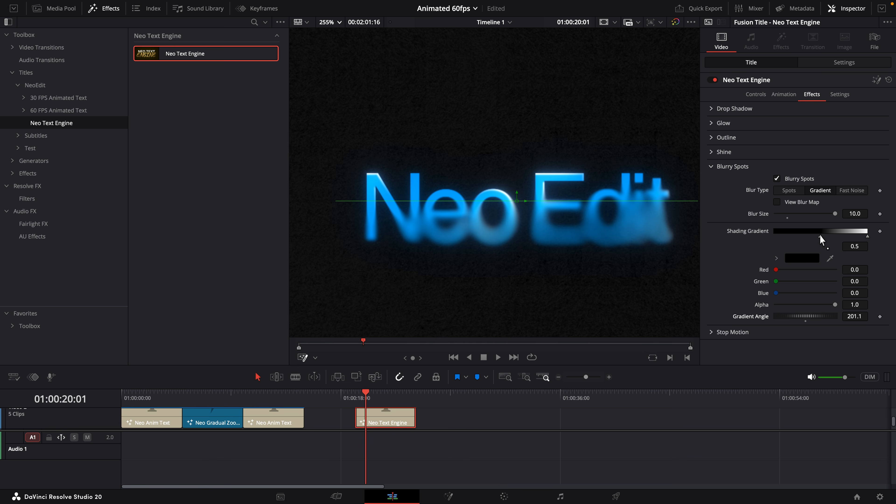
Move the black Shading Gradient stop to 0.676616, compare with the blur map, and set the Gradient Angle to 246.7.
{"action": "mouse_move", "coordinate": [819, 236]}
{"action": "left_mouse_down"}
{"action": "mouse_move", "coordinate": [750, 240]}
{"action": "mouse_move", "coordinate": [854, 236]}
{"action": "mouse_move", "coordinate": [825, 238]}
{"action": "left_mouse_up"}
{"action": "left_click", "coordinate": [777, 201]}
{"action": "left_click", "coordinate": [789, 202]}
{"action": "mouse_move", "coordinate": [805, 316]}
{"action": "left_mouse_down"}
{"action": "mouse_move", "coordinate": [828, 316]}
{"action": "mouse_move", "coordinate": [790, 316]}
{"action": "mouse_move", "coordinate": [822, 316]}
{"action": "left_mouse_up"}
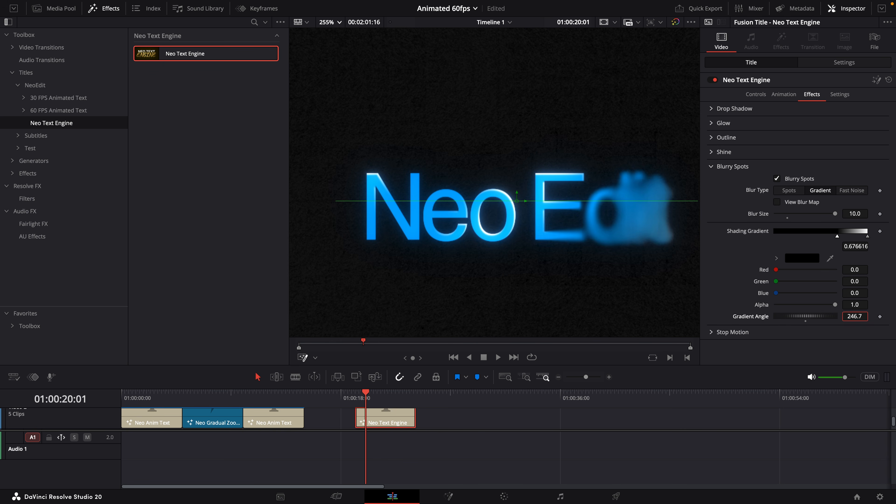
Switch the Blur Type to Fast Noise with the blur map shown, using Blur Size 3.39, Brightness -1.0 and Seethe 0.979.
{"action": "left_click", "coordinate": [852, 190]}
{"action": "left_click_drag", "start_coordinate": [832, 216], "coordinate": [795, 218]}
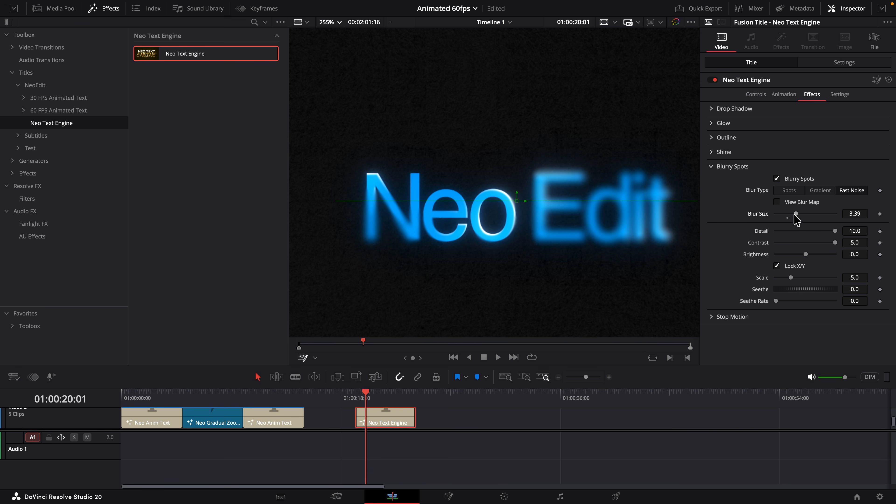
{"action": "left_click", "coordinate": [801, 203]}
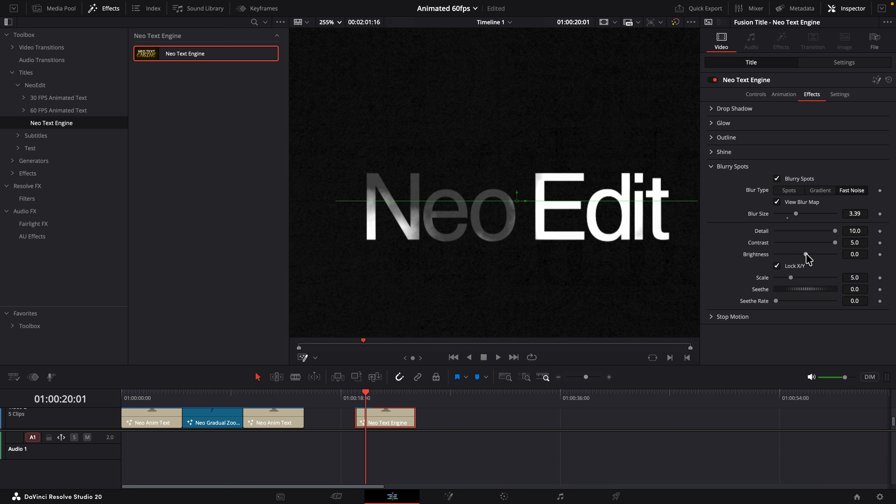
{"action": "left_click_drag", "start_coordinate": [805, 254], "coordinate": [770, 256]}
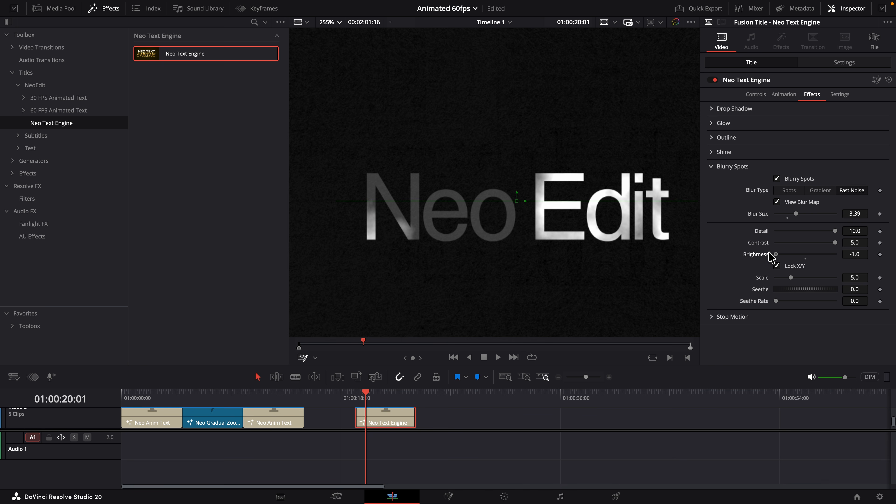
{"action": "mouse_move", "coordinate": [853, 254]}
{"action": "left_mouse_down"}
{"action": "mouse_move", "coordinate": [888, 254]}
{"action": "mouse_move", "coordinate": [849, 254]}
{"action": "left_mouse_up"}
{"action": "left_click_drag", "start_coordinate": [854, 289], "coordinate": [889, 289]}
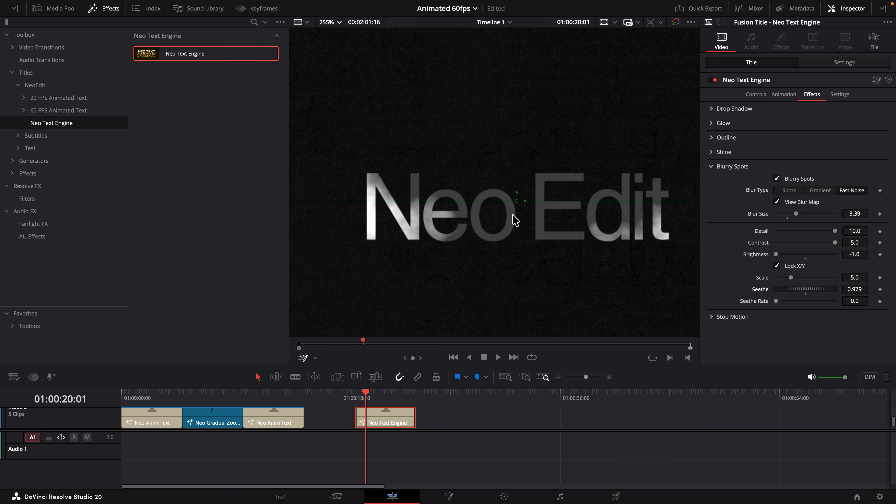
Try a noise Scale of 7.58 with Detail 9.15, and restore Scale to 5.0 and Detail to 10.0.
{"action": "left_click_drag", "start_coordinate": [854, 277], "coordinate": [874, 282]}
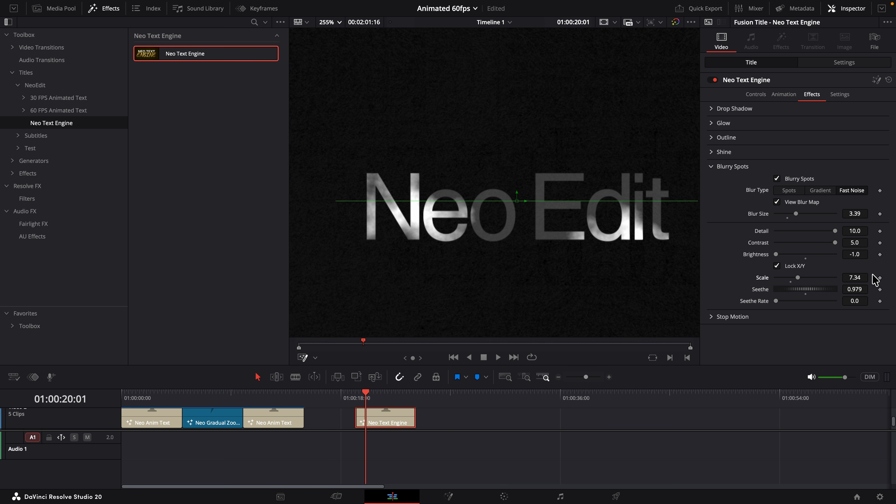
{"action": "left_click_drag", "start_coordinate": [663, 261], "coordinate": [811, 264]}
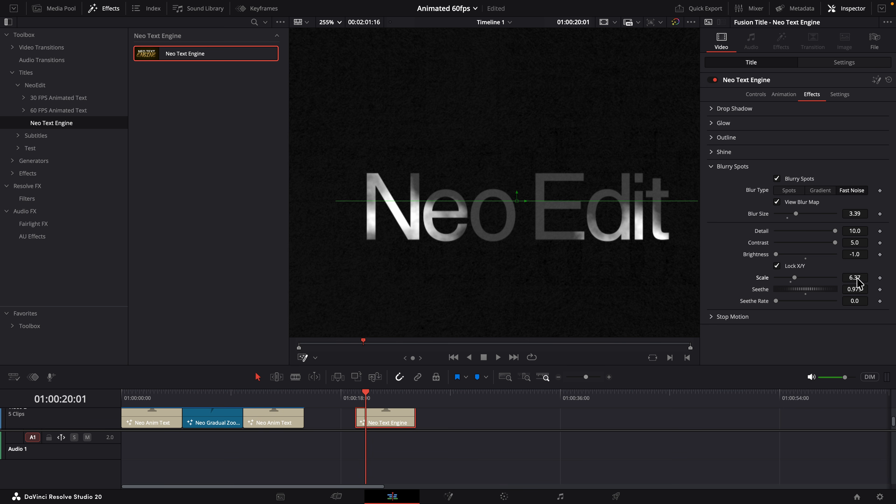
{"action": "mouse_move", "coordinate": [834, 231]}
{"action": "left_mouse_down"}
{"action": "mouse_move", "coordinate": [788, 233]}
{"action": "mouse_move", "coordinate": [839, 234]}
{"action": "left_mouse_up"}
{"action": "left_click_drag", "start_coordinate": [862, 278], "coordinate": [868, 278]}
{"action": "left_click_drag", "start_coordinate": [862, 231], "coordinate": [727, 226]}
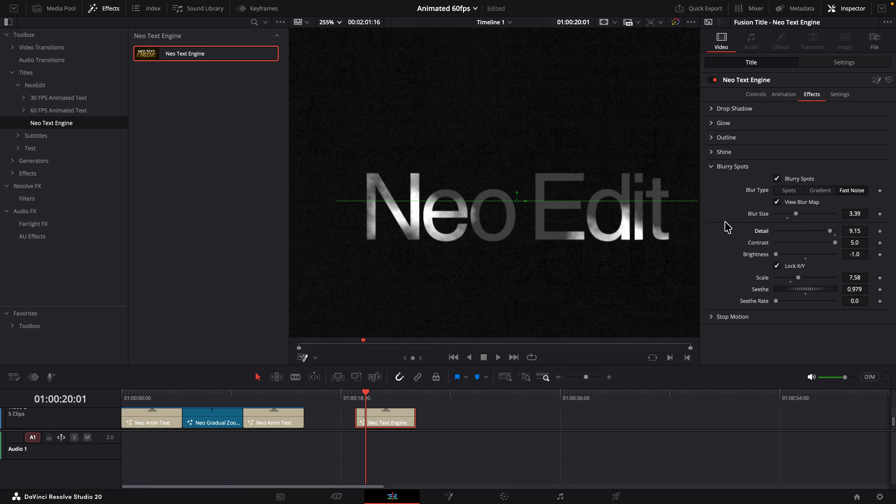
{"action": "left_click_drag", "start_coordinate": [830, 231], "coordinate": [848, 236]}
{"action": "left_click", "coordinate": [791, 281]}
Set the Seethe Rate to 0.016 and play the title with the animated blur map.
{"action": "left_click_drag", "start_coordinate": [852, 301], "coordinate": [860, 301]}
{"action": "key", "text": "space"}
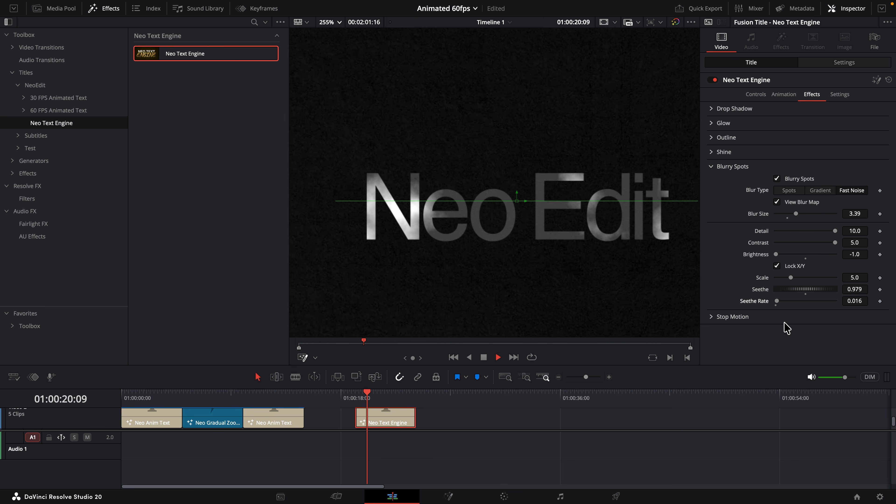
{"action": "left_click", "coordinate": [356, 399]}
{"action": "key", "text": "space"}
Hide the blur map and play the title again to review the moving blur on the text.
{"action": "left_click", "coordinate": [782, 203]}
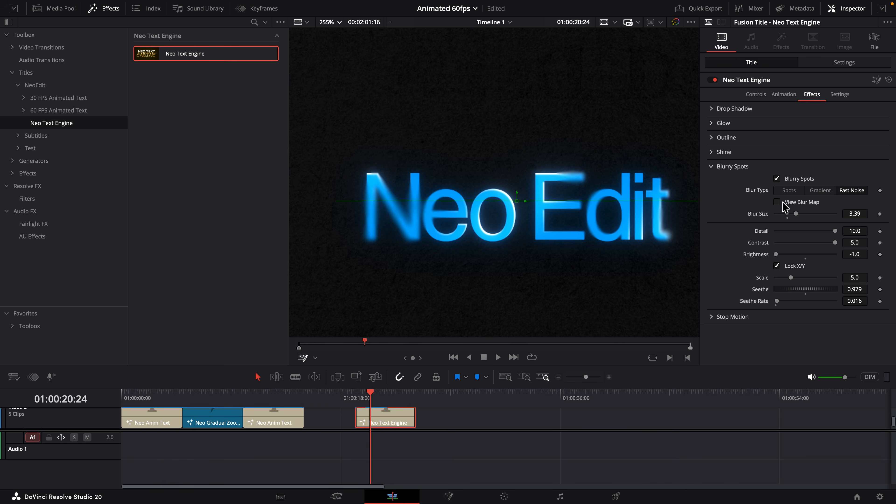
{"action": "key", "text": "space"}
{"action": "left_click", "coordinate": [363, 398]}
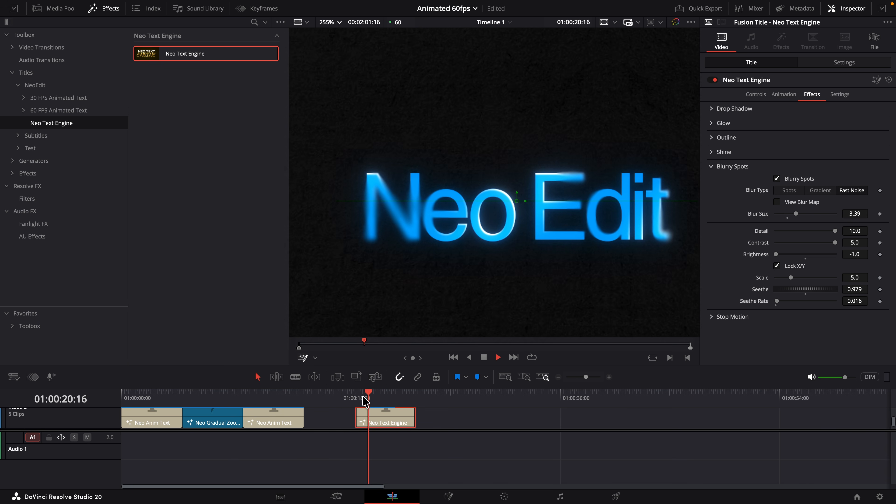
{"action": "key", "text": "space"}
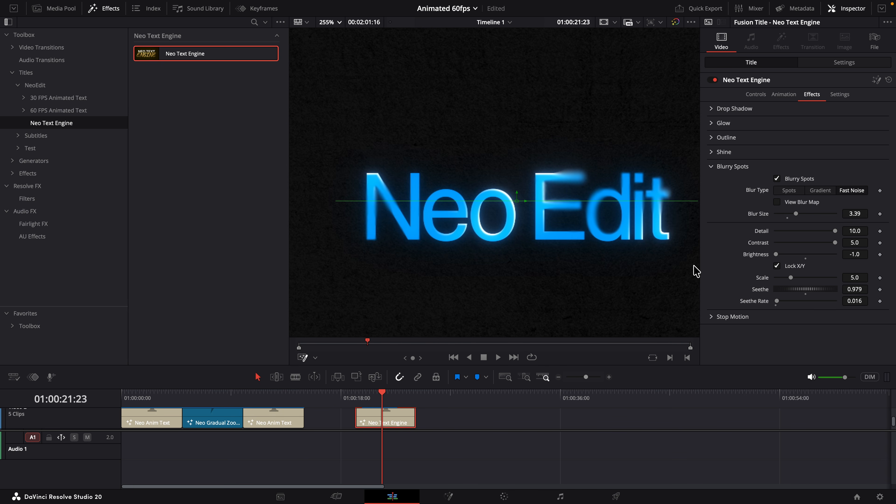
Turn off the Blurry Spots effect and collapse its settings.
{"action": "left_click", "coordinate": [786, 180]}
{"action": "left_click", "coordinate": [709, 166]}
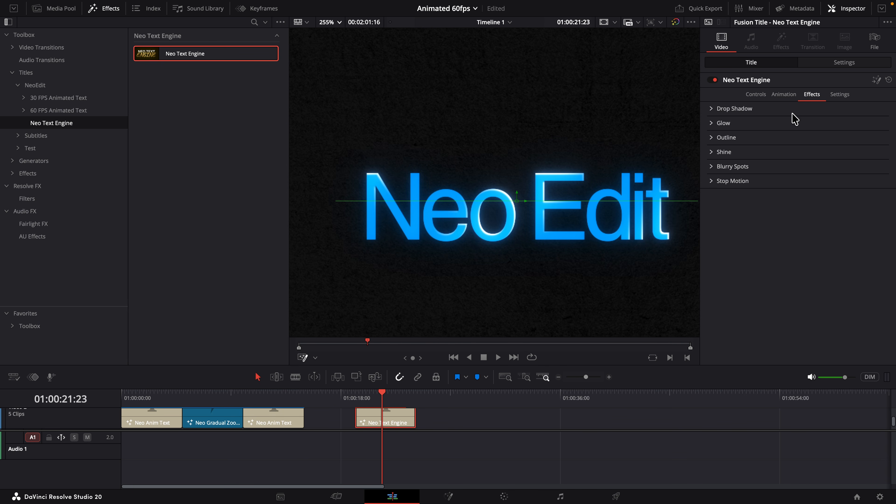
Change the title's solid text color to yellow, park the playhead at 01:00:20:56, and return to the effects settings.
{"action": "left_click", "coordinate": [755, 93]}
{"action": "left_click", "coordinate": [857, 321]}
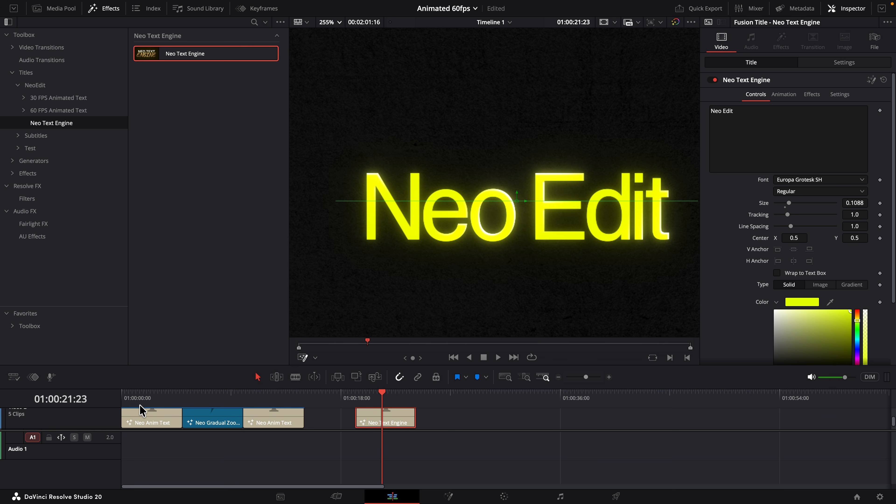
{"action": "left_click", "coordinate": [154, 393]}
{"action": "left_click", "coordinate": [376, 392]}
{"action": "left_click", "coordinate": [811, 94]}
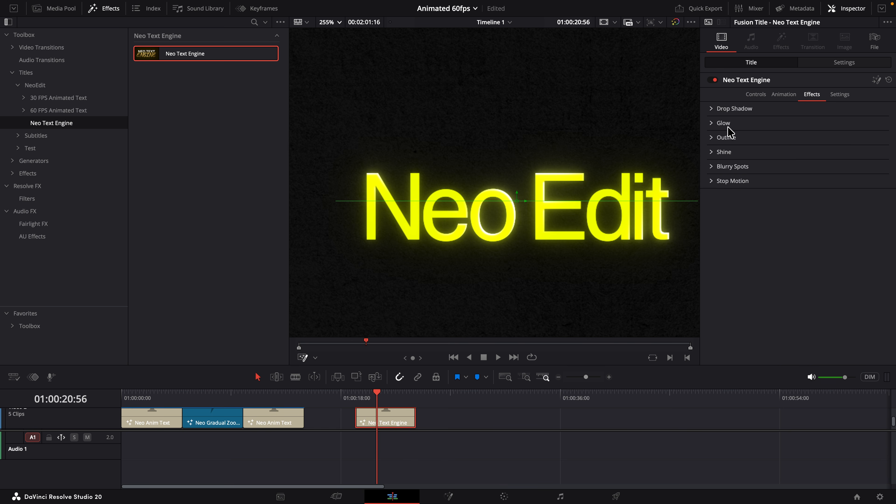
Turn off the title's Shine effect and enable its Erode animation, playing the title from its start.
{"action": "left_click", "coordinate": [726, 151]}
{"action": "left_click", "coordinate": [787, 166]}
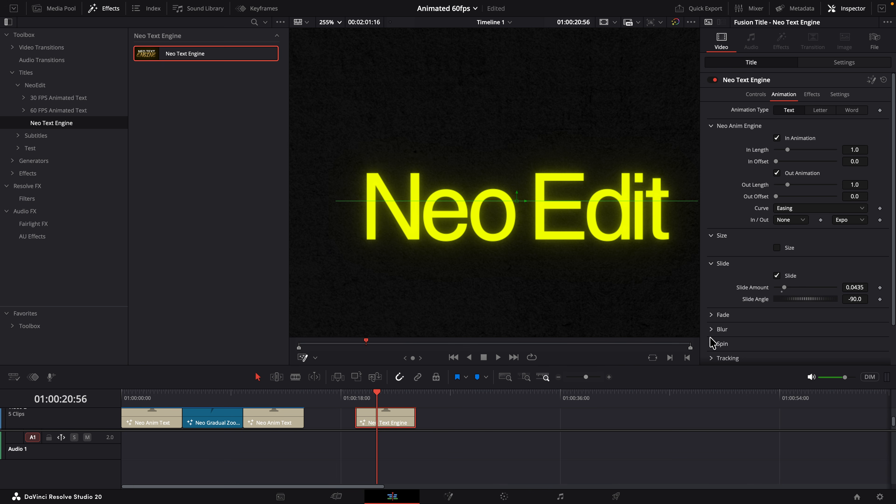
{"action": "scroll", "coordinate": [712, 342], "scroll_direction": "down", "scroll_amount": 2}
{"action": "left_click", "coordinate": [724, 328]}
{"action": "left_click", "coordinate": [777, 340]}
{"action": "left_click", "coordinate": [354, 398]}
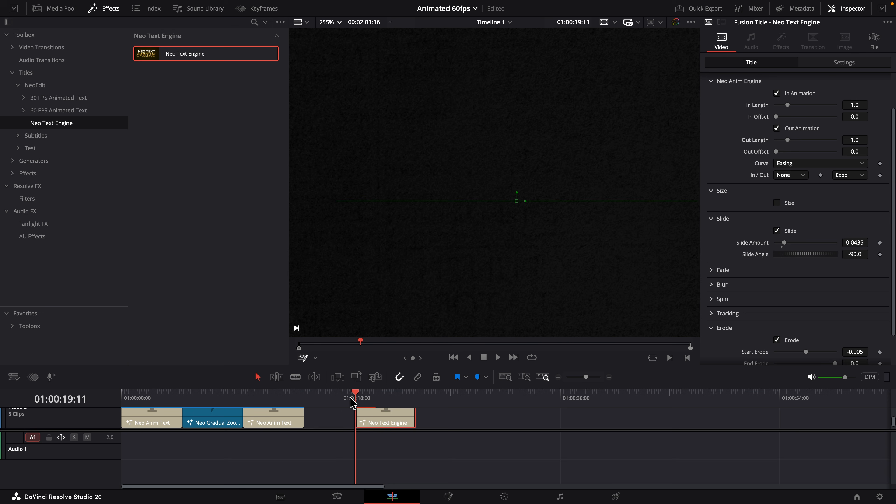
{"action": "key", "text": "space"}
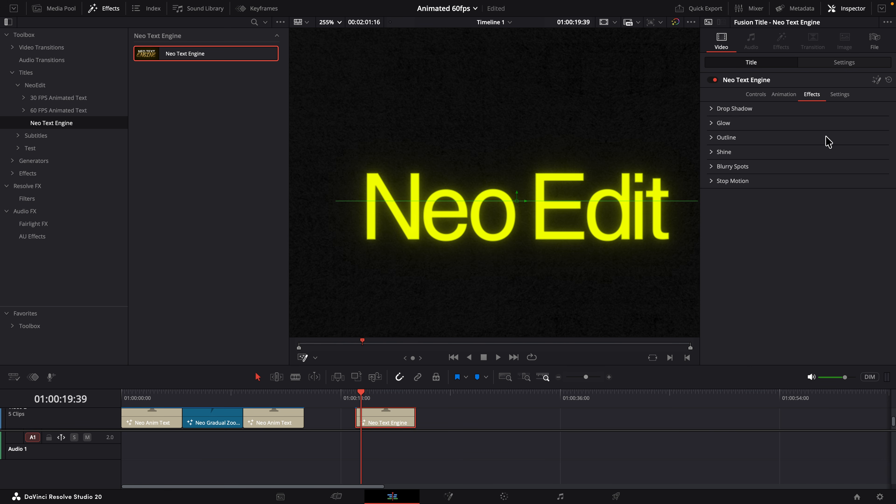
Turn on the Stop Motion effect for the title and replay its opening animation several times.
{"action": "left_click", "coordinate": [716, 182]}
{"action": "left_click", "coordinate": [777, 193]}
{"action": "left_click", "coordinate": [354, 398]}
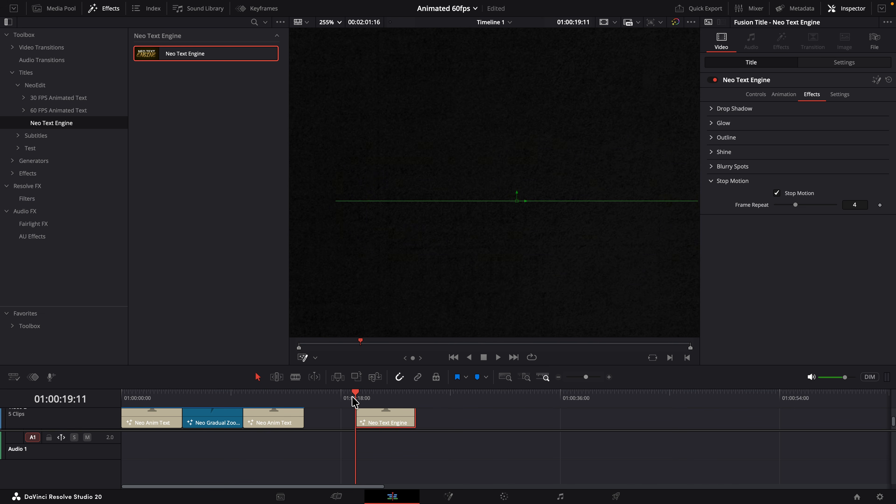
{"action": "key", "text": "space"}
{"action": "left_click", "coordinate": [353, 398]}
{"action": "key", "text": "space"}
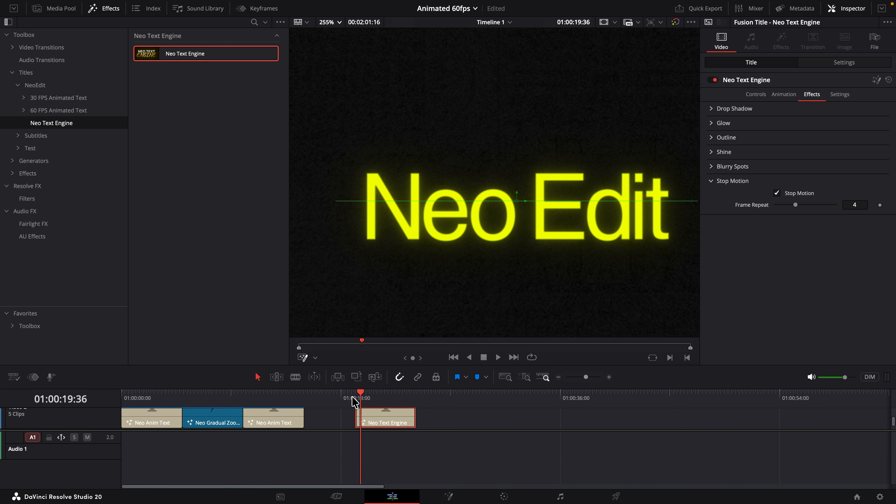
{"action": "left_click", "coordinate": [352, 396]}
{"action": "left_click", "coordinate": [352, 397]}
{"action": "left_click", "coordinate": [352, 396]}
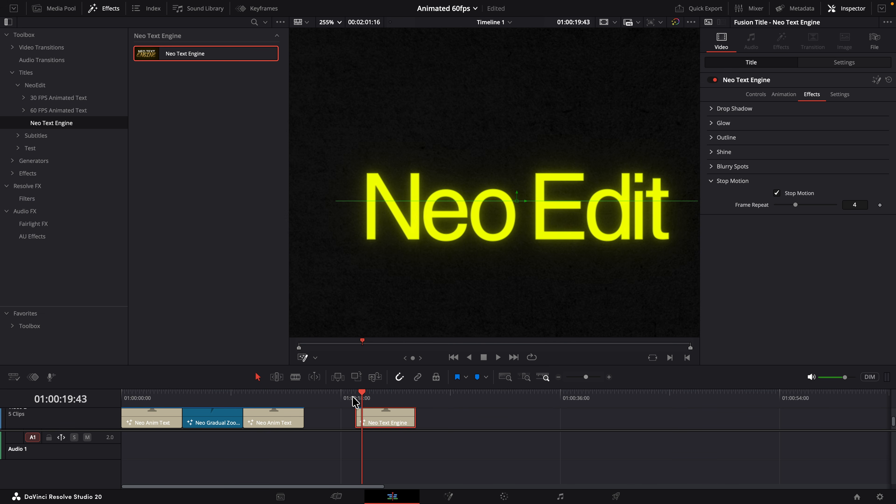
Compare the title's opening animation with Stop Motion turned off and with it turned back on.
{"action": "left_click", "coordinate": [354, 398]}
{"action": "left_click", "coordinate": [790, 192]}
{"action": "key", "text": "space"}
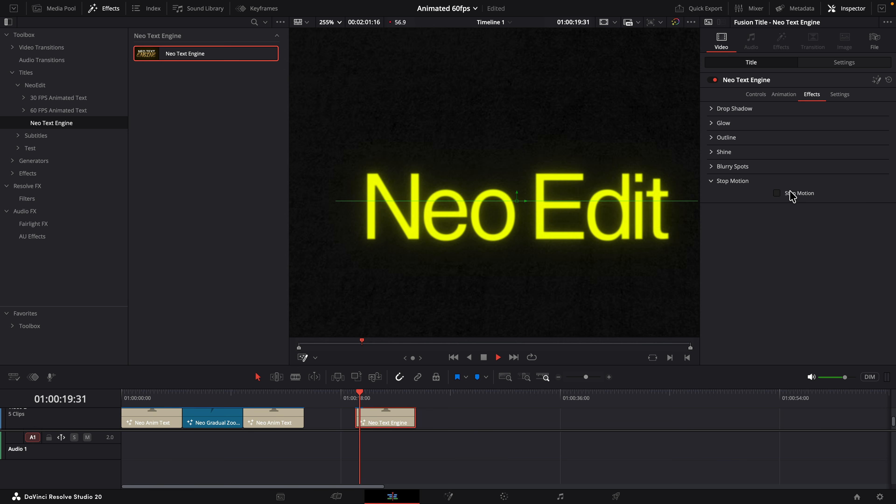
{"action": "key", "text": "space"}
{"action": "left_click", "coordinate": [355, 399]}
{"action": "left_click", "coordinate": [800, 195]}
{"action": "key", "text": "space"}
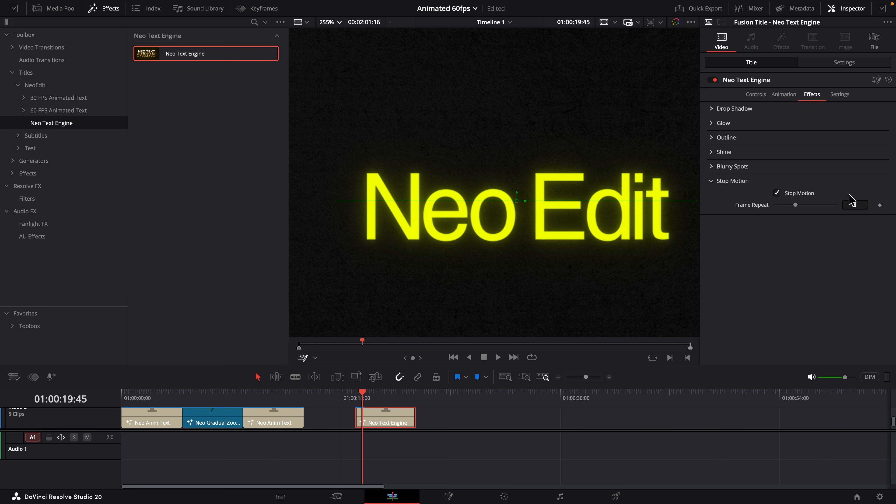
Check the timeline frame rate in the project settings against the Frame Repeat value, and close the settings without saving.
{"action": "key", "text": "shift+9"}
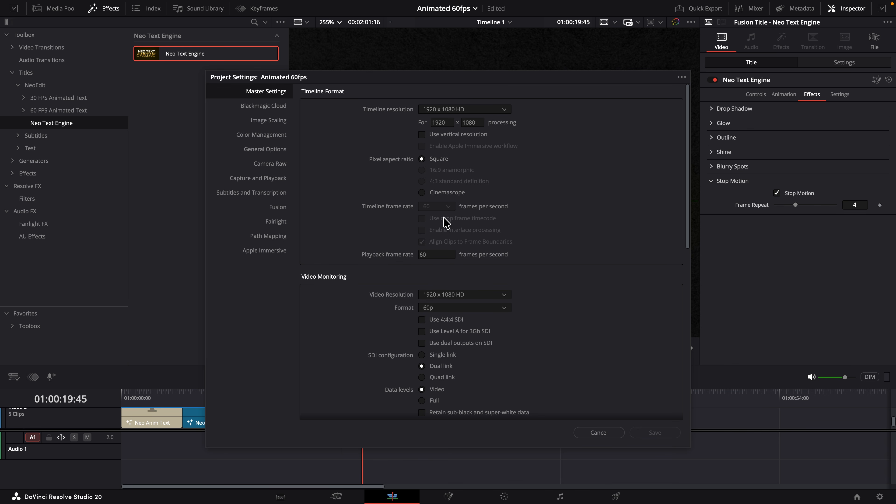
{"action": "left_click_drag", "start_coordinate": [562, 78], "coordinate": [480, 101]}
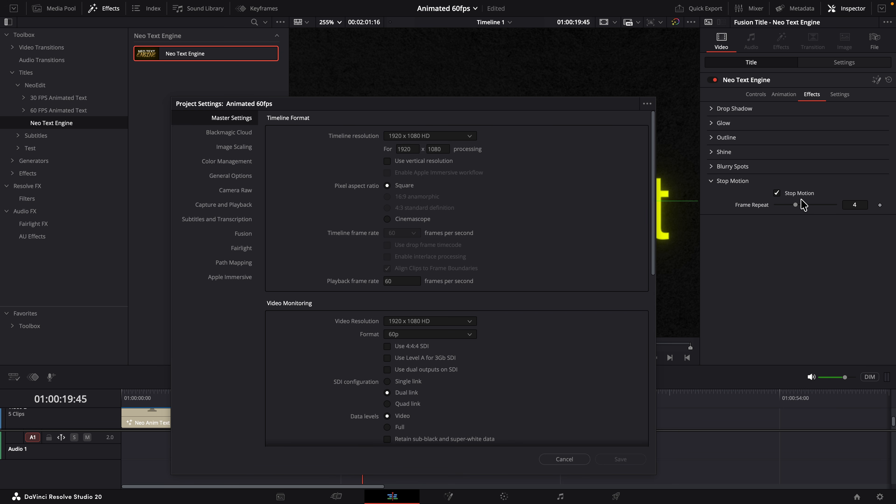
{"action": "left_click_drag", "start_coordinate": [492, 110], "coordinate": [540, 231]}
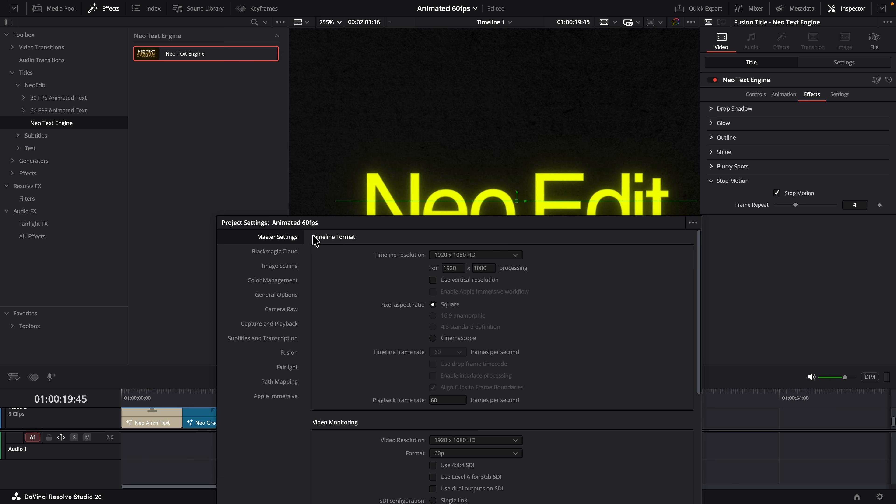
{"action": "left_click_drag", "start_coordinate": [437, 226], "coordinate": [390, 95]}
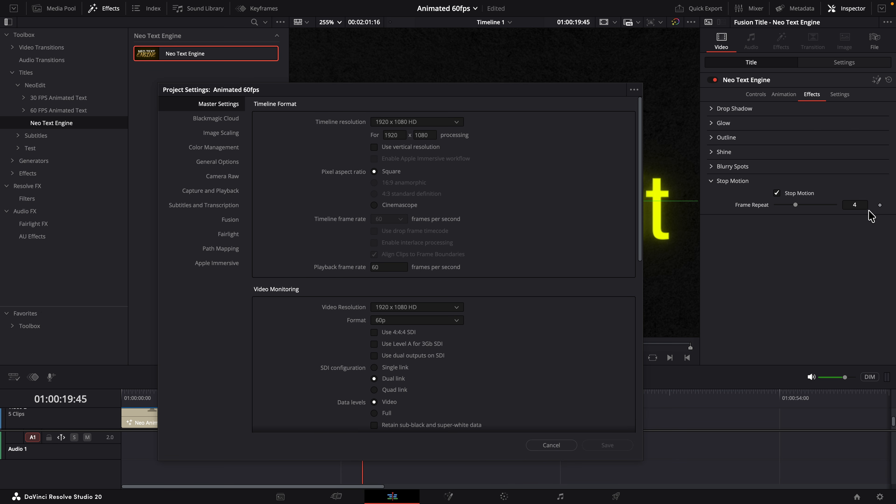
{"action": "left_click", "coordinate": [552, 445]}
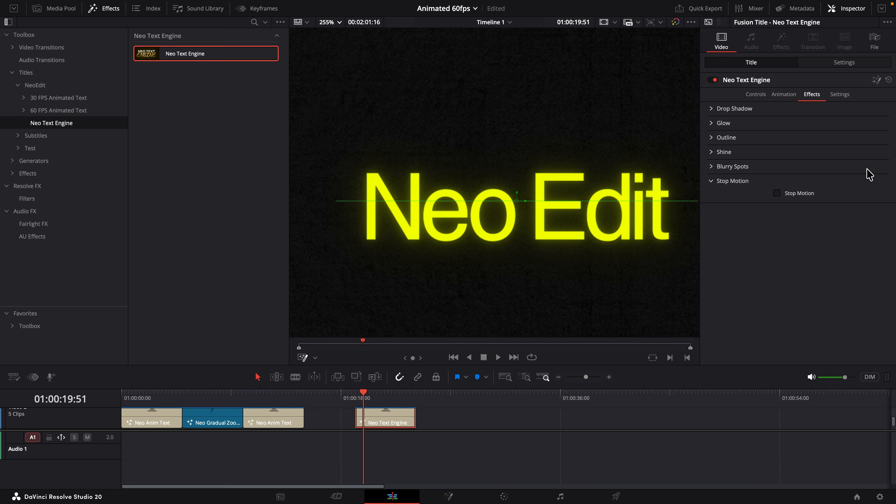
Review the Neo Text Engine title with its text controls shown, and delete it from the timeline.
{"action": "left_click", "coordinate": [755, 94]}
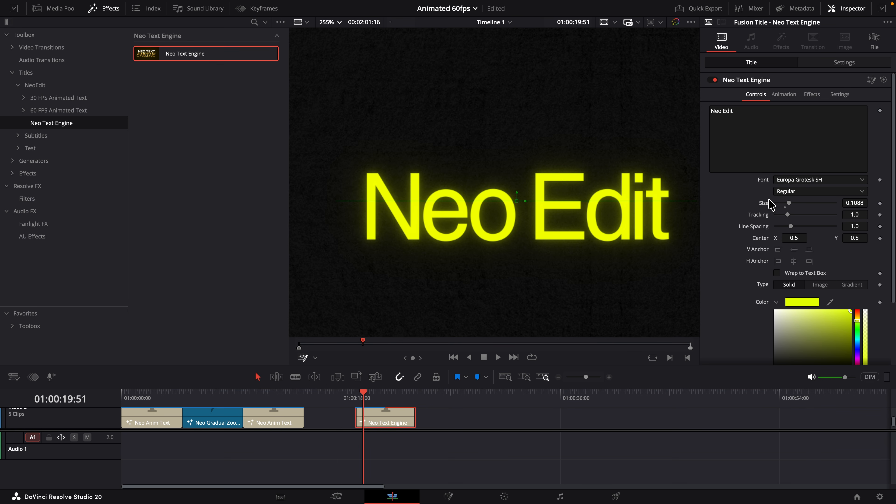
{"action": "left_click", "coordinate": [356, 404]}
{"action": "key", "text": "space"}
{"action": "key", "text": "space"}
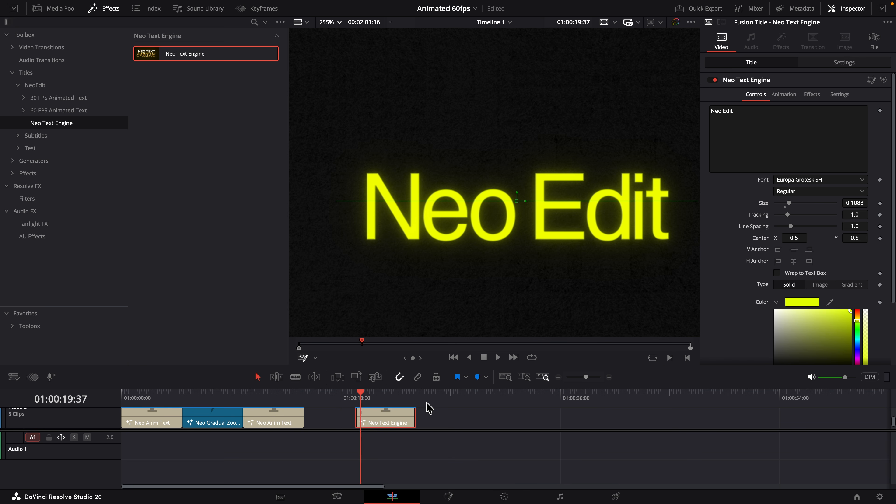
{"action": "scroll", "coordinate": [492, 269], "scroll_direction": "down", "scroll_amount": 5}
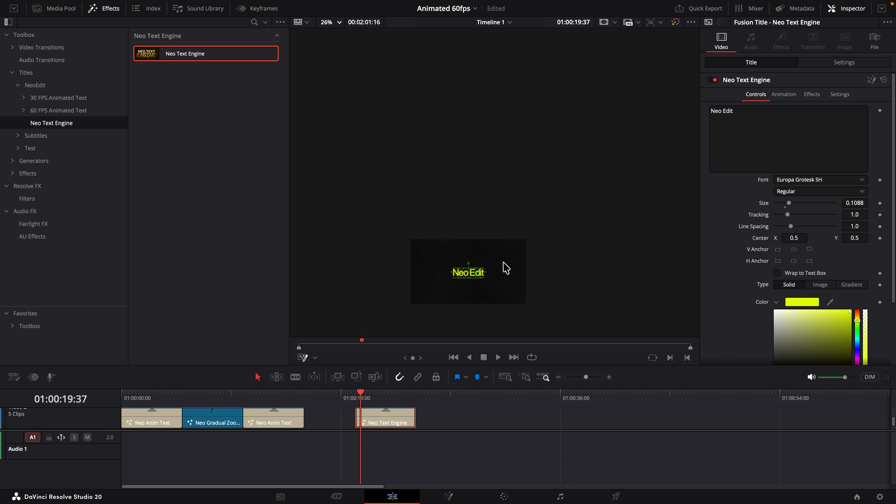
{"action": "key", "text": "Delete"}
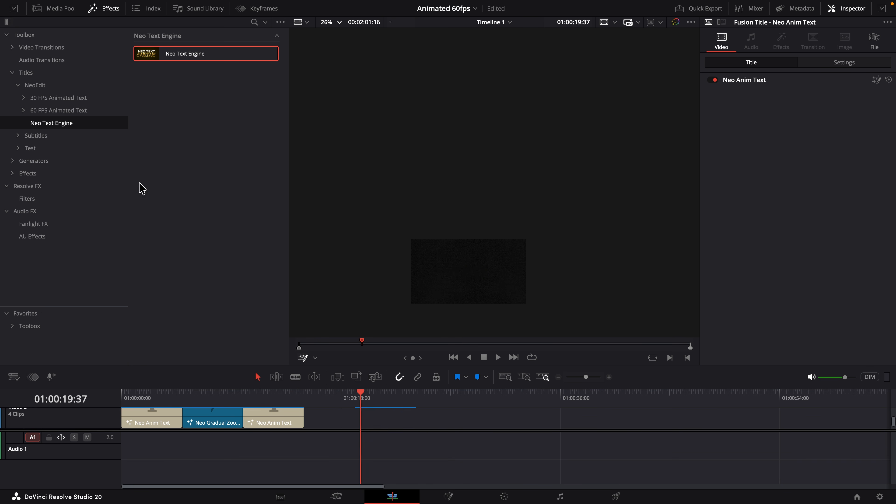
Try the Scale Out + Fade title from the 60 FPS Animated Text collection on the timeline and remove it.
{"action": "left_click", "coordinate": [85, 110]}
{"action": "left_click", "coordinate": [72, 98]}
{"action": "left_click", "coordinate": [66, 110]}
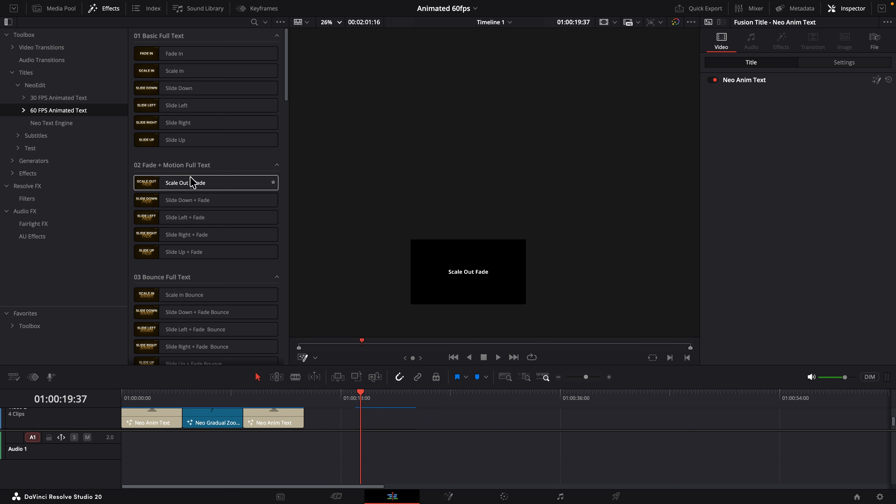
{"action": "left_click_drag", "start_coordinate": [250, 182], "coordinate": [370, 417]}
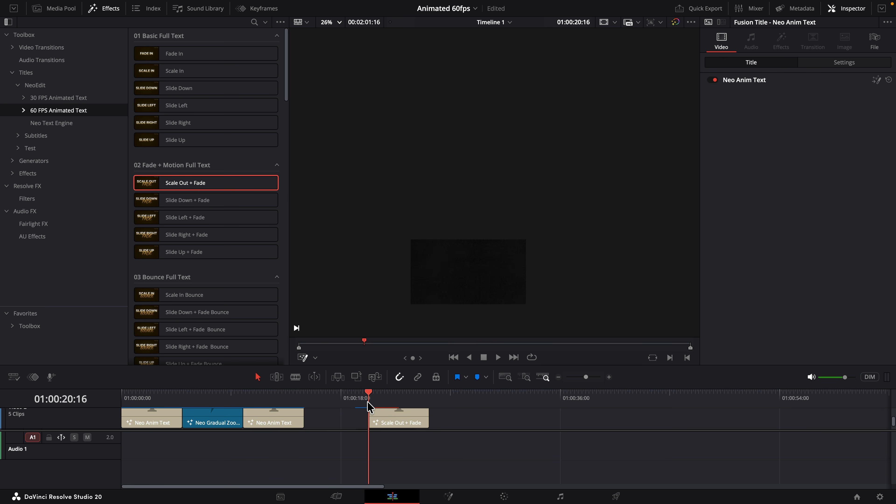
{"action": "left_click", "coordinate": [398, 405]}
{"action": "left_click", "coordinate": [418, 422]}
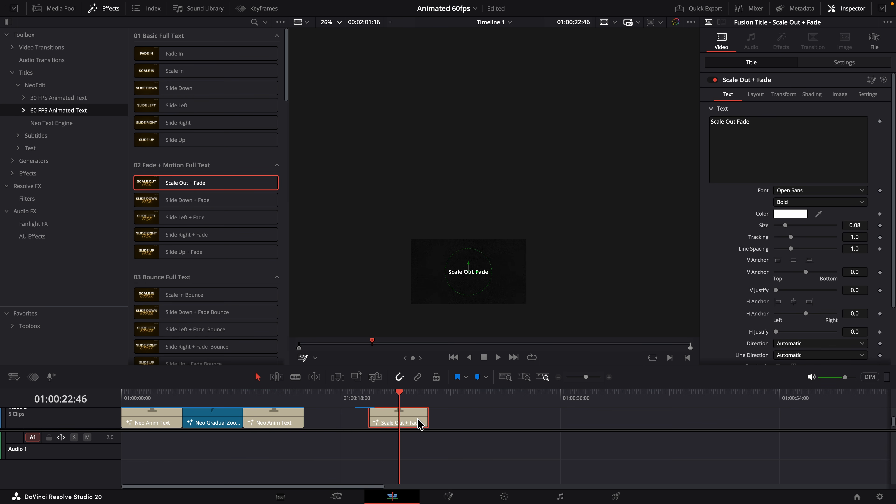
{"action": "key", "text": "BackSpace"}
Add the Letter Slide Up + Fade Bounce title from the 60 FPS Letter presets to video track 1, after the existing clips.
{"action": "left_click", "coordinate": [23, 110]}
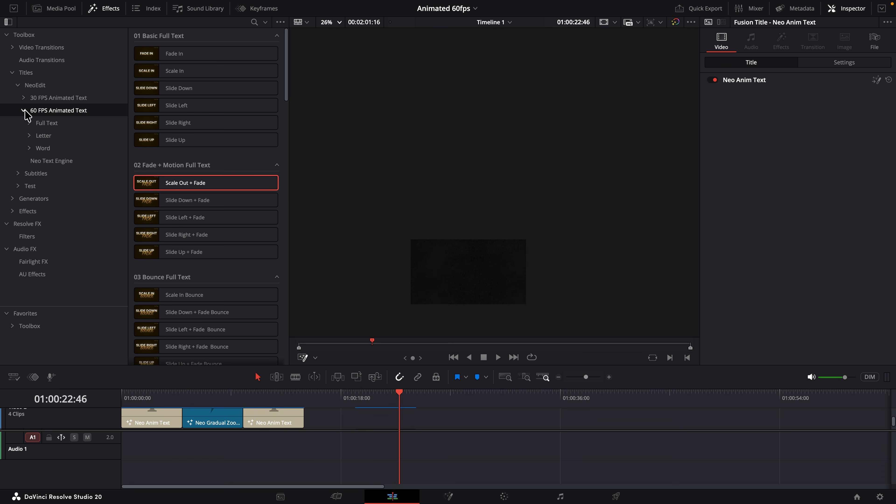
{"action": "left_click", "coordinate": [53, 123]}
{"action": "left_click", "coordinate": [75, 135]}
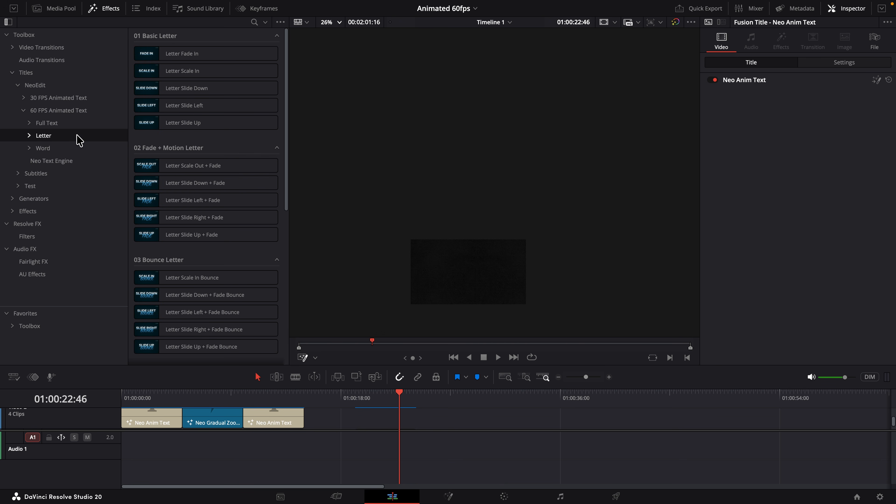
{"action": "left_click", "coordinate": [66, 148]}
{"action": "left_click", "coordinate": [67, 140]}
{"action": "scroll", "coordinate": [198, 158], "scroll_direction": "down", "scroll_amount": 3}
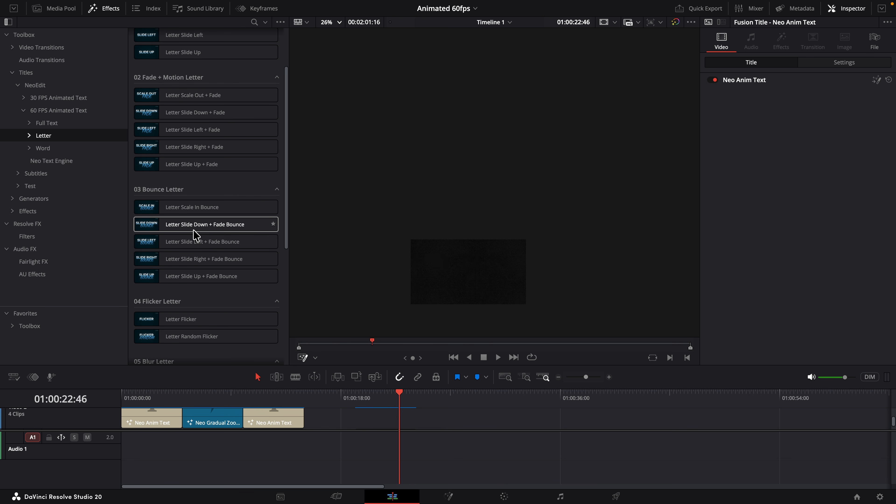
{"action": "left_click_drag", "start_coordinate": [182, 272], "coordinate": [378, 444]}
{"action": "left_click_drag", "start_coordinate": [378, 443], "coordinate": [443, 422]}
Play the Letter Slide Up + Fade Bounce title from its start to review the letter animation.
{"action": "left_click", "coordinate": [439, 403]}
{"action": "key", "text": "space"}
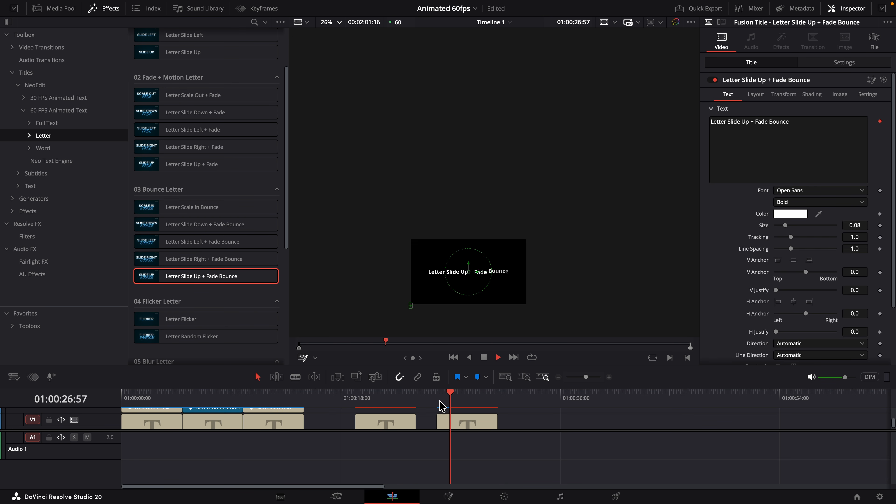
{"action": "left_click", "coordinate": [439, 401]}
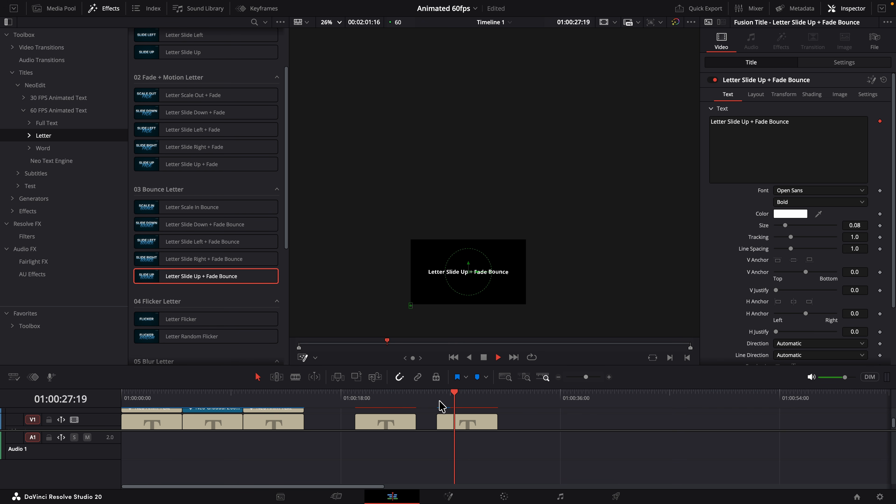
Replace the title's text with NeoEdit and set its font to Europa Grotesk SH.
{"action": "left_click", "coordinate": [721, 124]}
{"action": "key", "text": "super+a"}
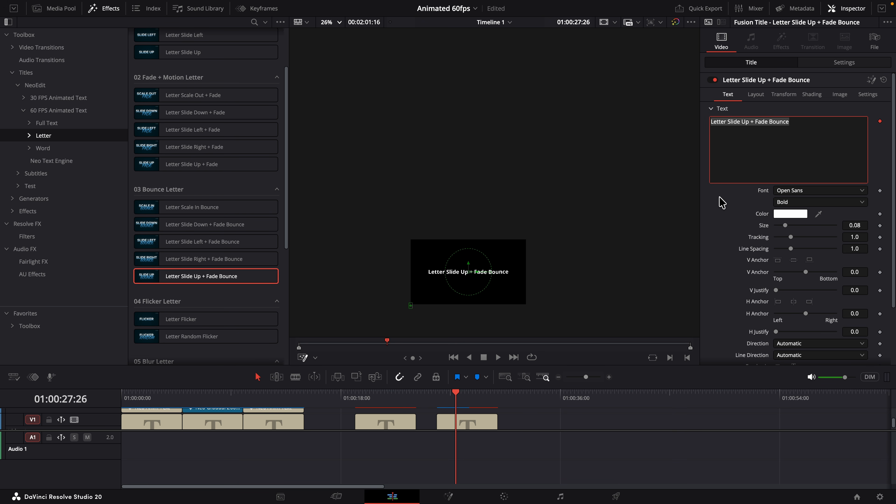
{"action": "type", "text": "N"}
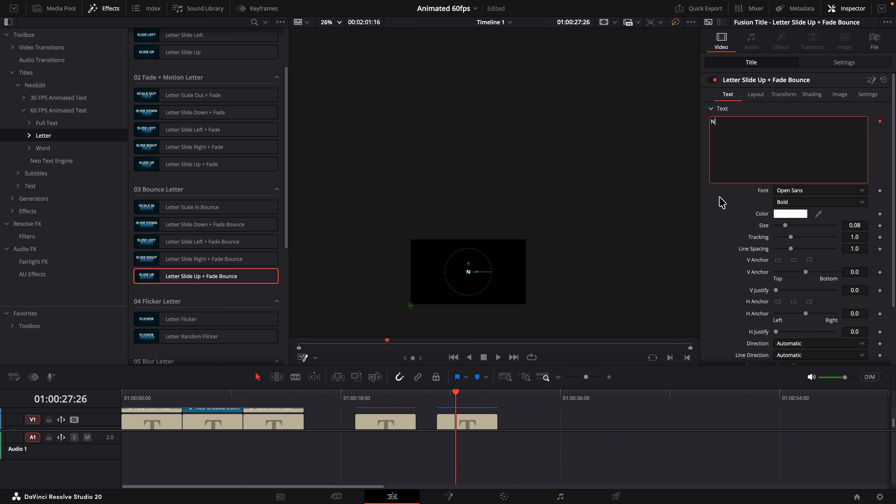
{"action": "type", "text": "eoEdit"}
{"action": "left_click", "coordinate": [790, 190]}
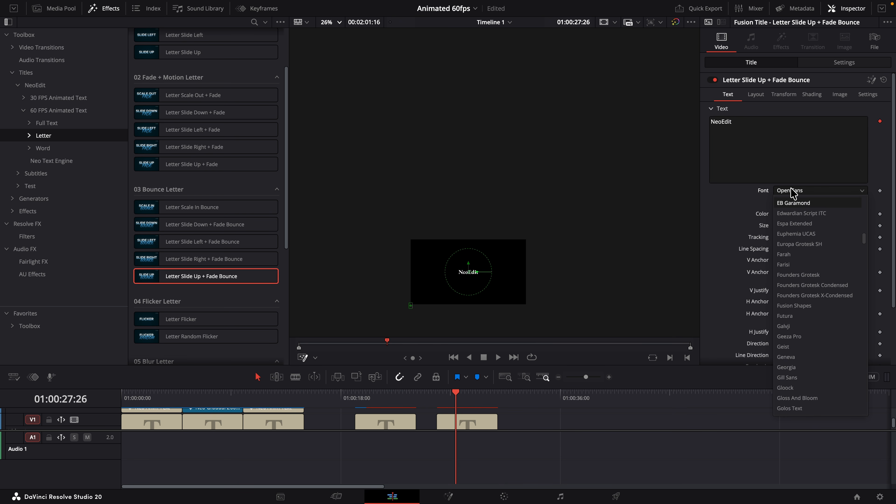
{"action": "key", "text": "Return"}
Play the NeoEdit title from its start and inspect the text enlarged in the viewer.
{"action": "left_click", "coordinate": [449, 397]}
{"action": "key", "text": "space"}
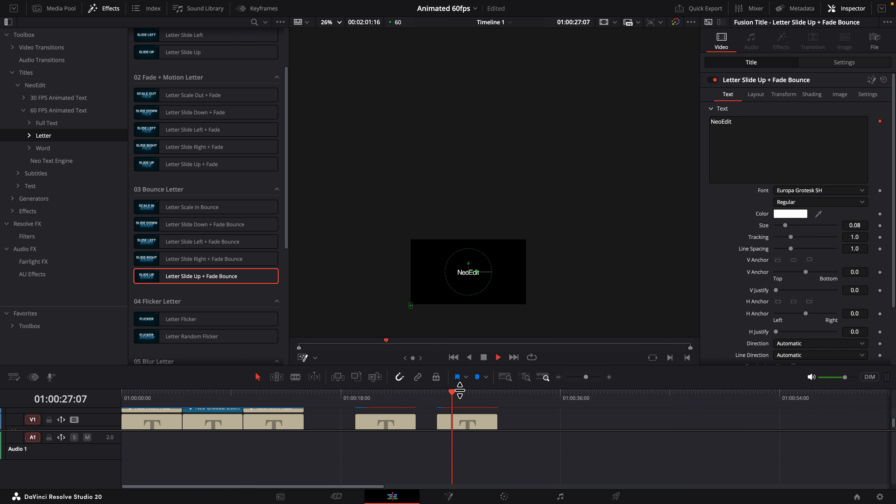
{"action": "left_click", "coordinate": [440, 400]}
{"action": "key", "text": "space"}
{"action": "scroll", "coordinate": [478, 277], "scroll_direction": "up", "scroll_amount": 6}
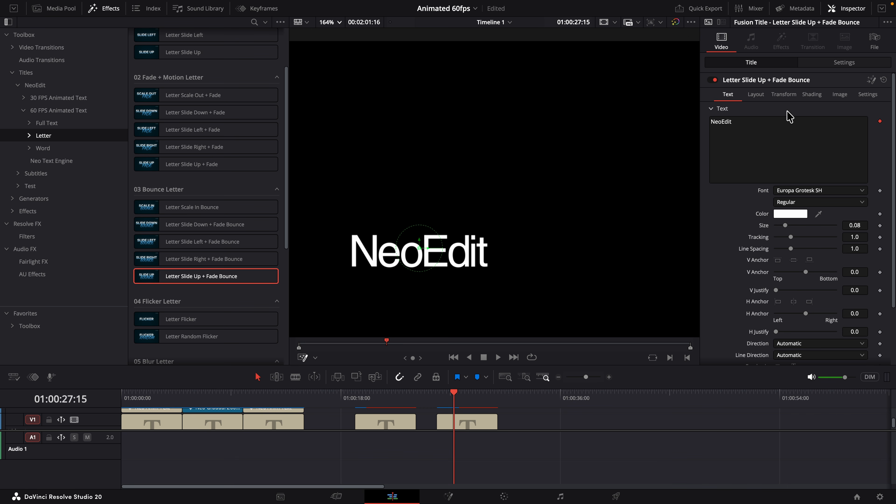
Open the NeoEdit title in the Fusion page and play its animation from frame 0.
{"action": "left_click", "coordinate": [868, 79]}
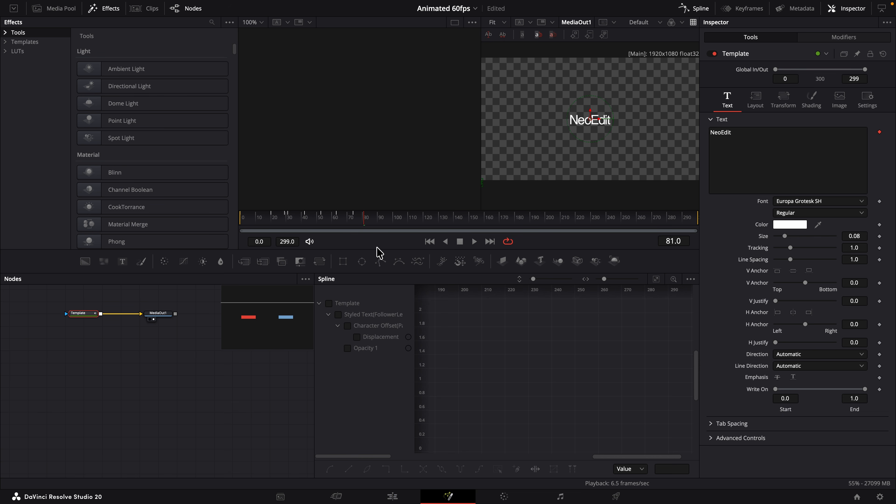
{"action": "left_click_drag", "start_coordinate": [306, 218], "coordinate": [229, 219]}
{"action": "key", "text": "space"}
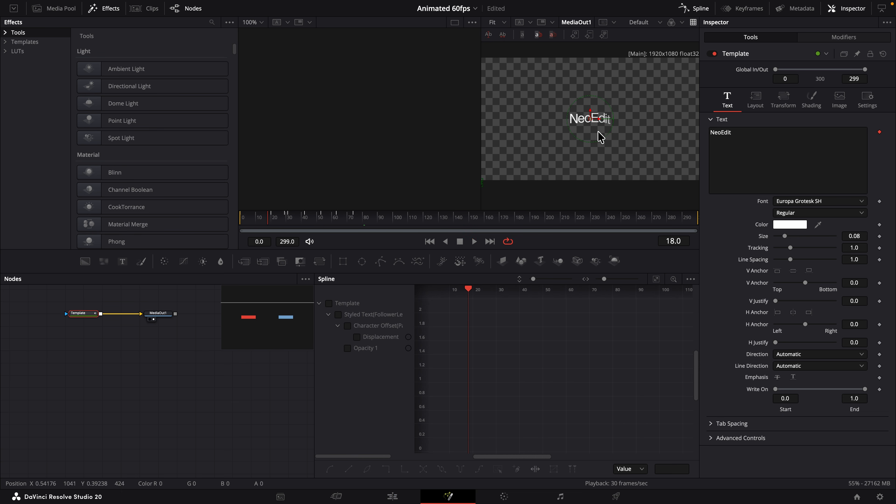
{"action": "key", "text": "space"}
Set the FollowerLetterAnimation modifier's delay between each character to 5.31 and play the result.
{"action": "left_click", "coordinate": [844, 38]}
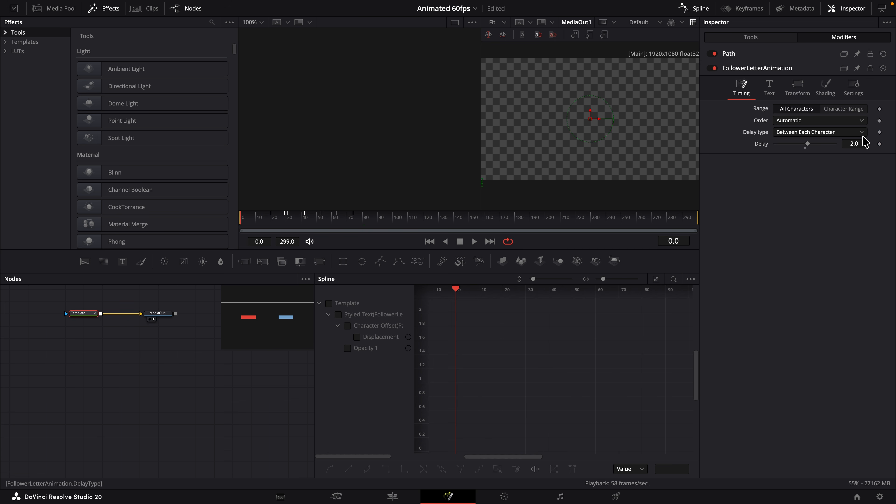
{"action": "left_click_drag", "start_coordinate": [854, 144], "coordinate": [864, 144]}
{"action": "key", "text": "space"}
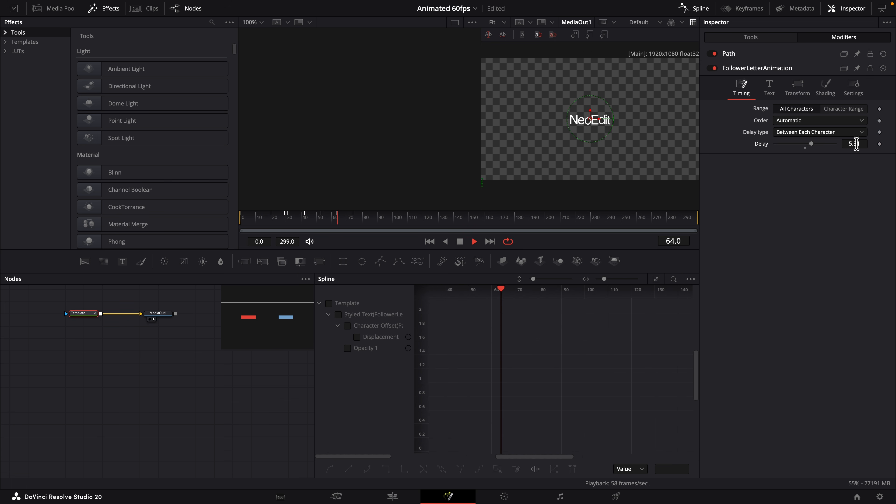
{"action": "key", "text": "space"}
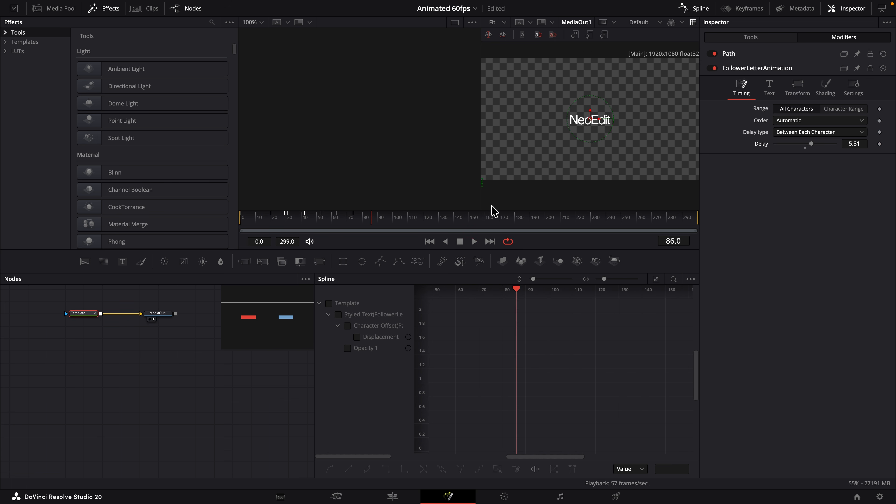
Set the FollowerLetterAnimation modifier's delay between each character to 0.49 and play the animation from near its start.
{"action": "left_click", "coordinate": [846, 144]}
{"action": "type", "text": "0.48"}
{"action": "left_click_drag", "start_coordinate": [854, 144], "coordinate": [855, 143]}
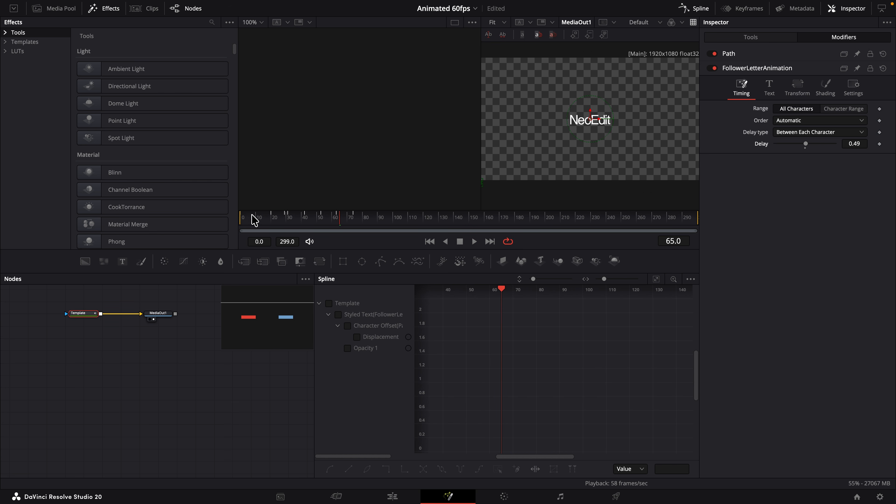
{"action": "left_click", "coordinate": [253, 216]}
{"action": "key", "text": "space"}
{"action": "left_click_drag", "start_coordinate": [254, 216], "coordinate": [242, 216]}
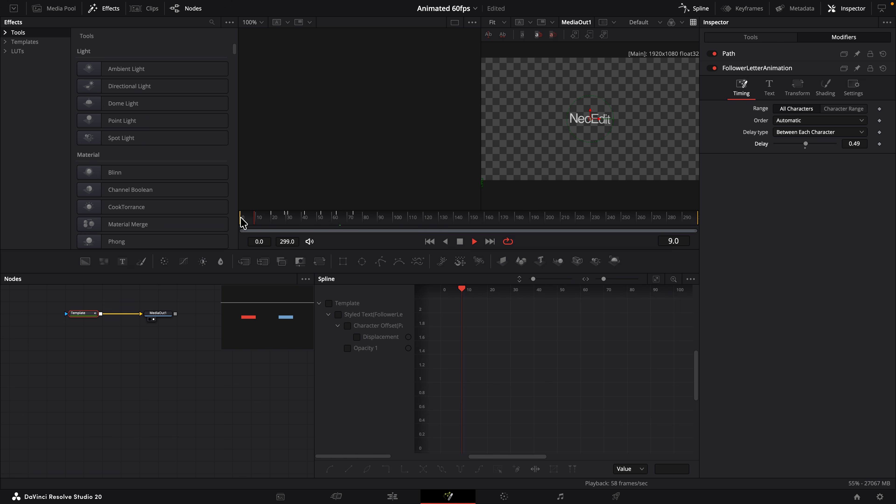
Return to the Edit page and browse the 60 FPS Letter title presets, including the 03 Bounce Letter group.
{"action": "left_click", "coordinate": [392, 495]}
{"action": "left_click", "coordinate": [71, 123]}
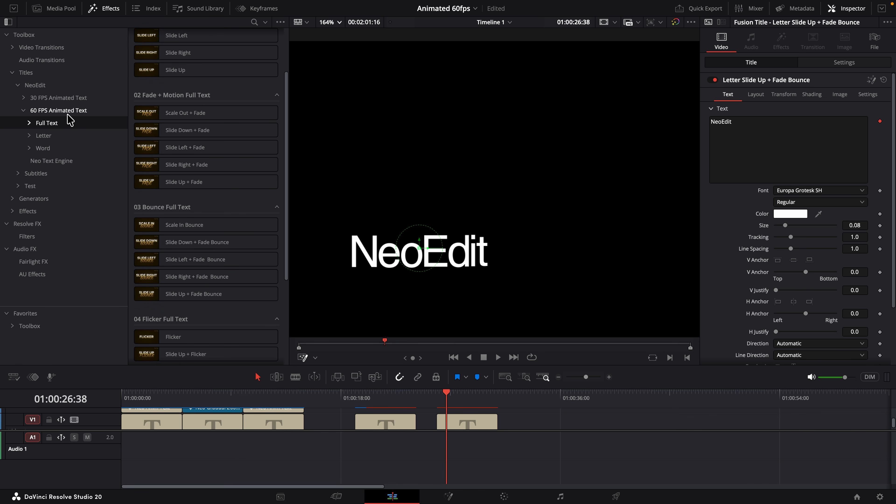
{"action": "left_click", "coordinate": [29, 135]}
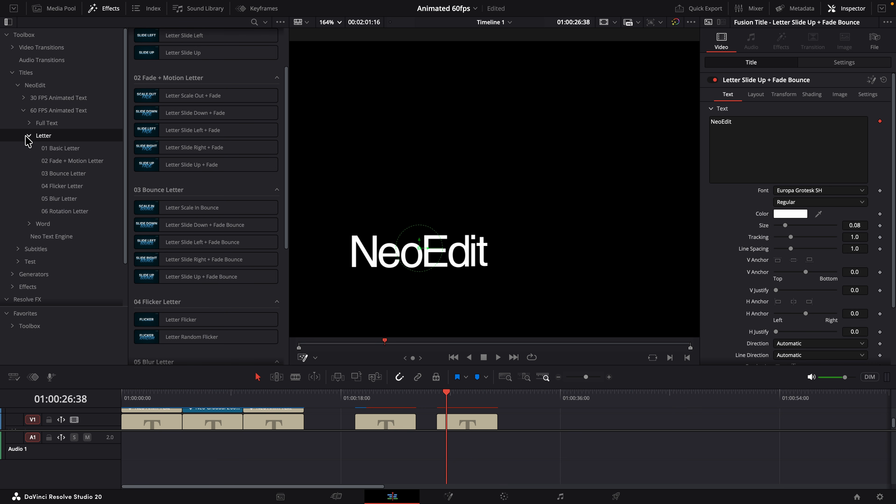
{"action": "left_click", "coordinate": [69, 172]}
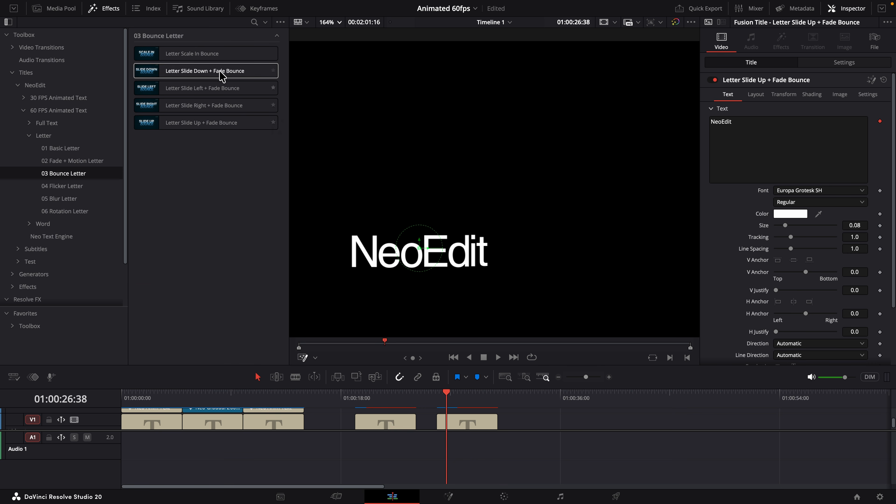
Add the Letter Random Flicker title from 04 Flicker Letter to the timeline after the NeoEdit title and play it.
{"action": "left_click", "coordinate": [62, 186]}
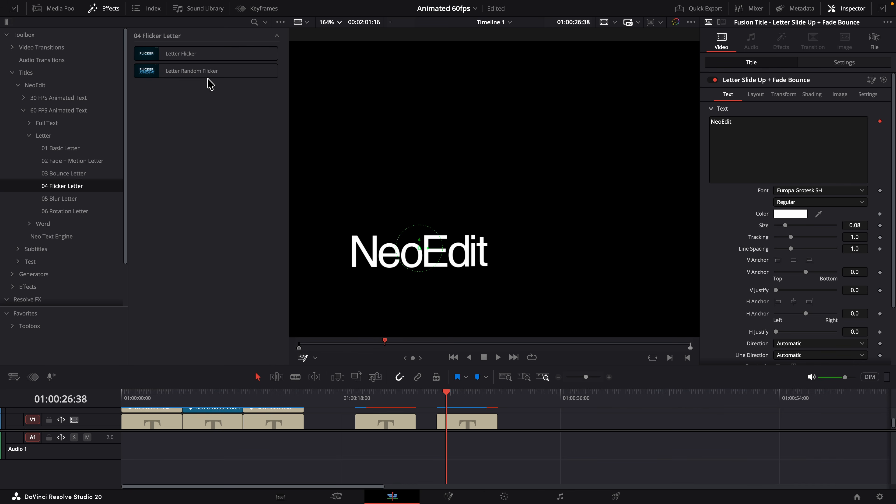
{"action": "left_click_drag", "start_coordinate": [192, 70], "coordinate": [556, 401]}
{"action": "left_click", "coordinate": [549, 398]}
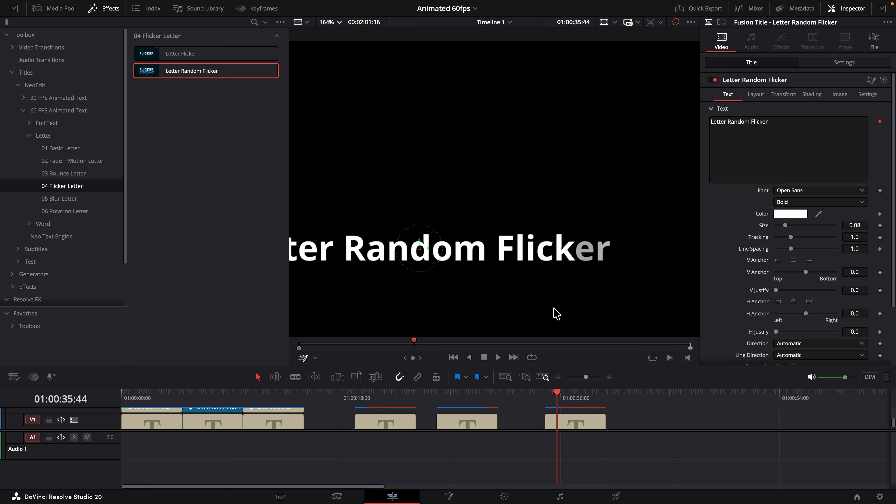